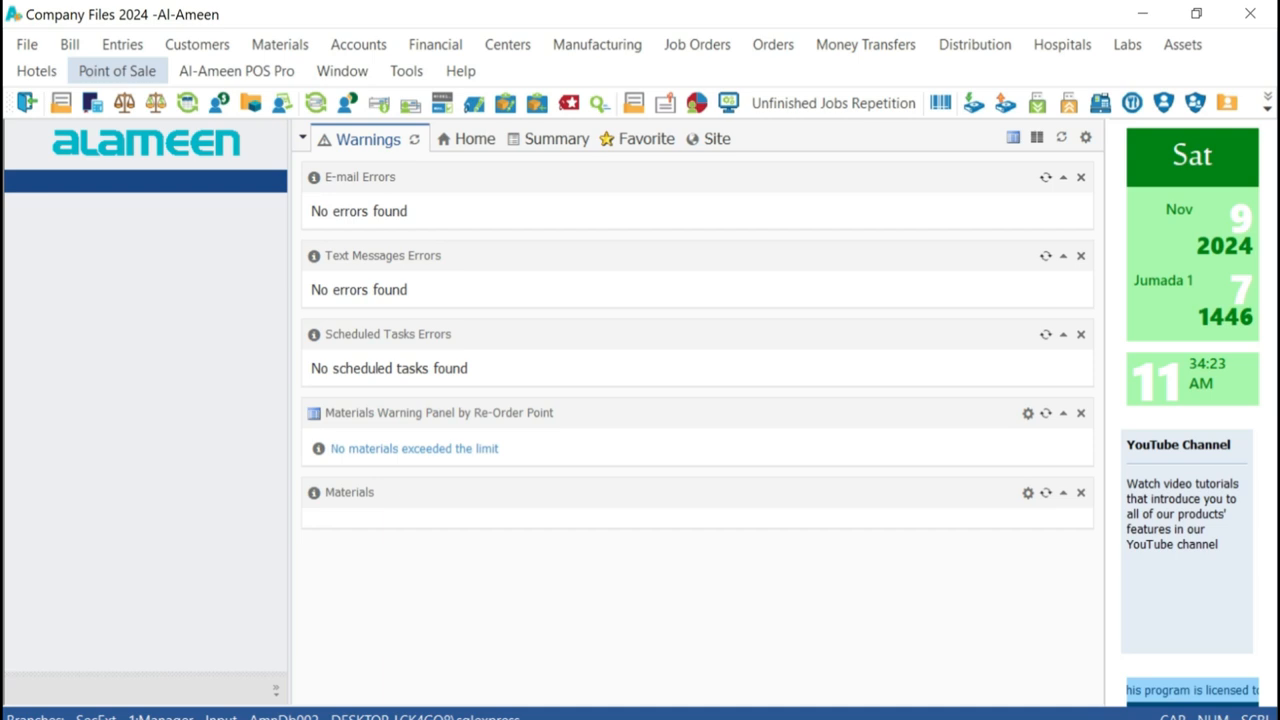
# Try to open the Cash Payment Voucher entry form and dismiss the resulting error
pyautogui.click(122, 44)
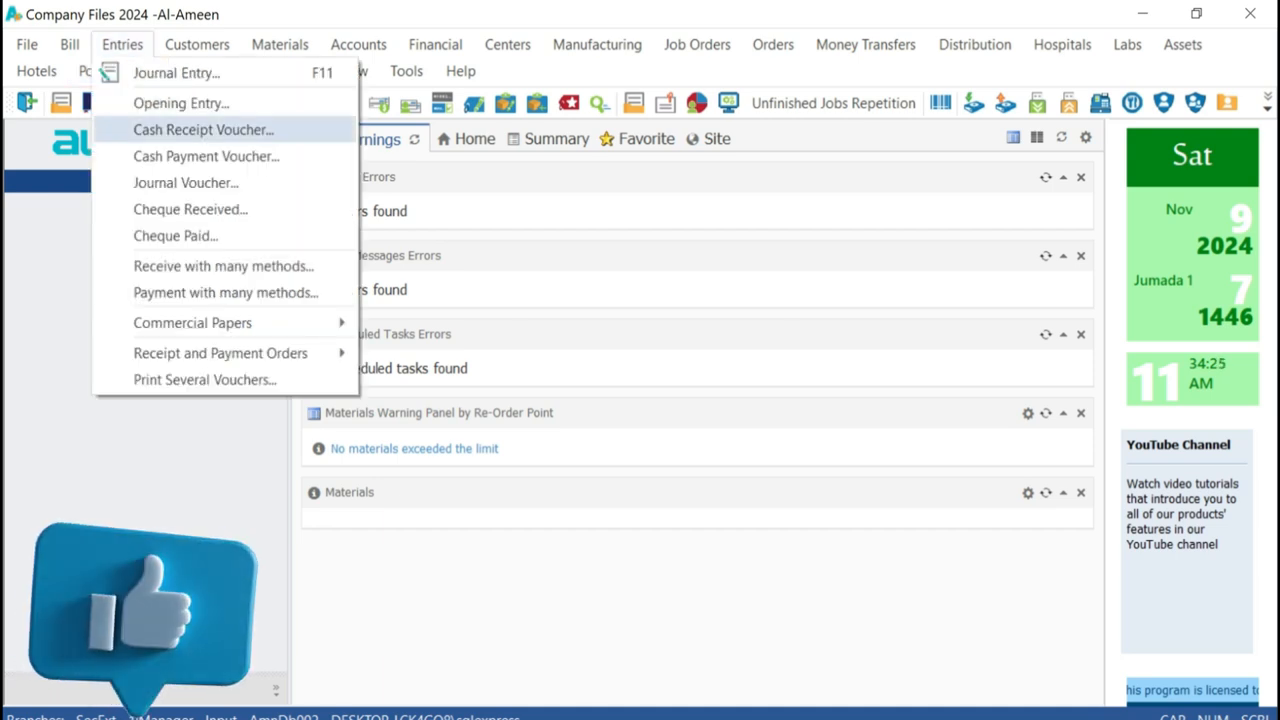
pyautogui.click(206, 156)
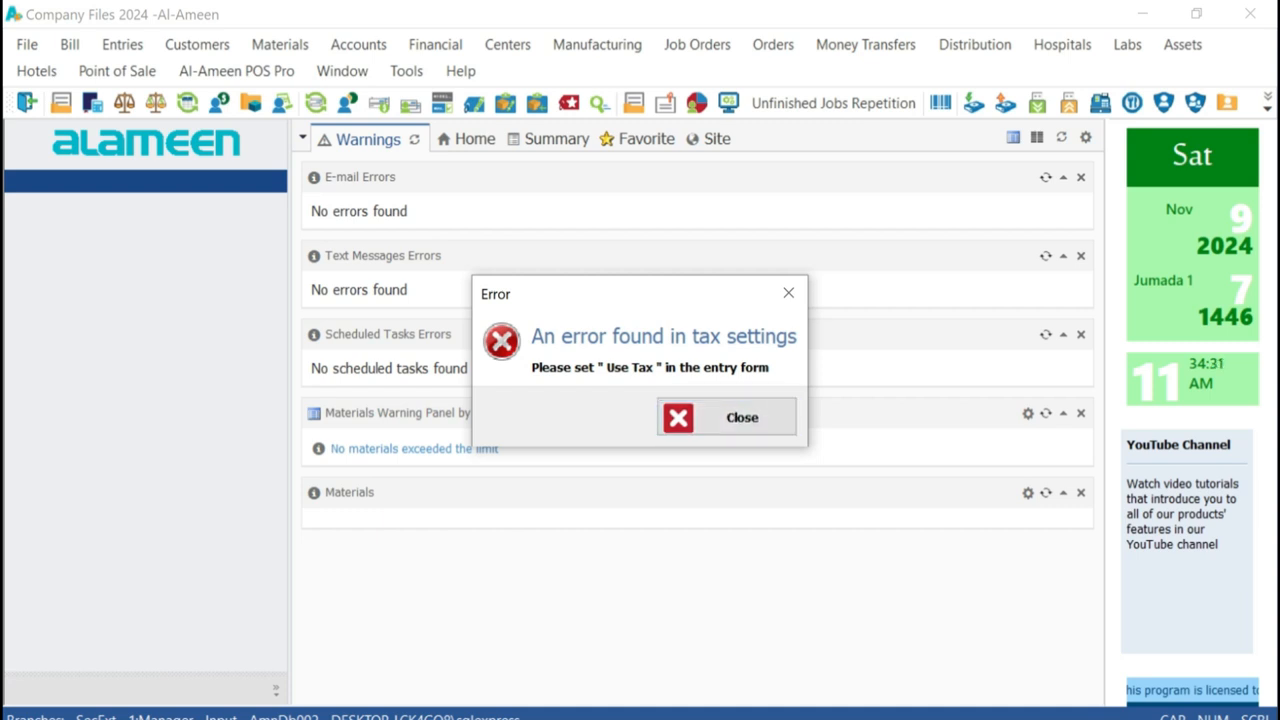
pyautogui.press('Return')
# Open the Entries form properties in Forms Management and go to the Cash Receipt Voucher record
pyautogui.click(406, 71)
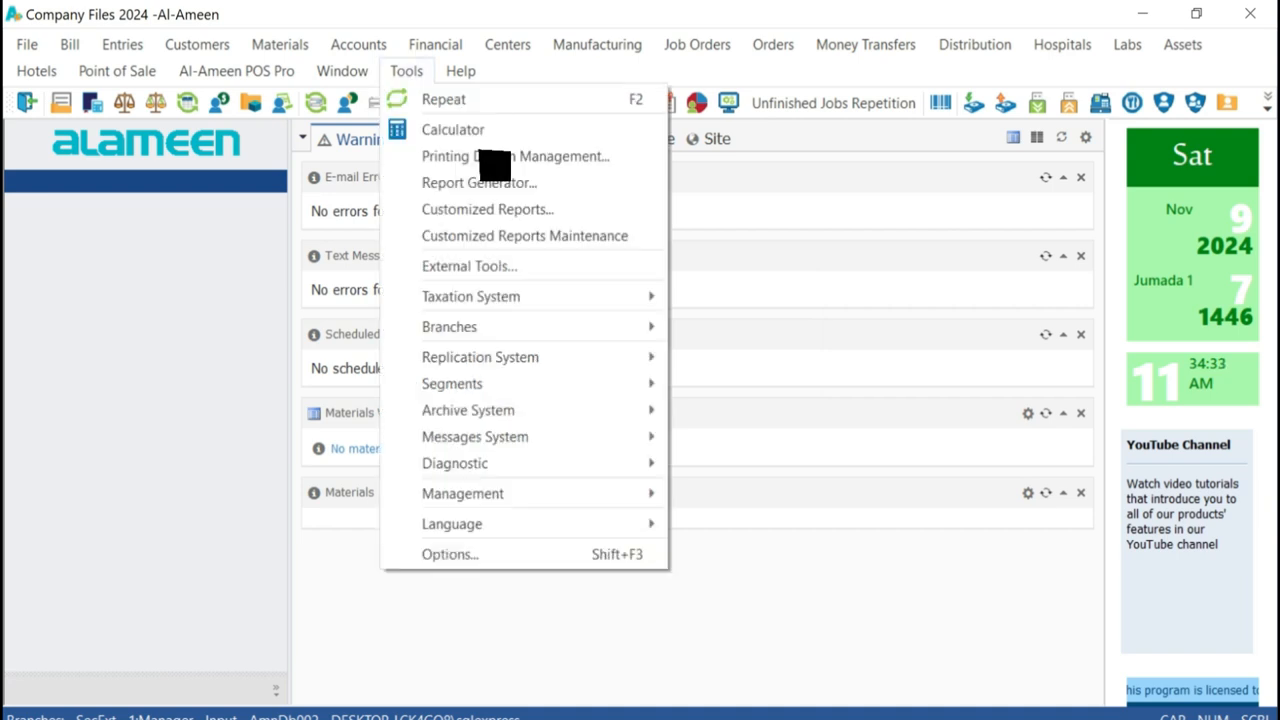
pyautogui.moveTo(462, 493)
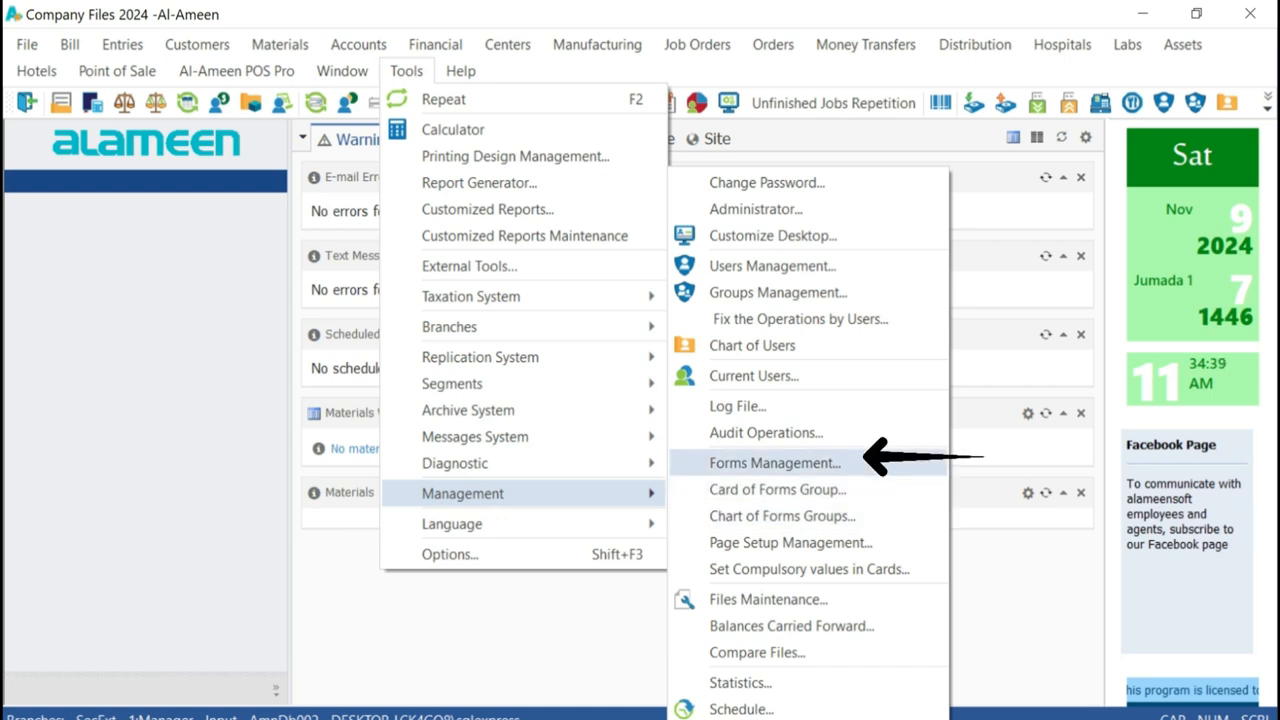
pyautogui.click(775, 463)
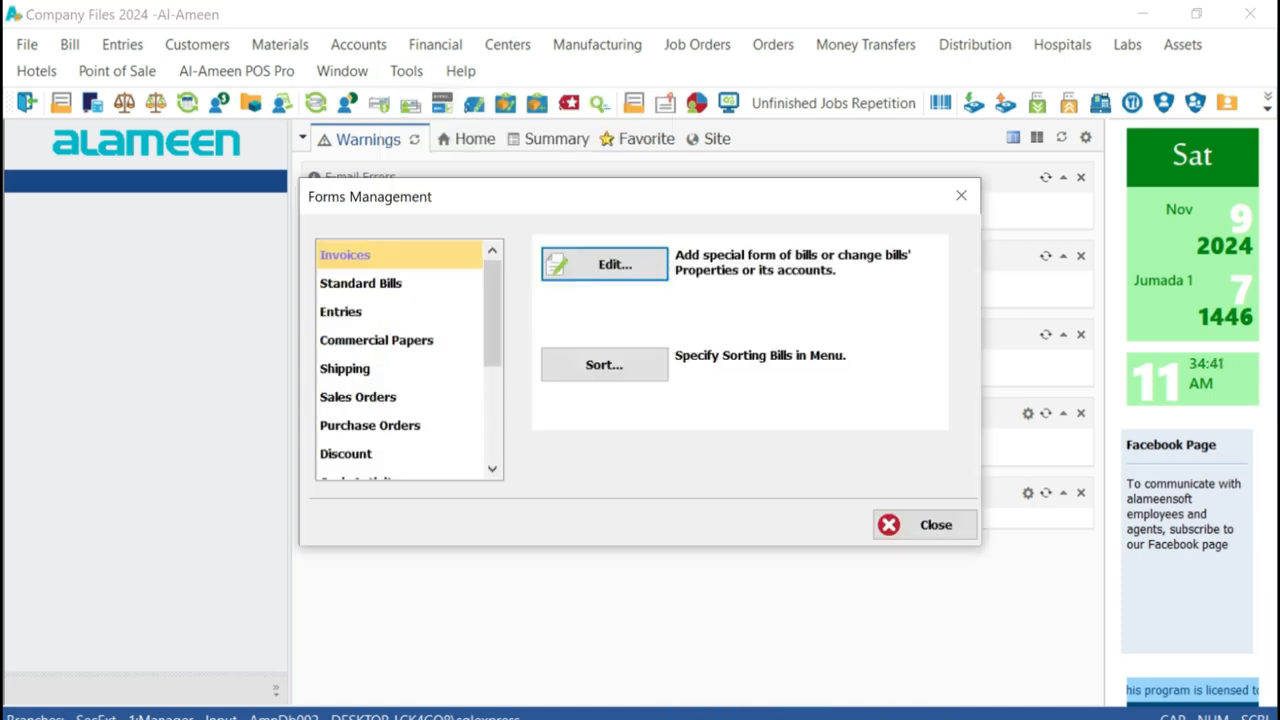
pyautogui.click(380, 312)
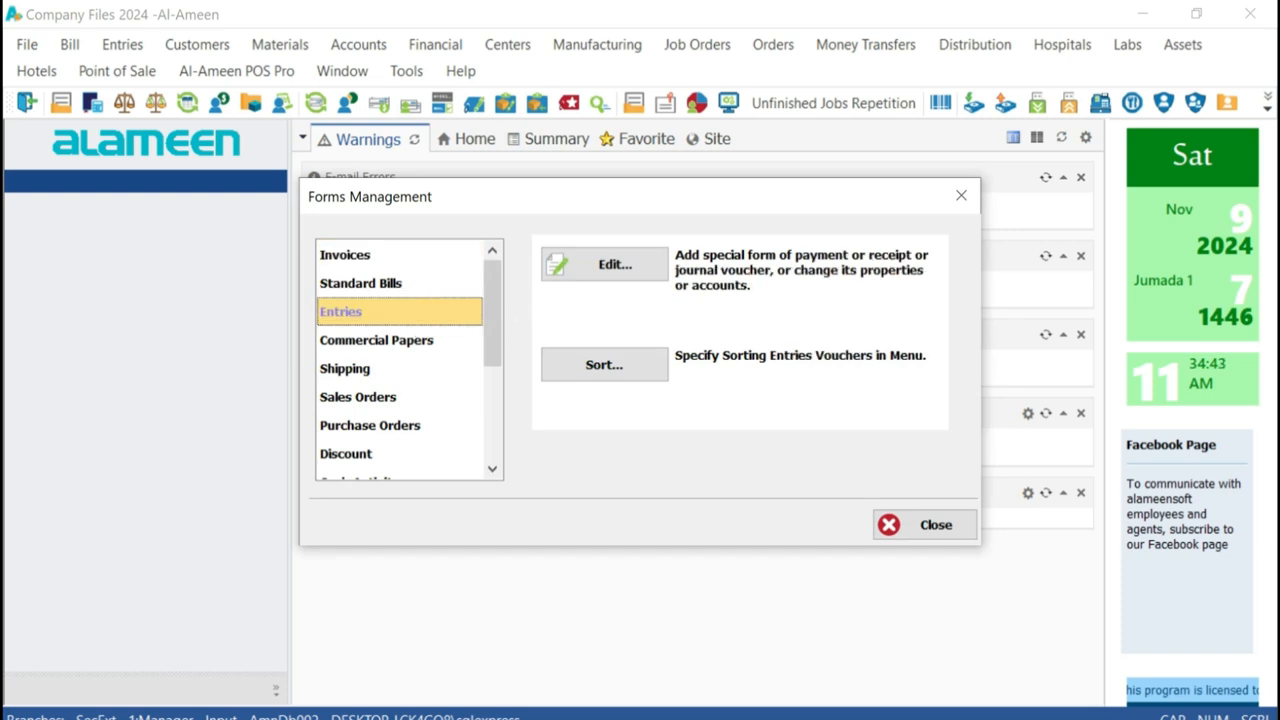
pyautogui.click(604, 264)
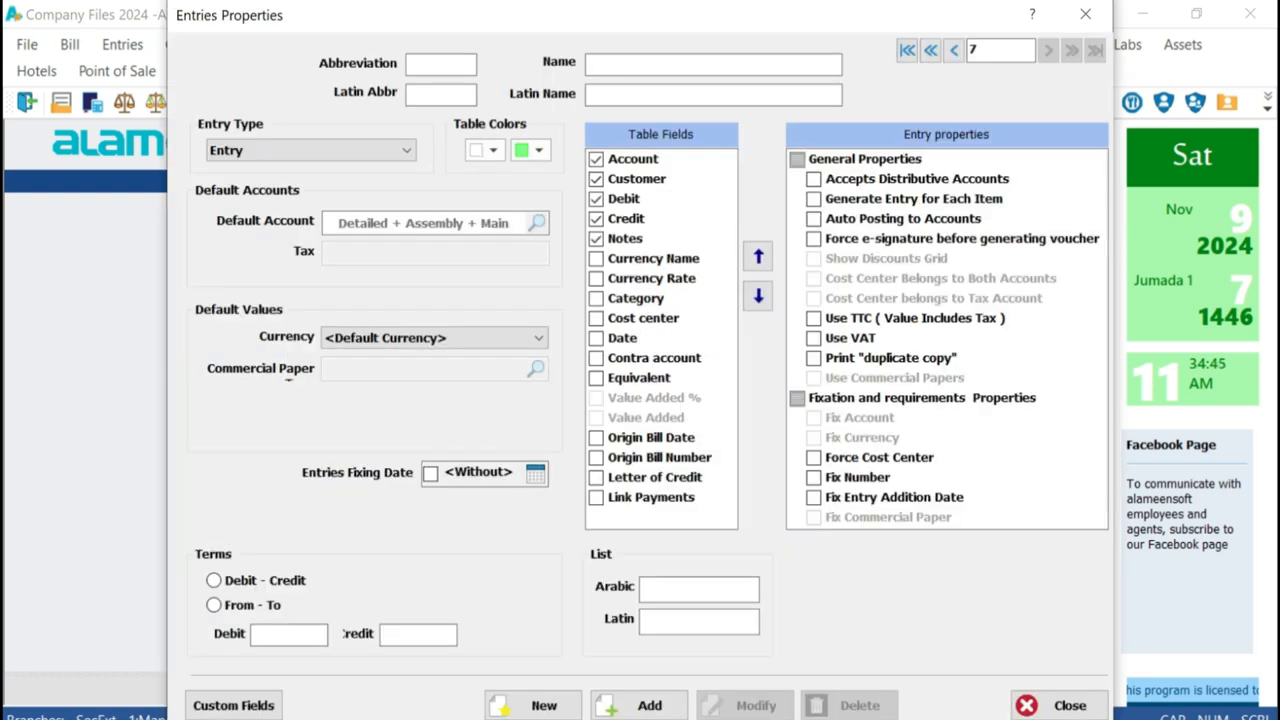
pyautogui.click(907, 50)
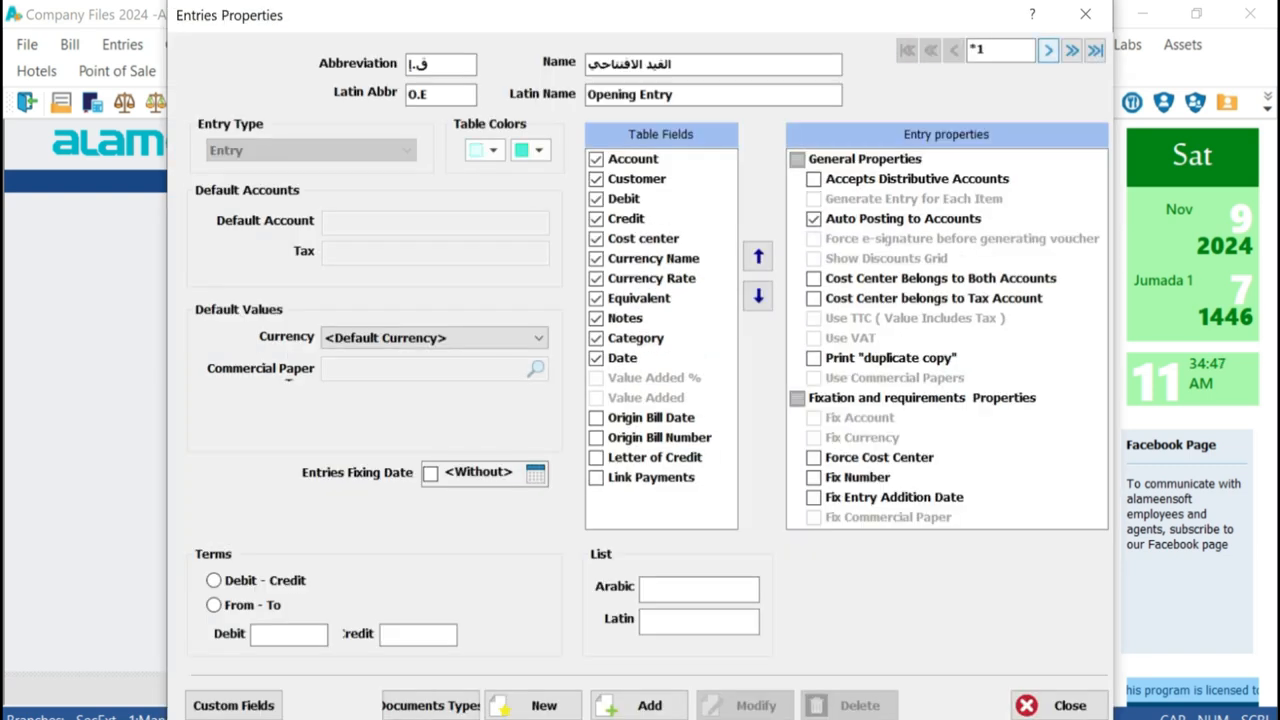
pyautogui.click(1048, 50)
pyautogui.moveTo(588, 95)
pyautogui.mouseDown()
pyautogui.moveTo(666, 95)
pyautogui.moveTo(588, 95)
pyautogui.mouseUp()
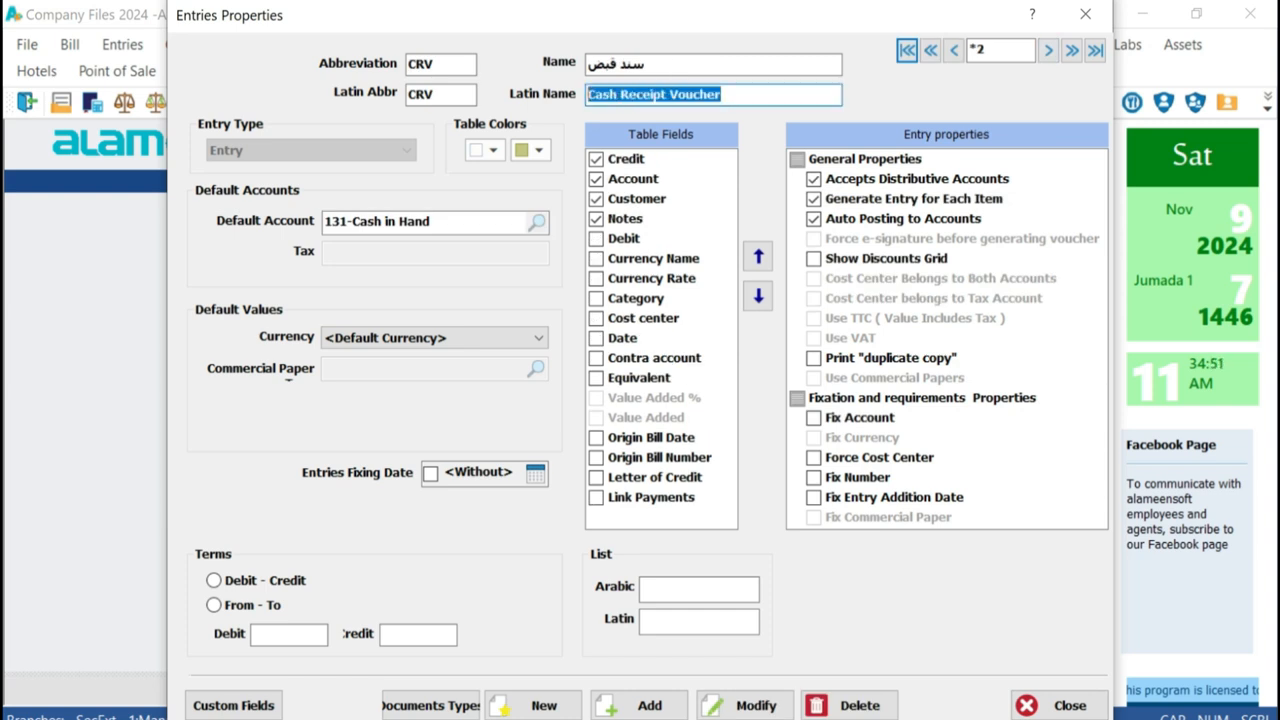
# Try out the Use VAT and Use TTC (Value Includes Tax) properties on the Cash Receipt Voucher, clearing each again
pyautogui.doubleClick(814, 358)
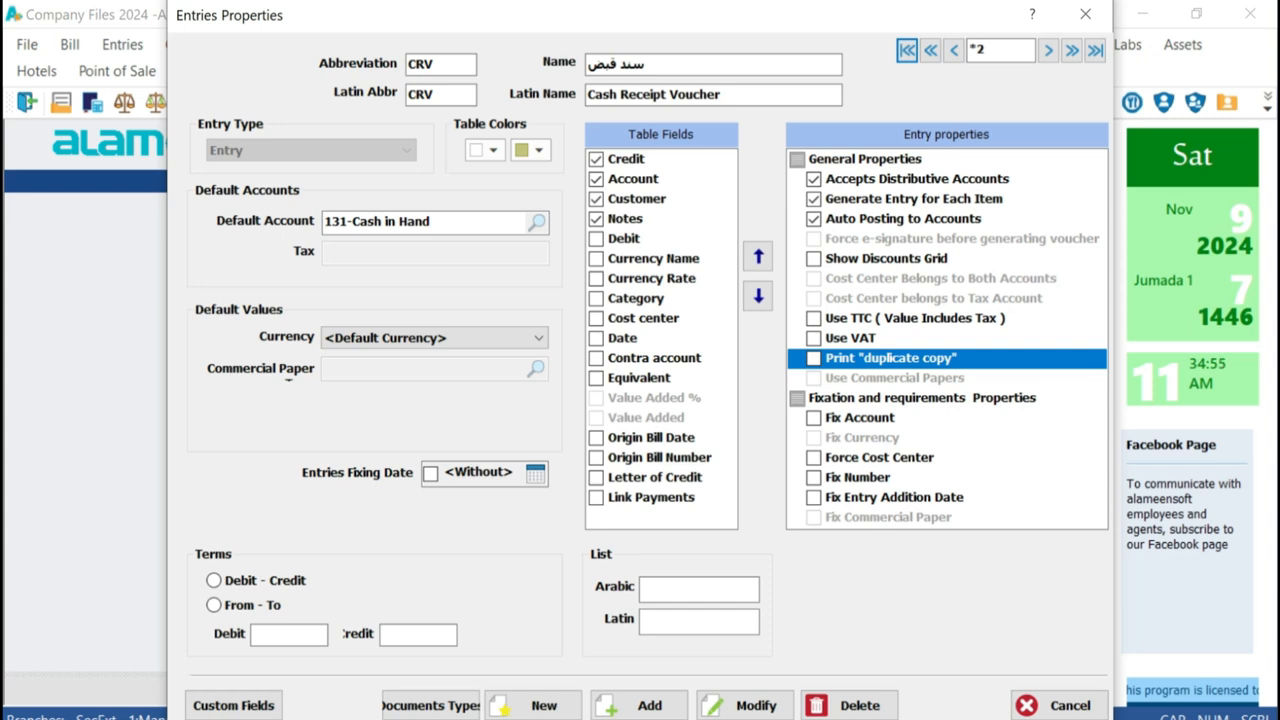
pyautogui.click(814, 339)
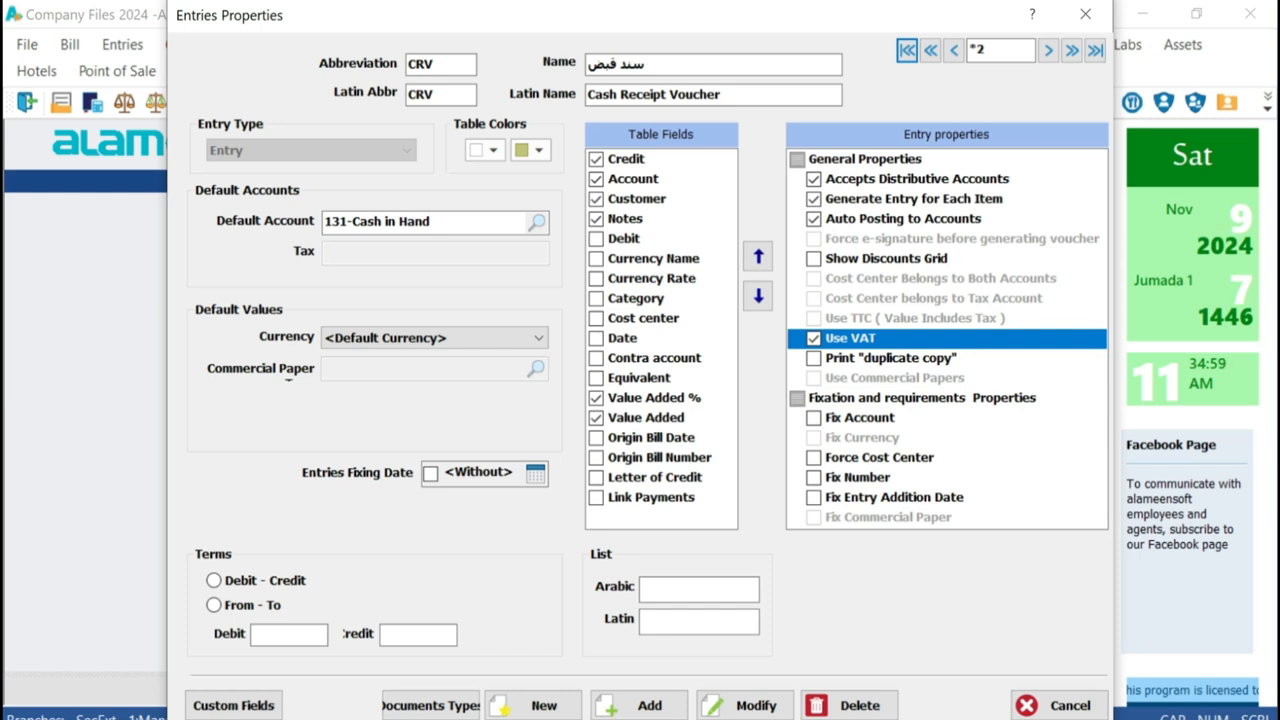
pyautogui.press('space')
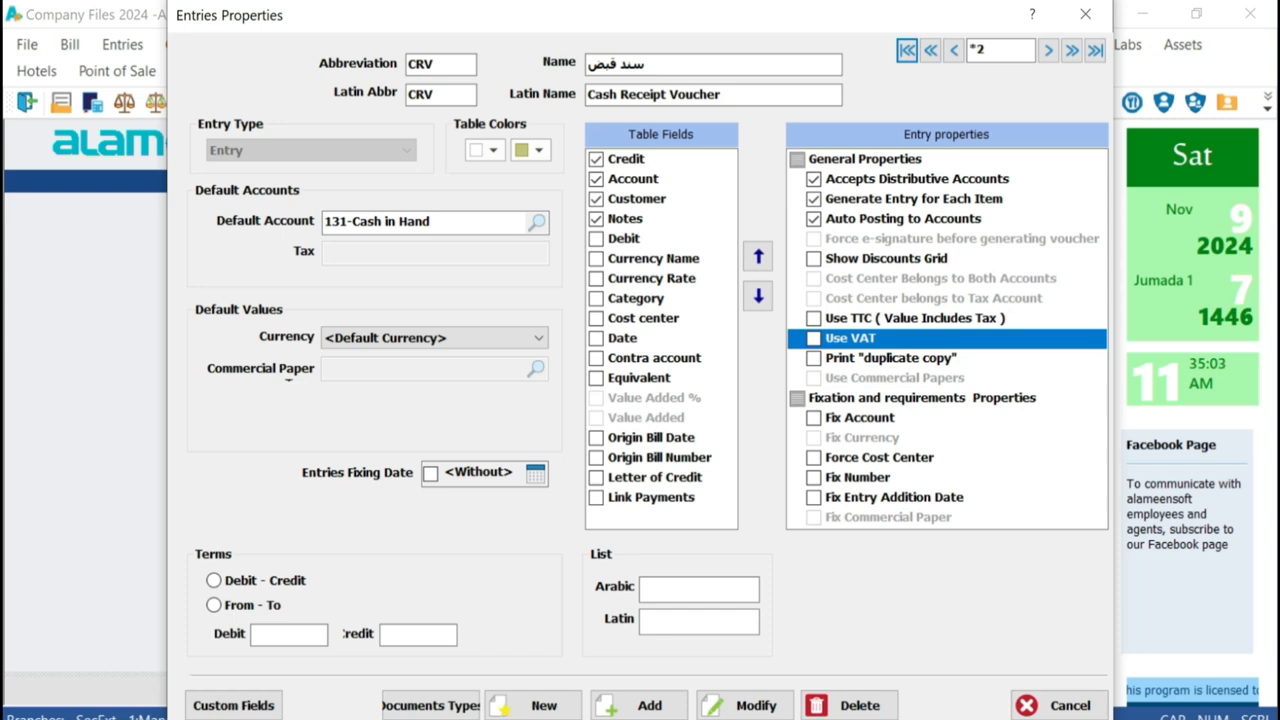
pyautogui.click(814, 319)
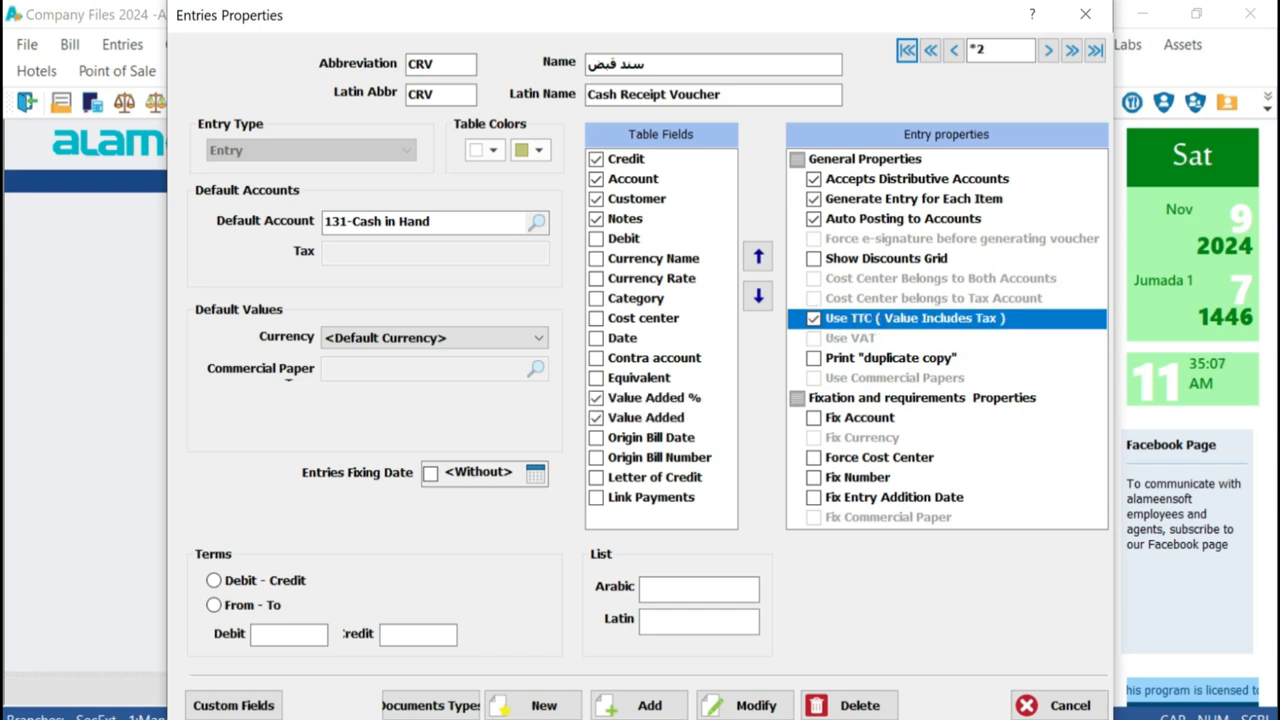
pyautogui.press('space')
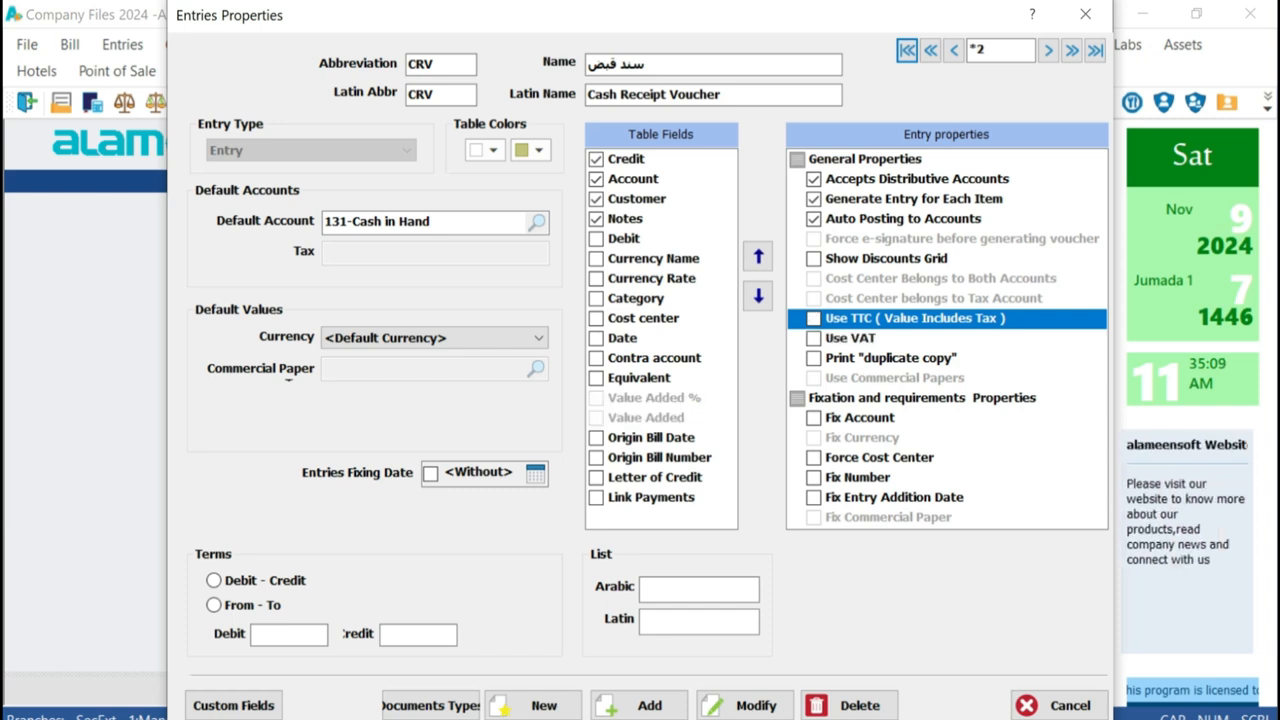
# Enable Use VAT and the Origin Bill Date and Origin Bill Number fields for the Cash Receipt Voucher, and save the changes
pyautogui.click(814, 339)
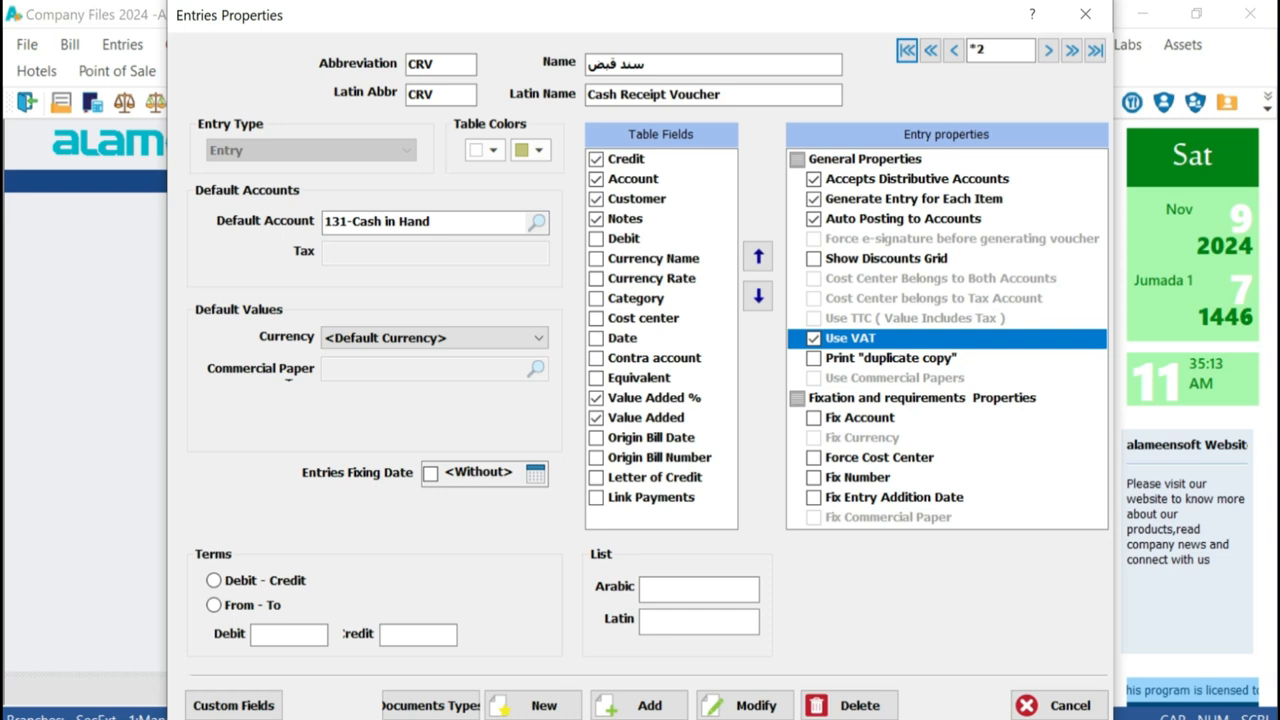
pyautogui.click(597, 438)
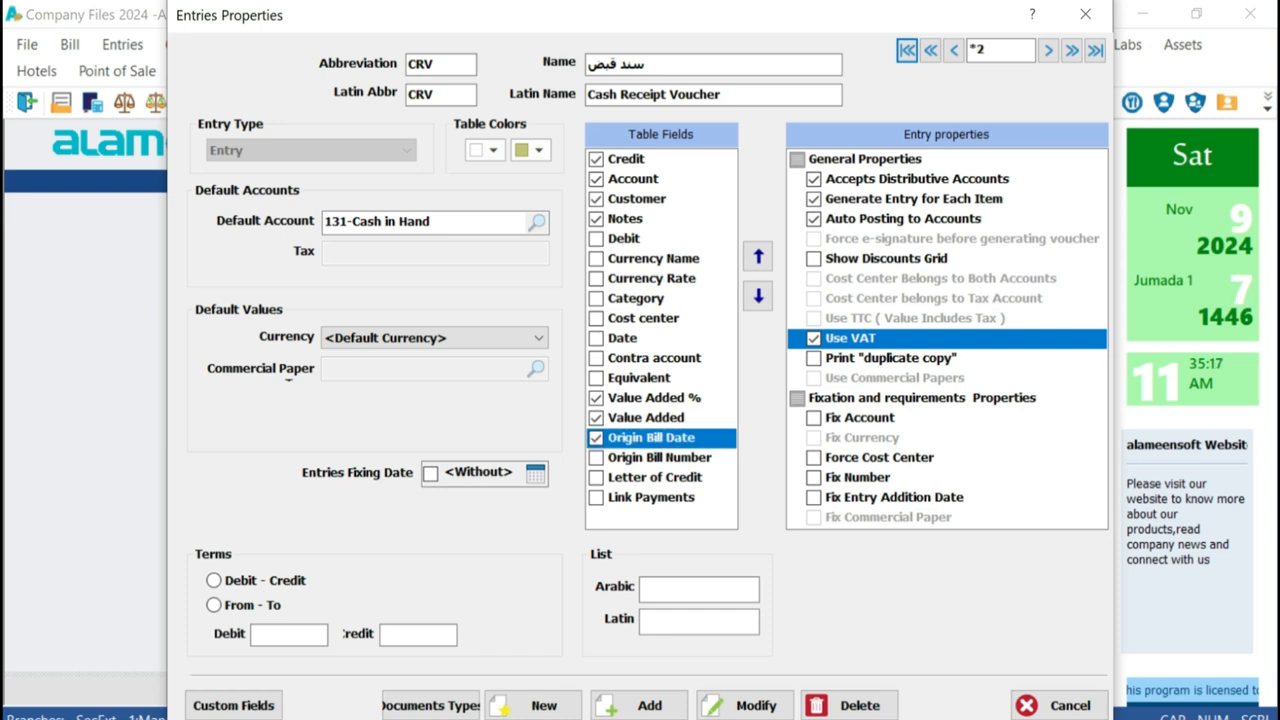
pyautogui.click(597, 458)
pyautogui.click(597, 458)
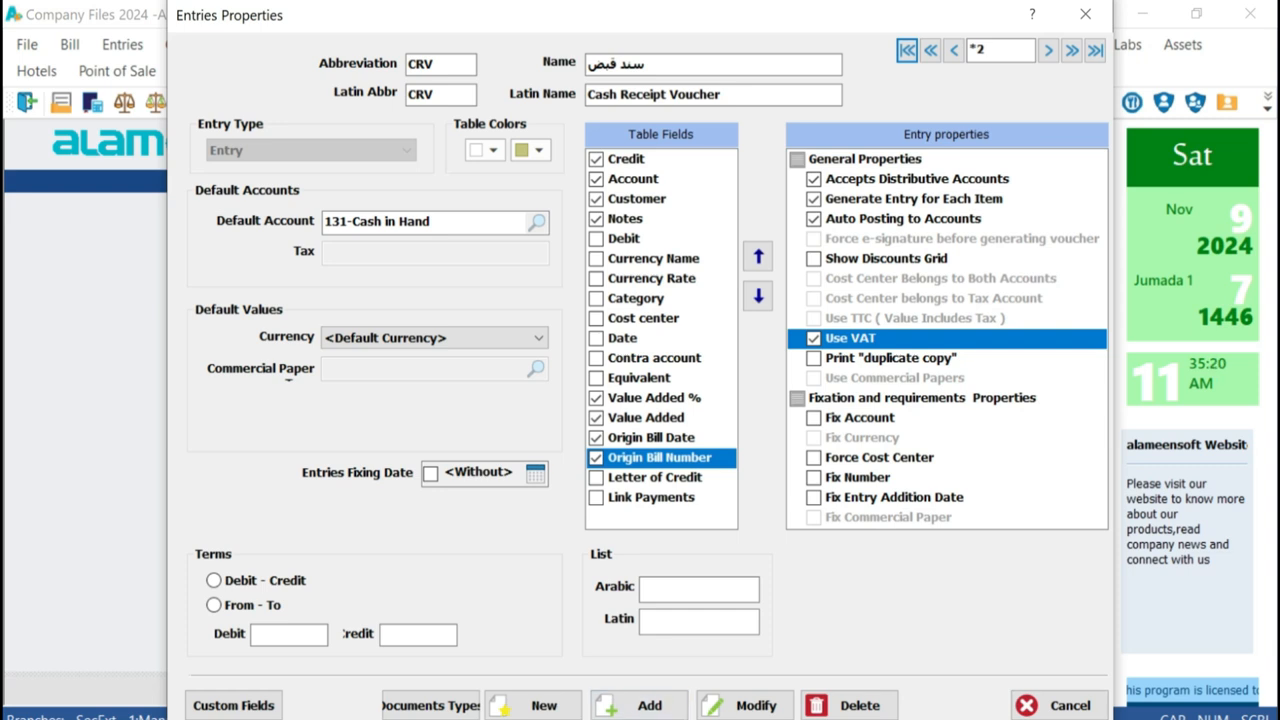
pyautogui.click(745, 705)
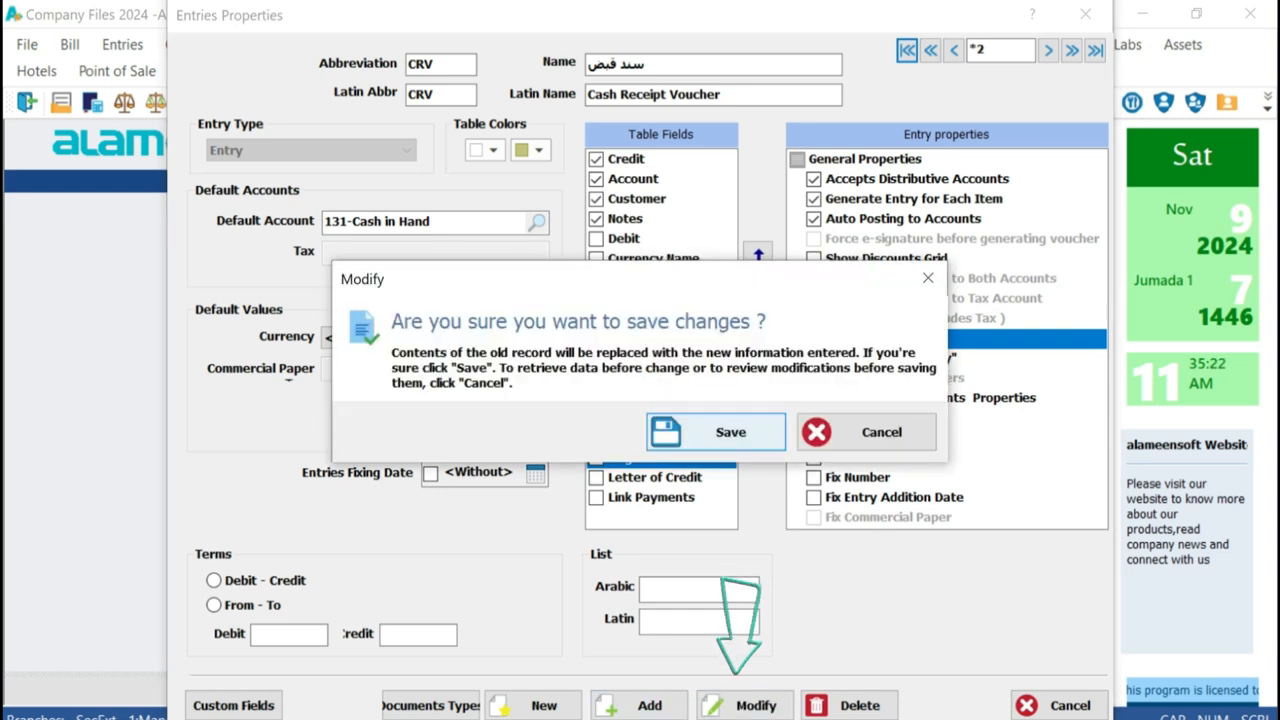
pyautogui.click(715, 432)
# Go to the Cash Payment Voucher record in the entry properties
pyautogui.click(1048, 50)
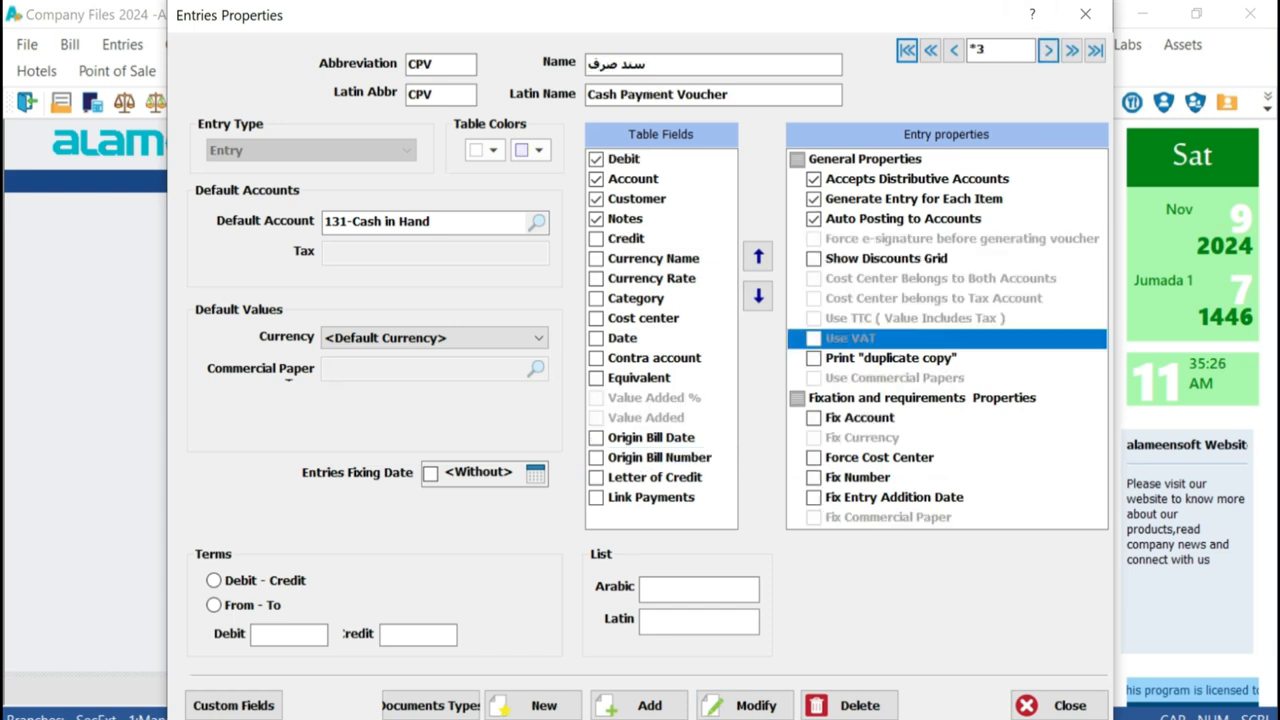
pyautogui.doubleClick(814, 358)
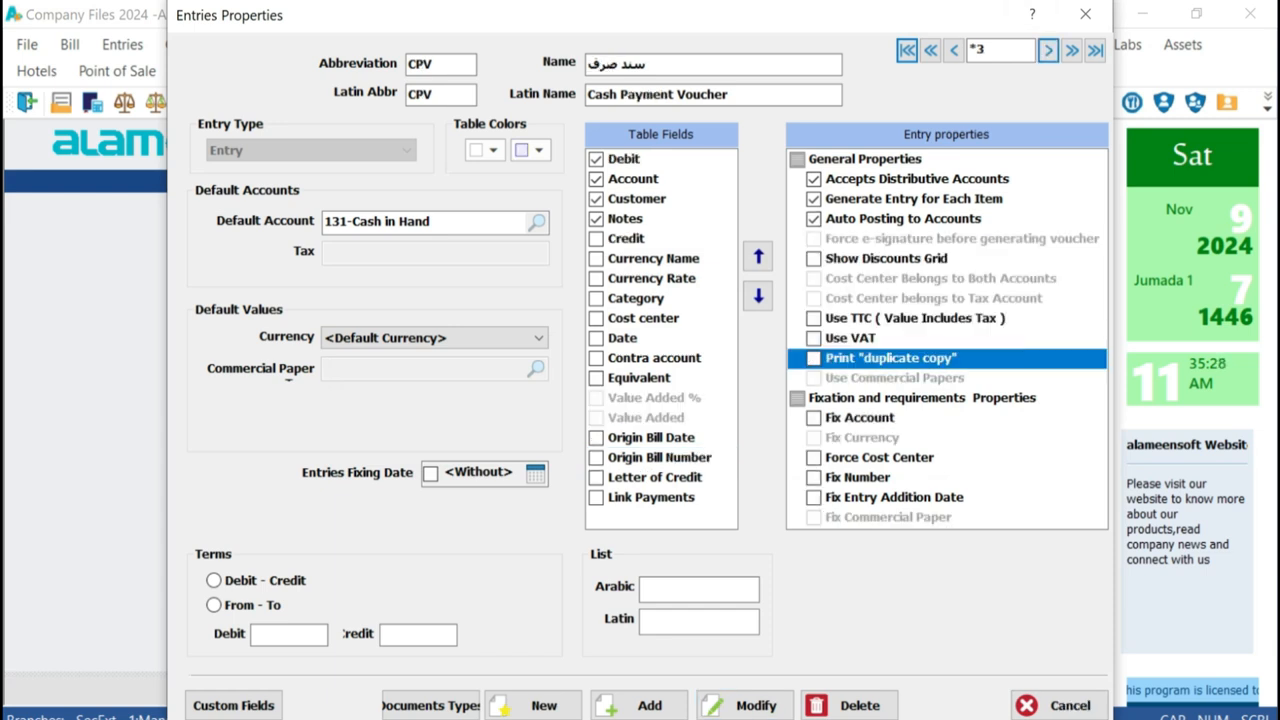
pyautogui.moveTo(736, 95); pyautogui.dragTo(587, 95)
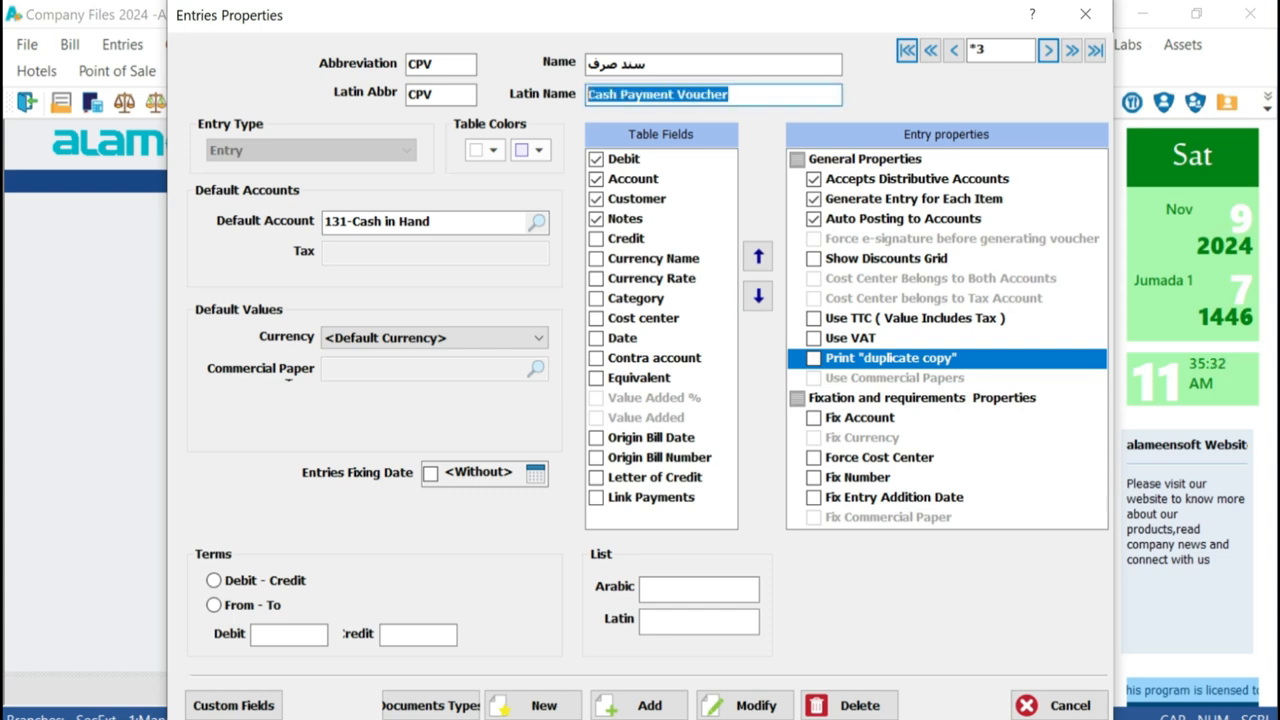
# Try out the Use TTC (Value Includes Tax) property on the Cash Payment Voucher and clear it again
pyautogui.click(814, 318)
pyautogui.click(814, 318)
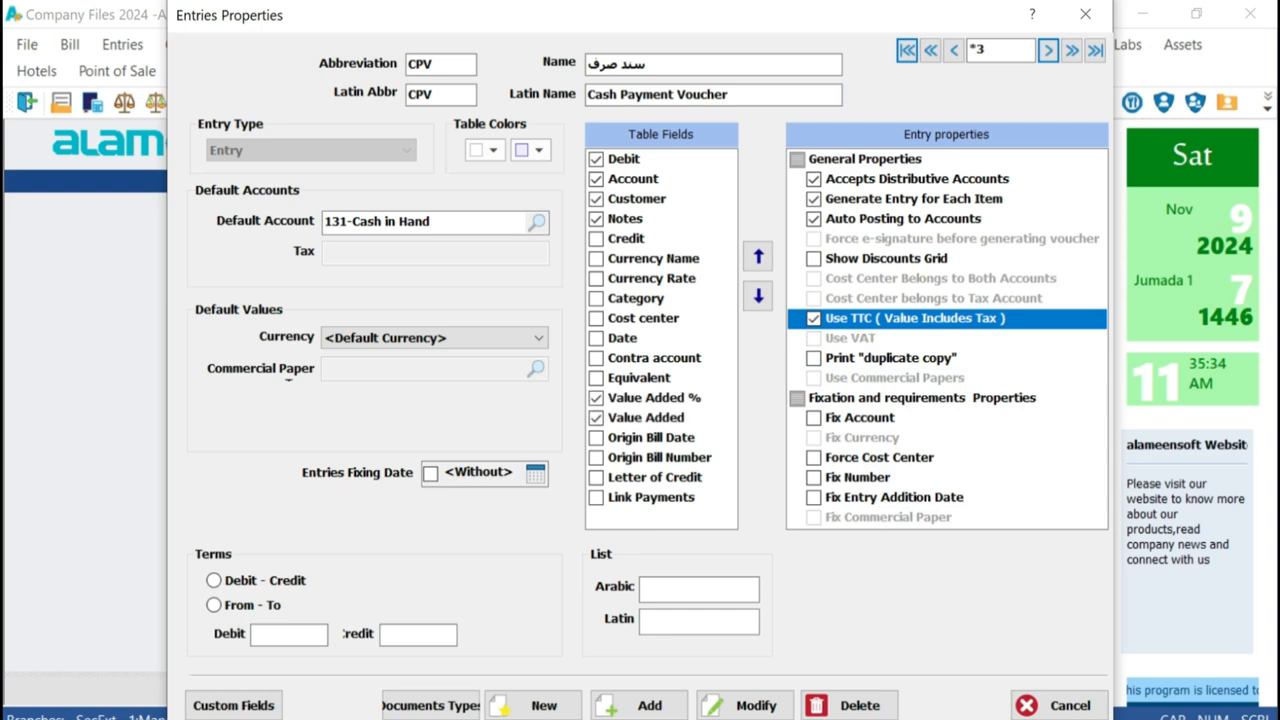
pyautogui.click(814, 318)
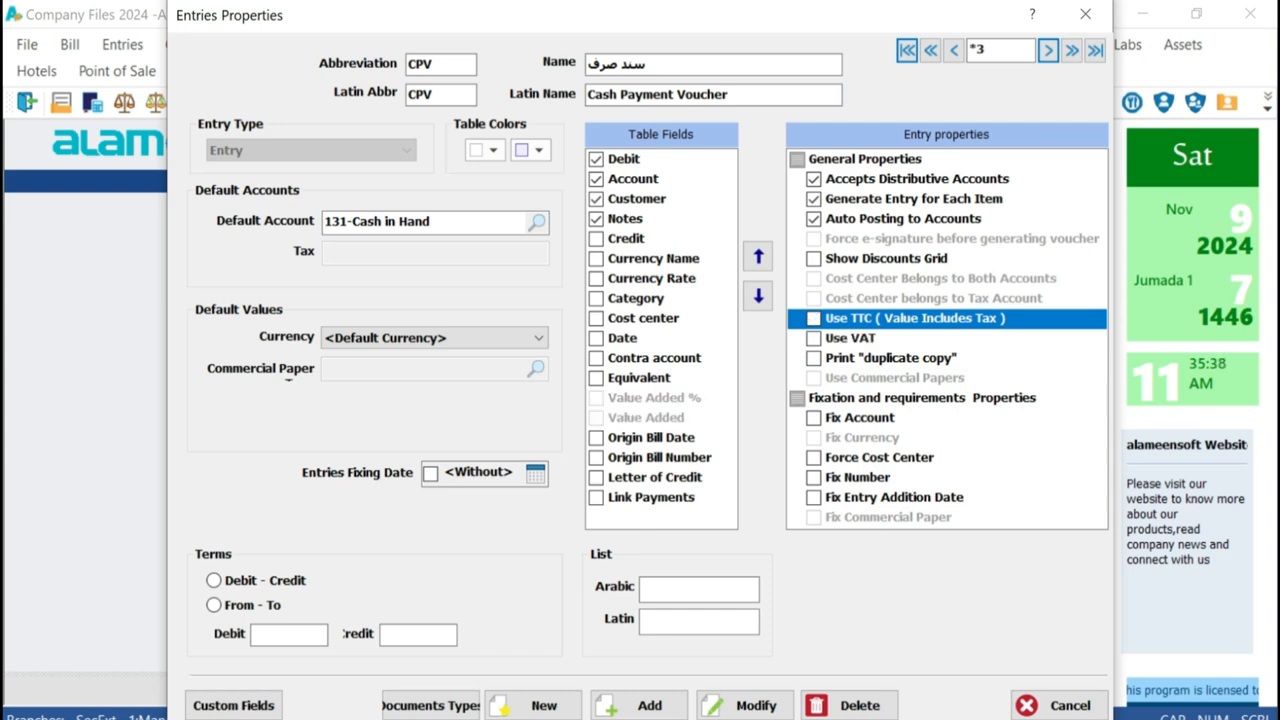
# Enable Use VAT and the Origin Bill Date and Origin Bill Number fields for the Cash Payment Voucher, and save the changes
pyautogui.click(814, 338)
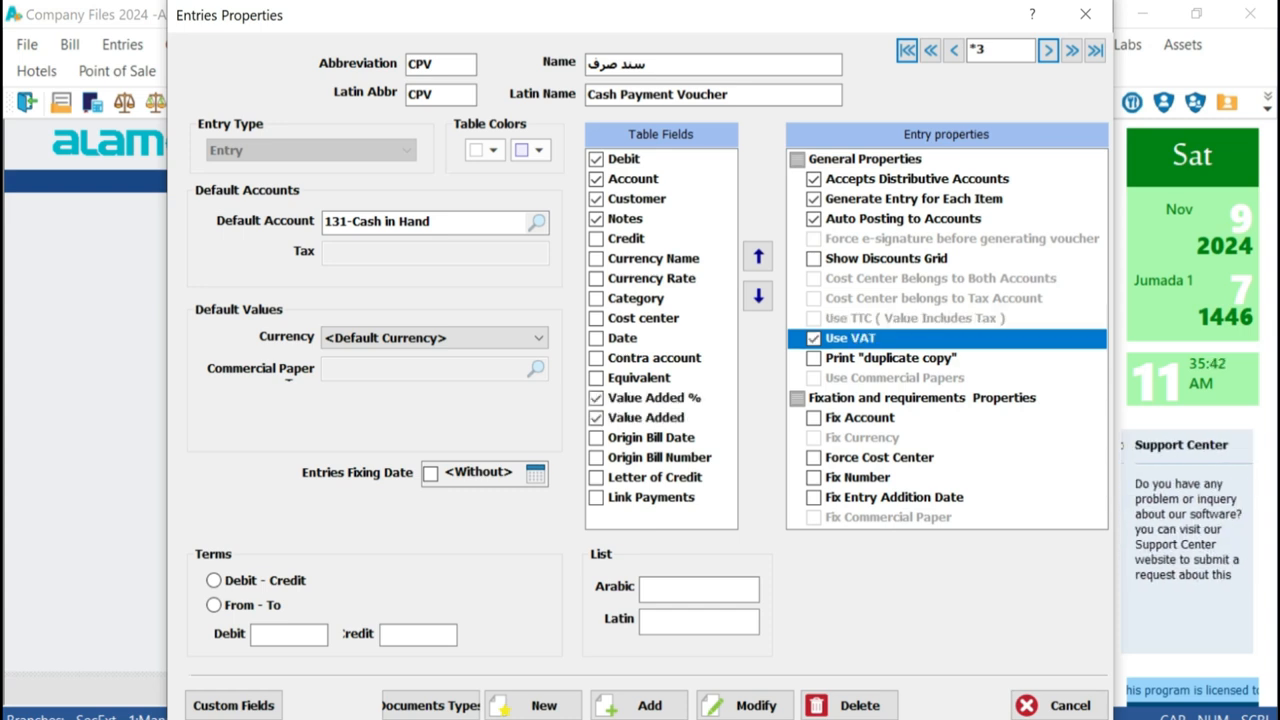
pyautogui.click(597, 438)
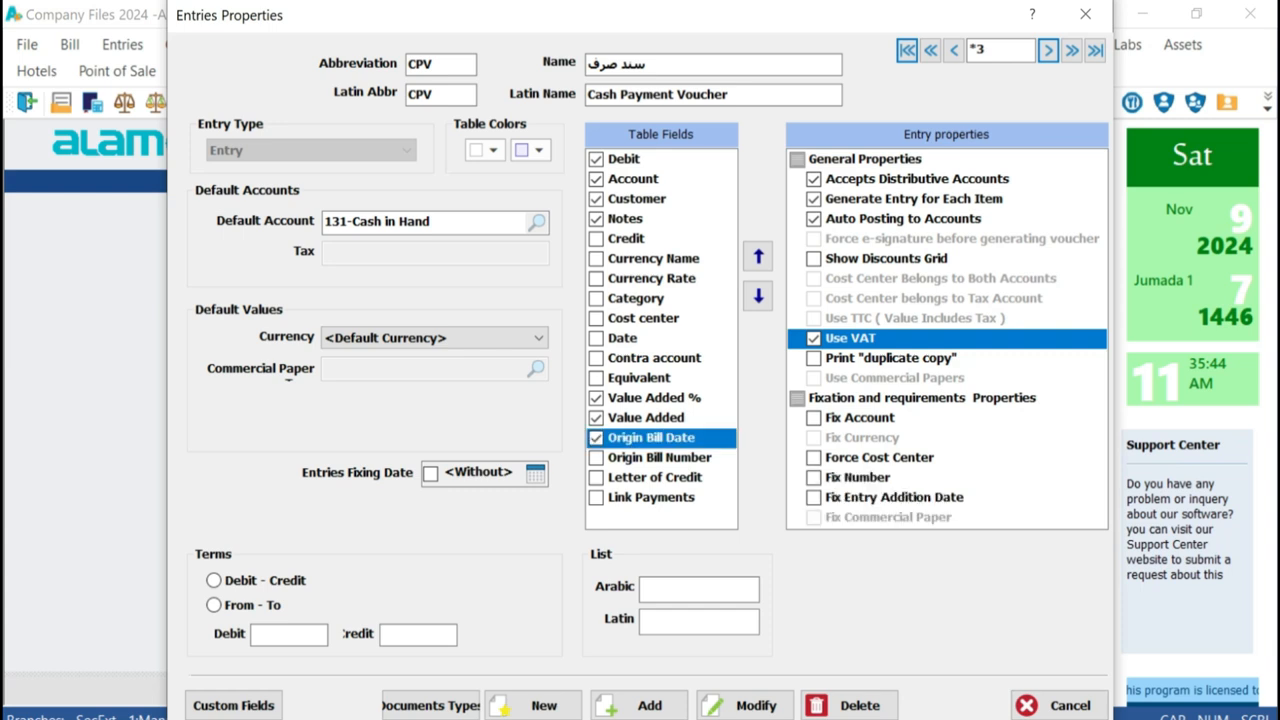
pyautogui.click(597, 458)
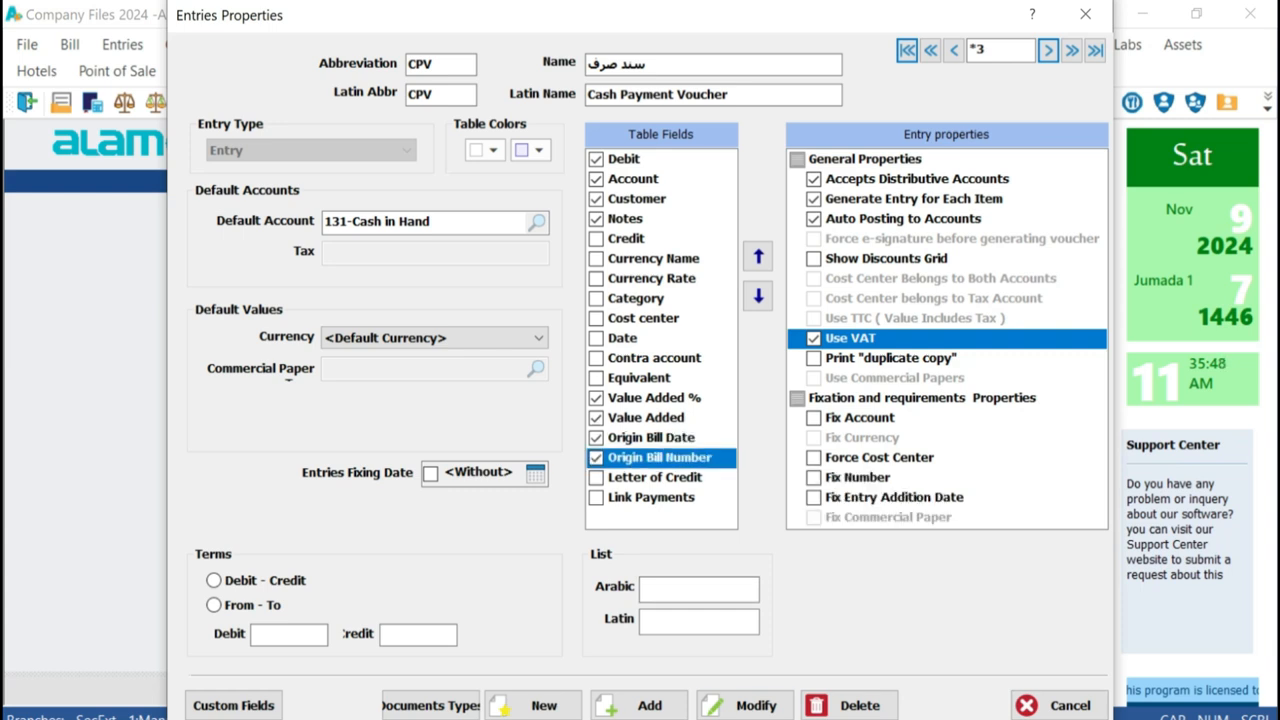
pyautogui.click(745, 705)
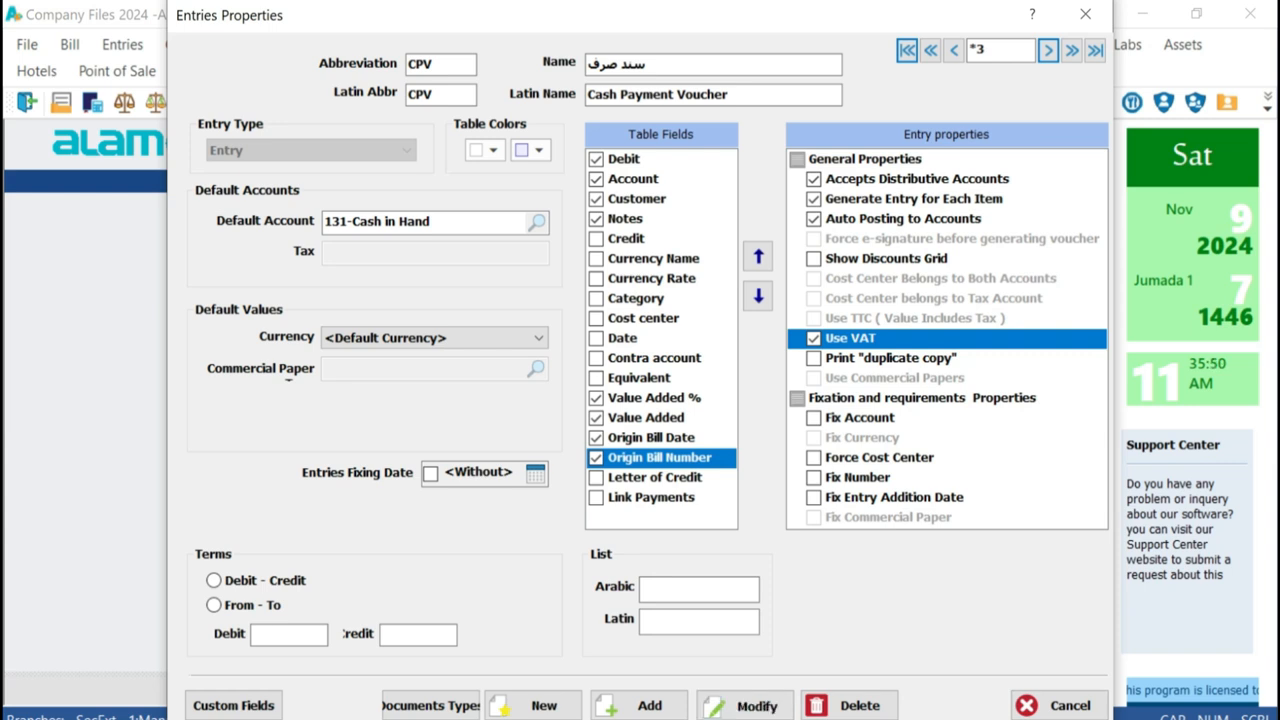
pyautogui.click(714, 431)
# Save the Journal Voucher with Use VAT and its Value Added %, Value Added and Origin Bill fields enabled, and close forms management
pyautogui.click(1047, 50)
pyautogui.click(813, 339)
pyautogui.moveTo(690, 95); pyautogui.dragTo(586, 95)
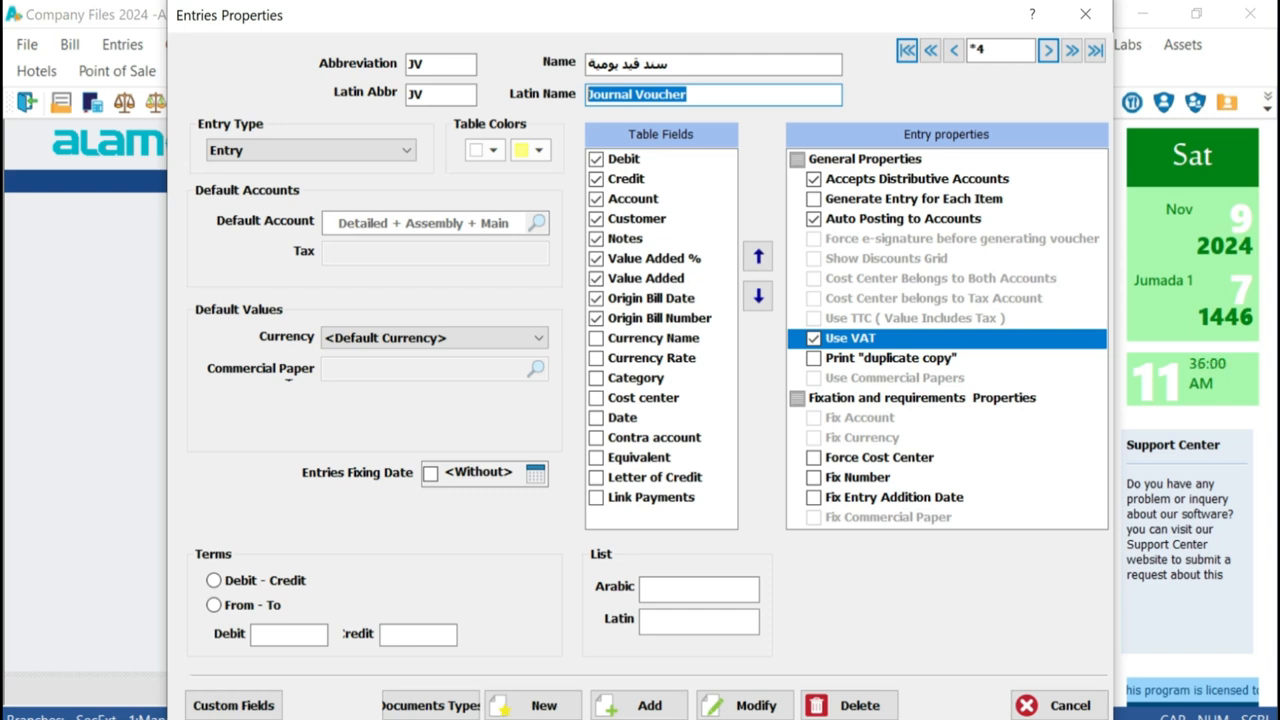
pyautogui.click(654, 259)
pyautogui.click(646, 279)
pyautogui.click(651, 299)
pyautogui.click(659, 319)
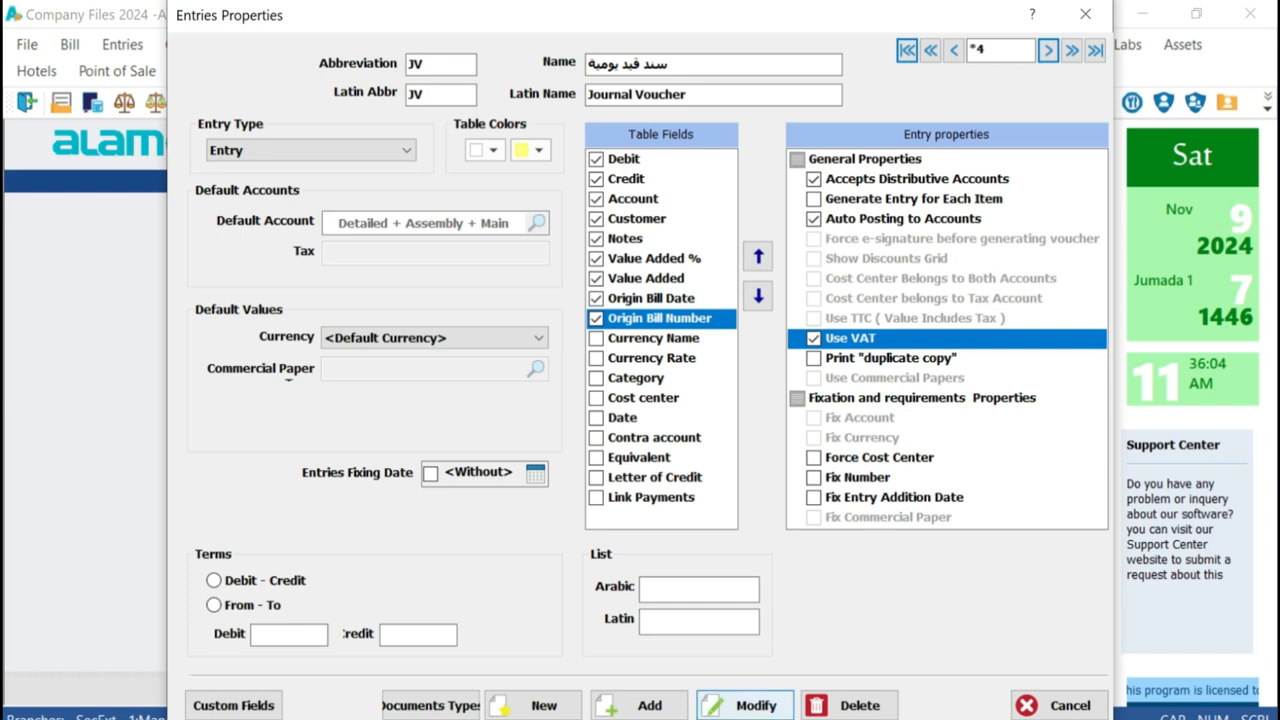
pyautogui.click(745, 706)
pyautogui.click(716, 432)
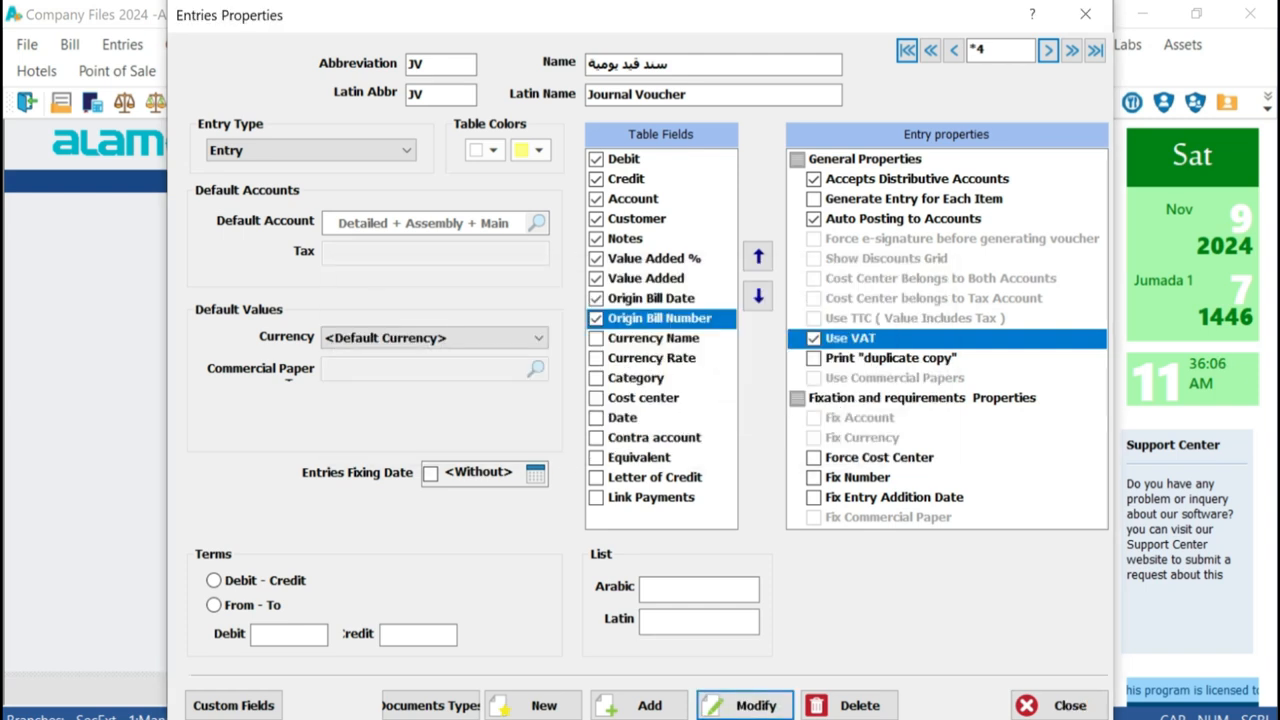
pyautogui.click(1059, 706)
pyautogui.press('Escape')
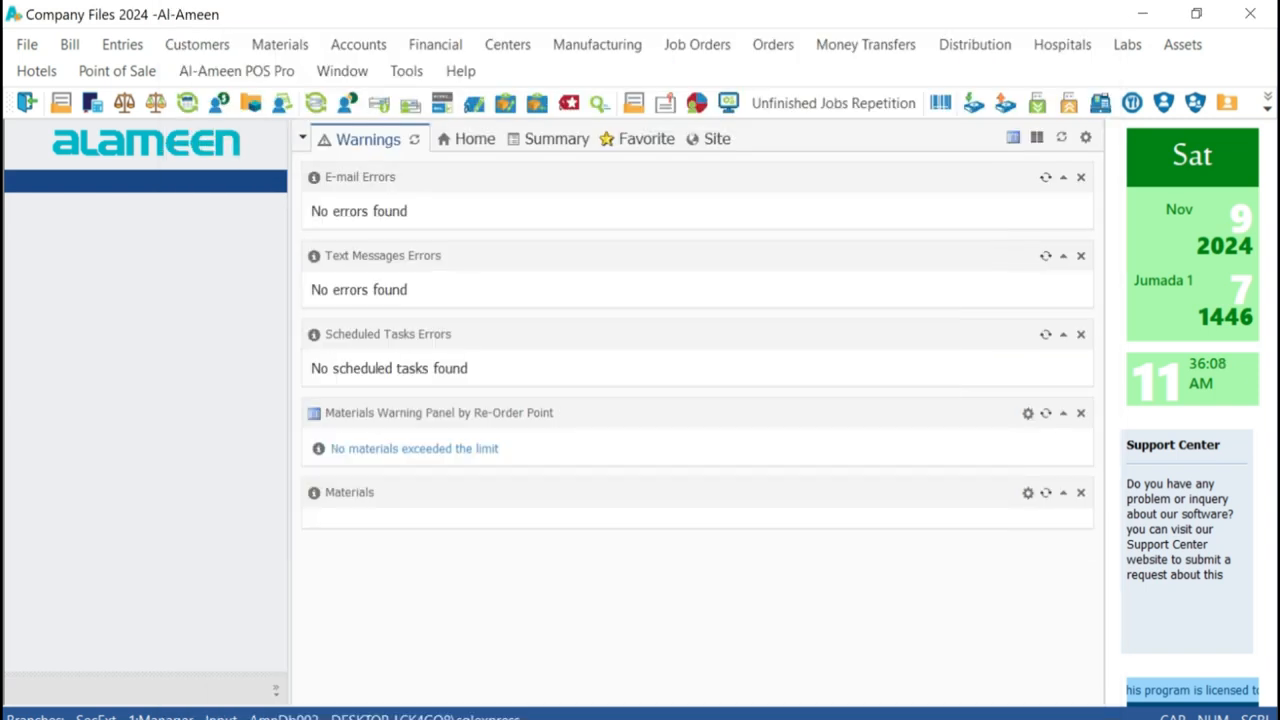
# Open a new Cash Payment Voucher, maximize its window and select the Value Added % cell in the first row
pyautogui.click(122, 45)
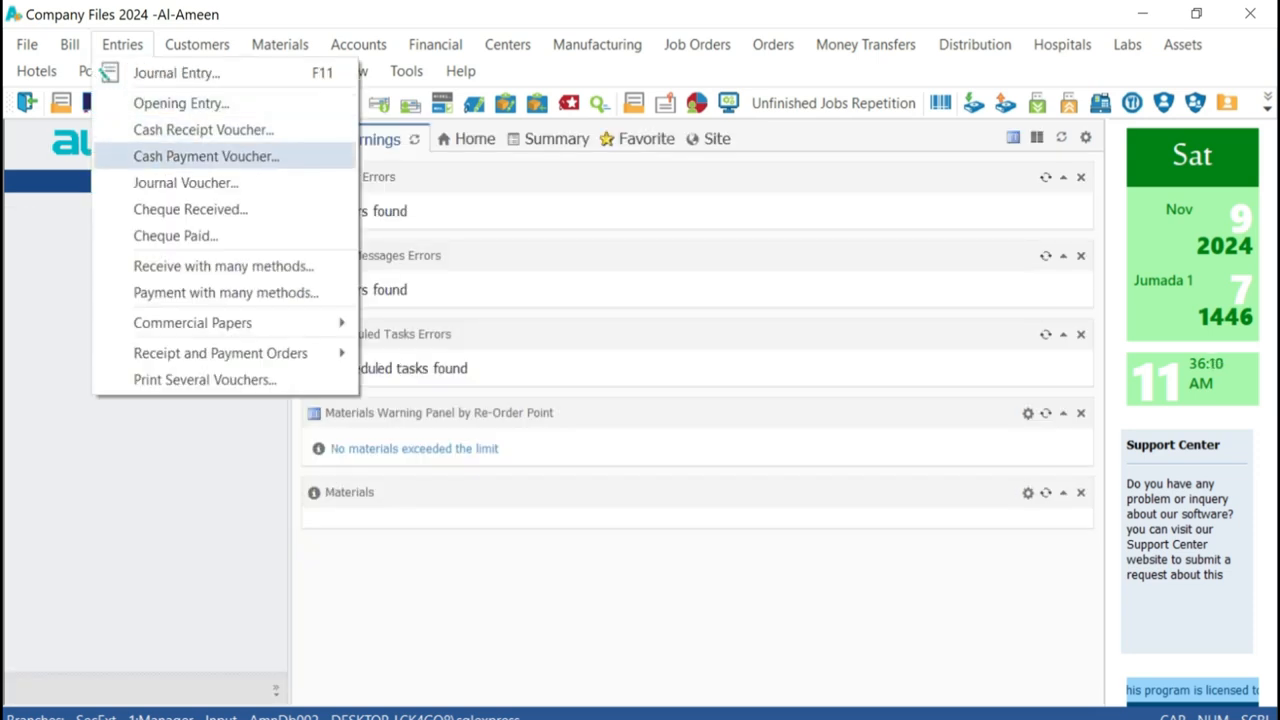
pyautogui.click(206, 156)
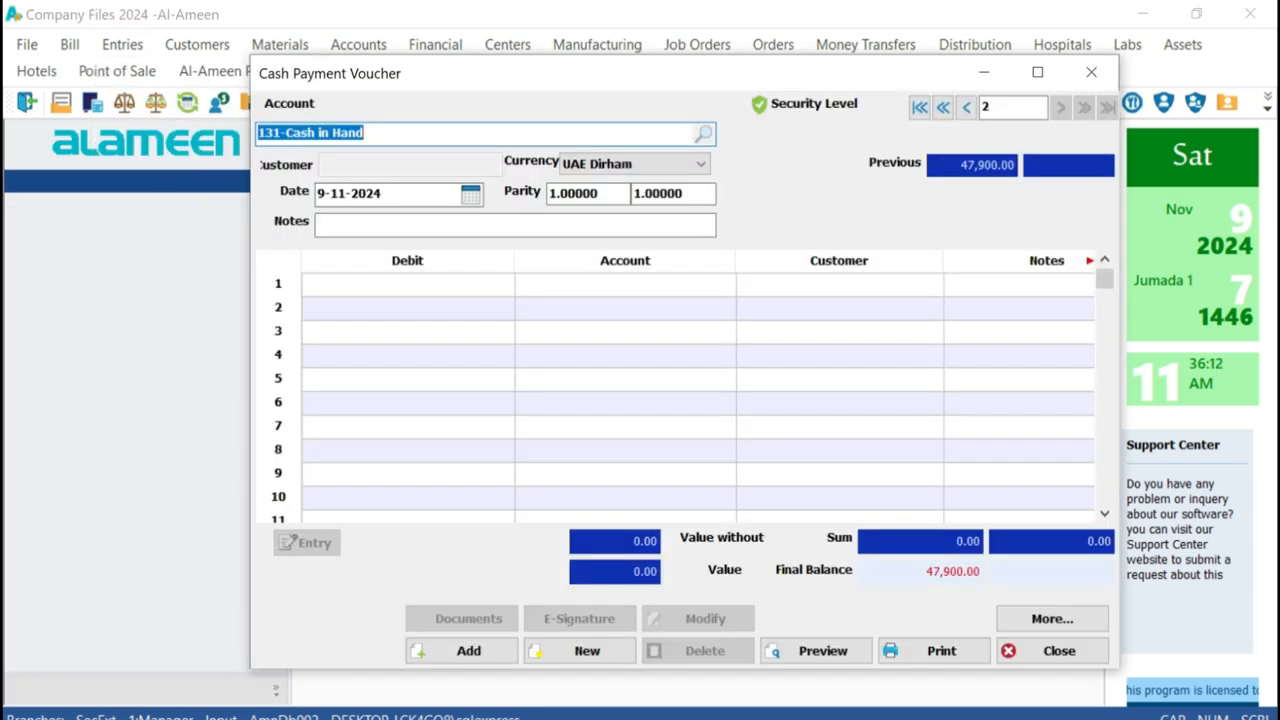
pyautogui.click(1037, 72)
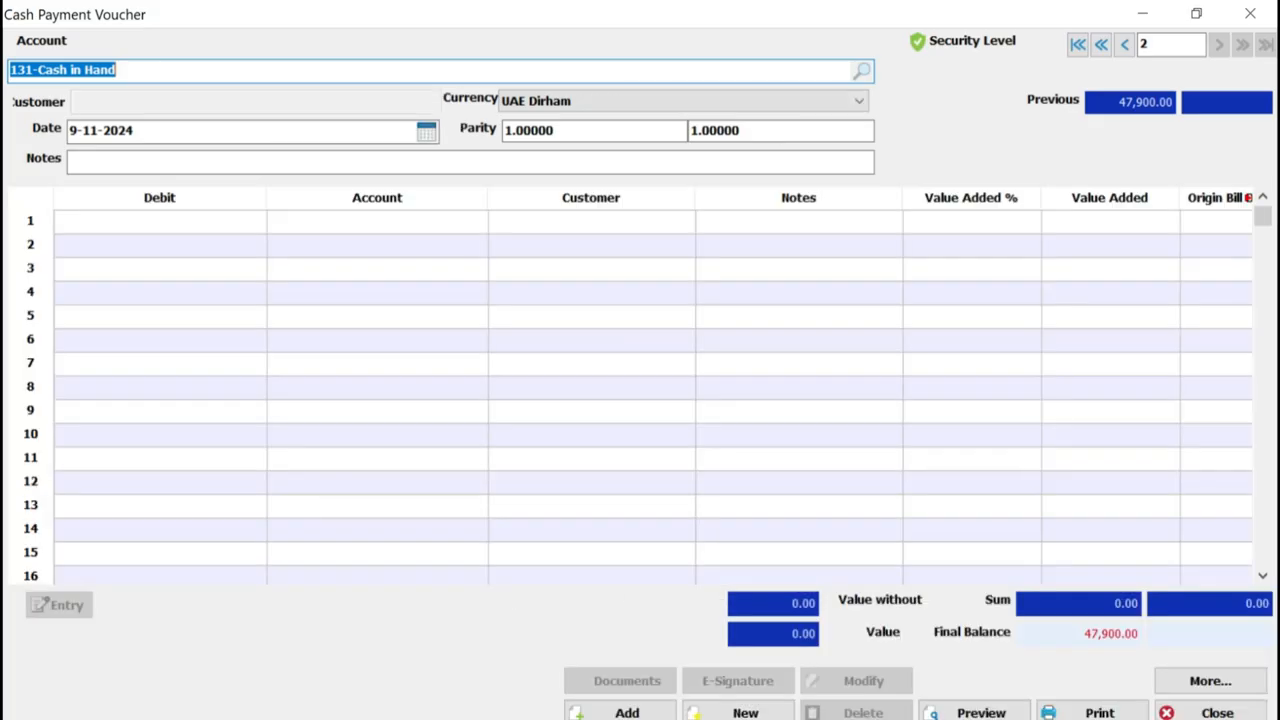
pyautogui.click(160, 222)
pyautogui.click(971, 222)
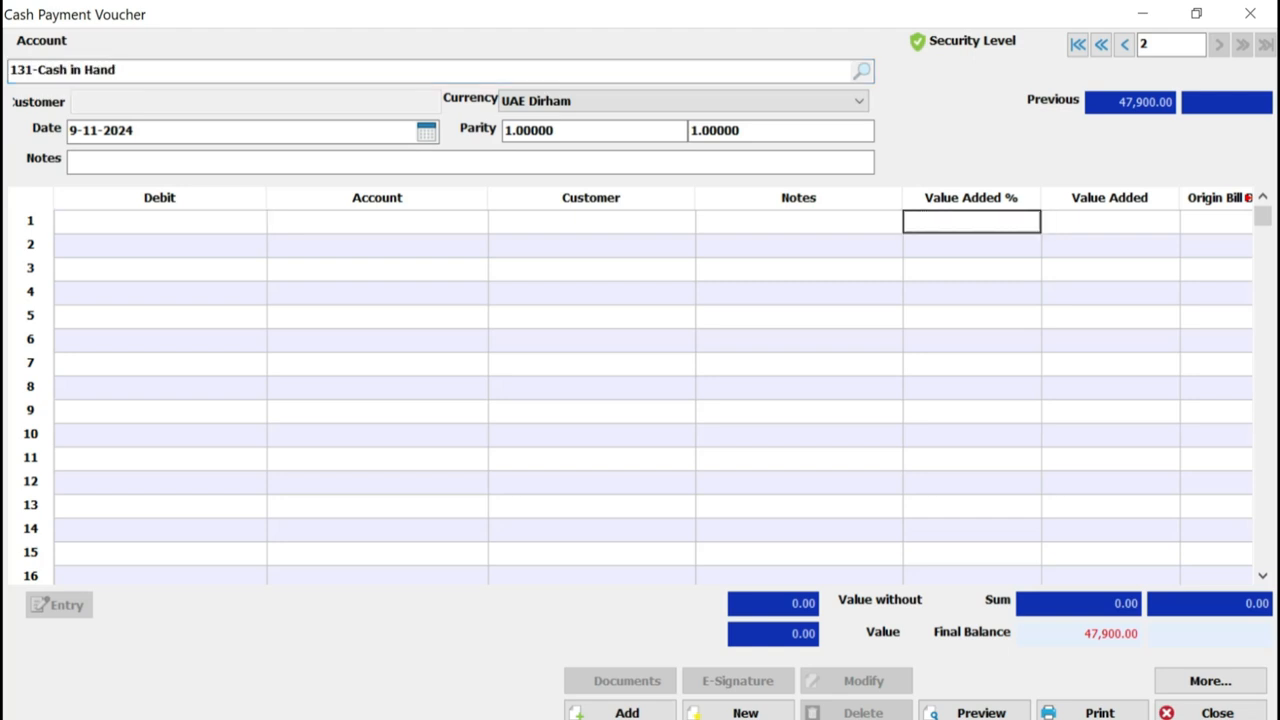
# Review the first-row cells from Debit to Origin Bill Number in the Cash Payment Voucher, including the VAT columns, and close it
pyautogui.click(1110, 222)
pyautogui.press('Right')
pyautogui.press('Right')
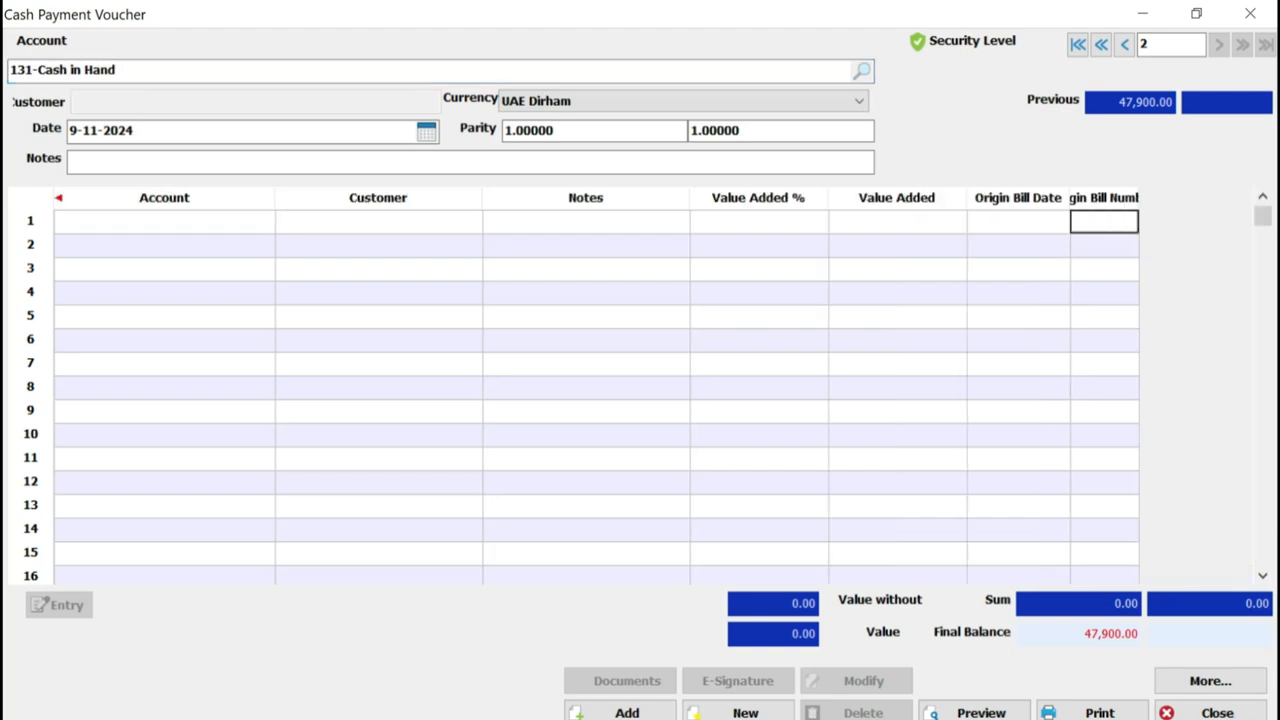
pyautogui.press('Left')
pyautogui.press('Left')
pyautogui.press('Left')
pyautogui.press('Left')
pyautogui.press('Left')
pyautogui.press('Left')
pyautogui.press('Left')
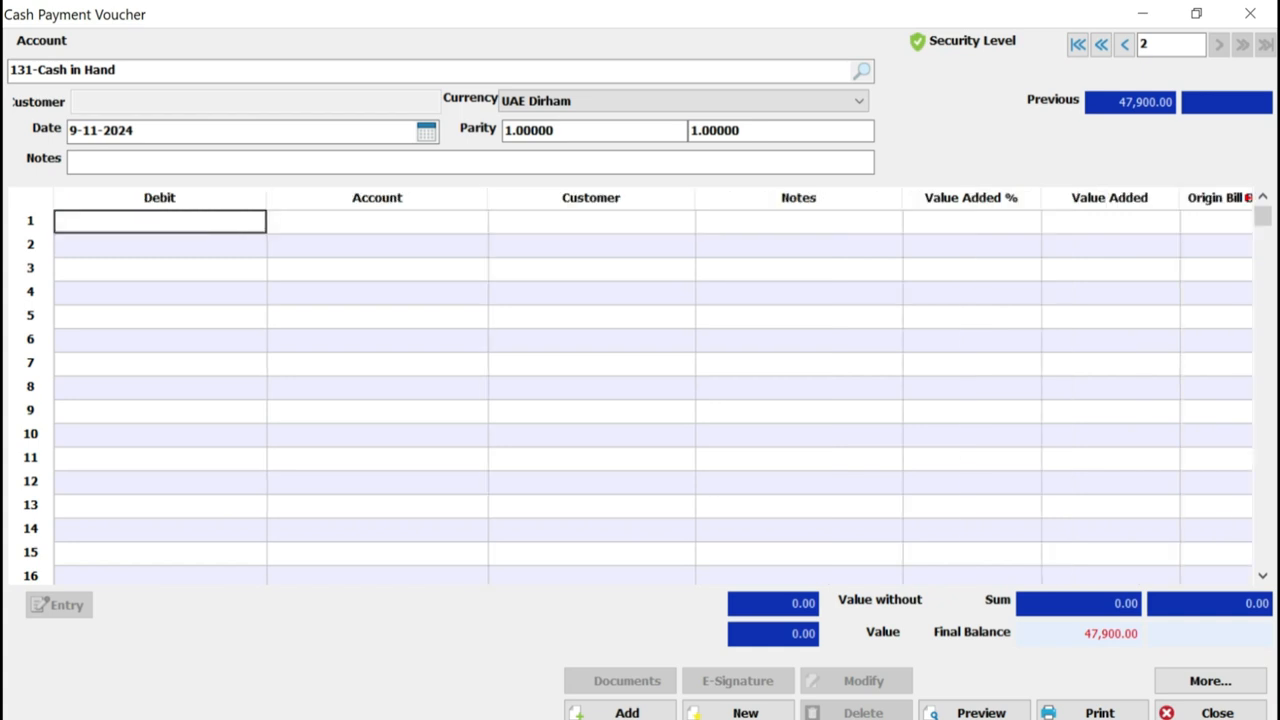
pyautogui.press('Right')
pyautogui.press('Right')
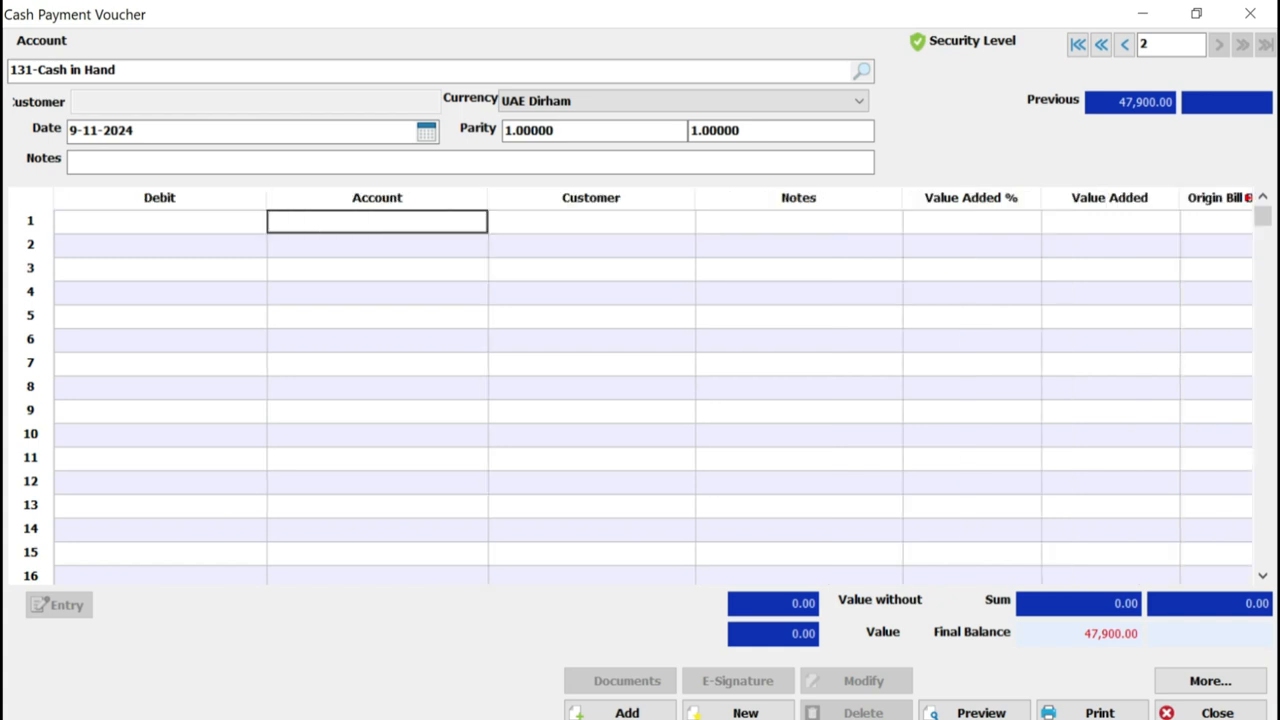
pyautogui.press('Escape')
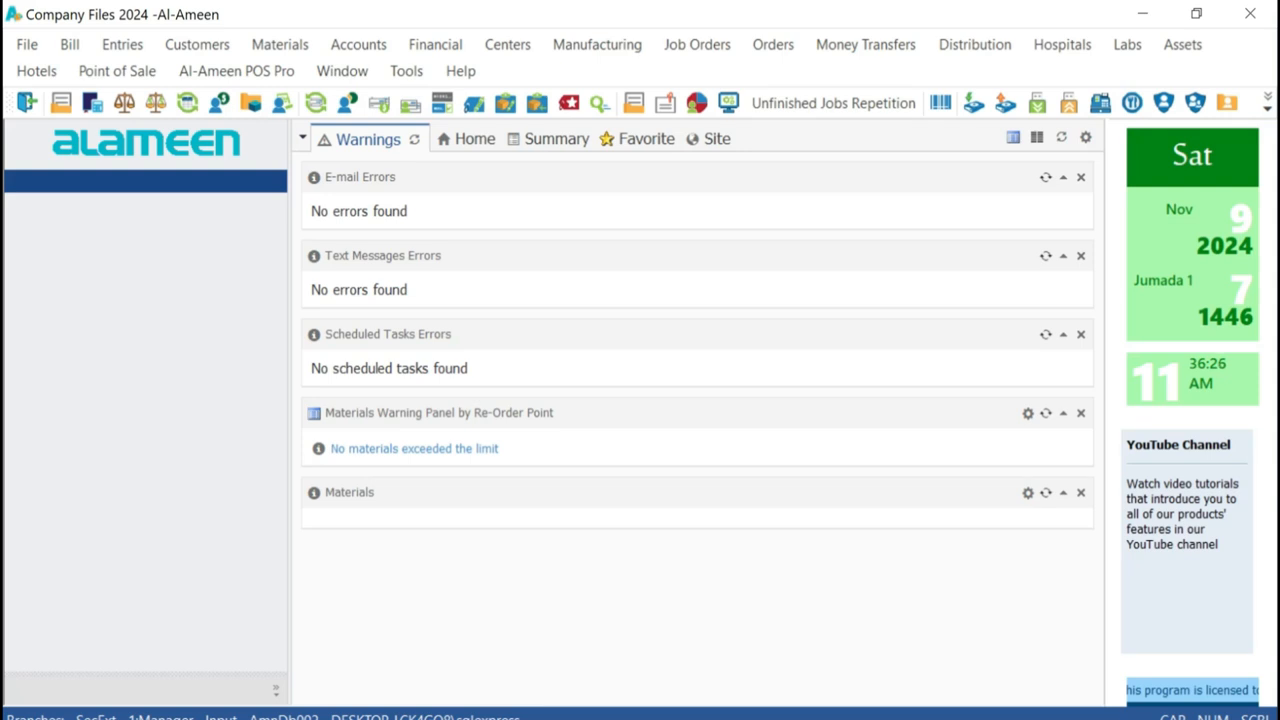
# Open the account card of 508-Stationary from 5-Expenses in the Chart of Accounts
pyautogui.click(358, 44)
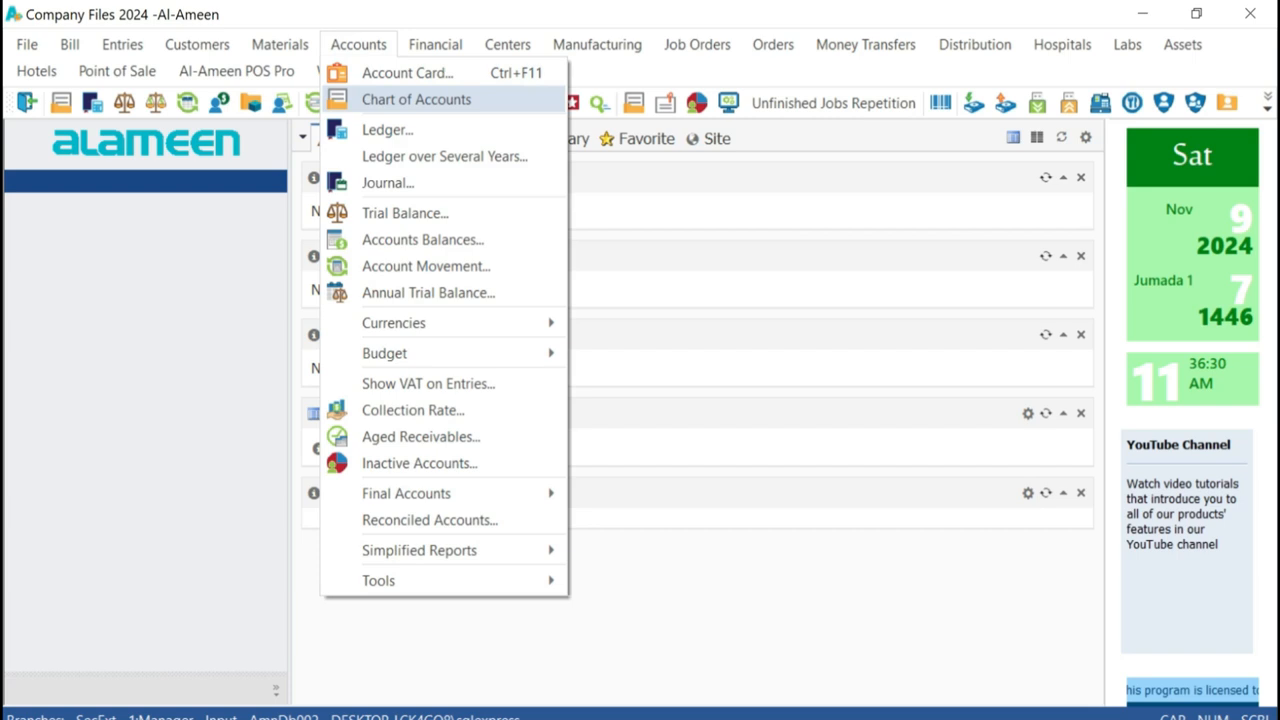
pyautogui.click(384, 100)
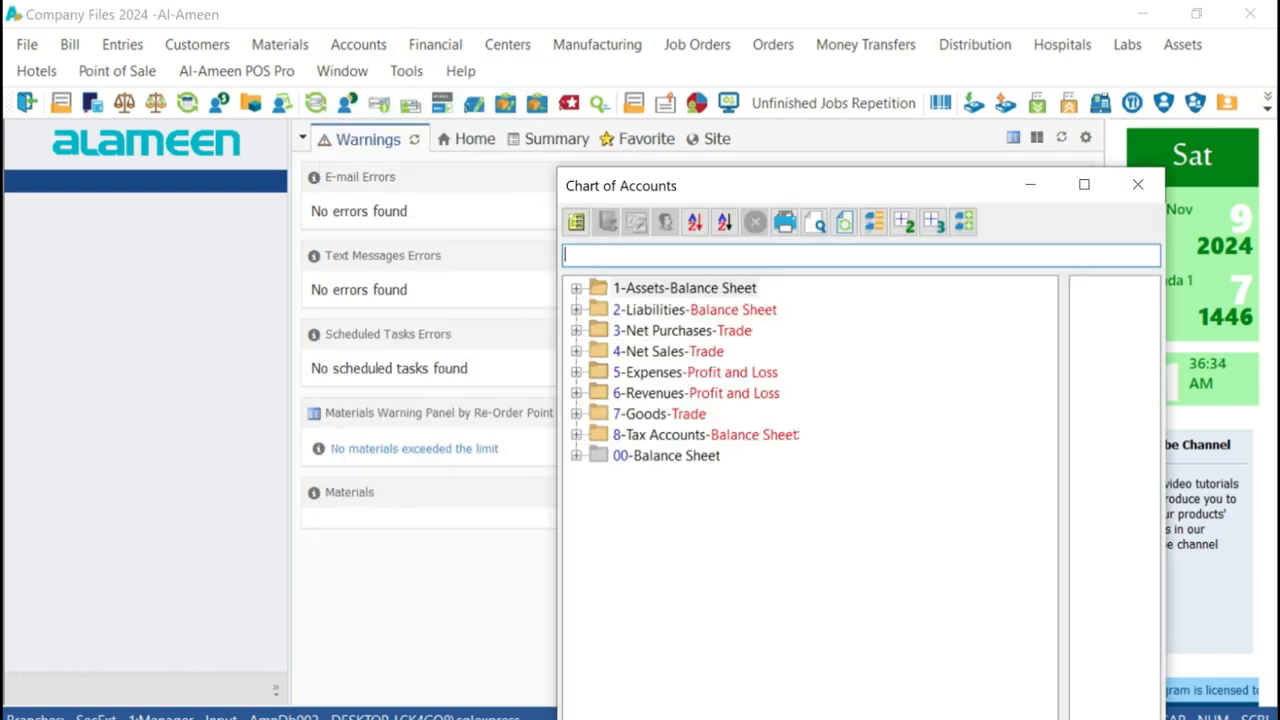
pyautogui.click(577, 372)
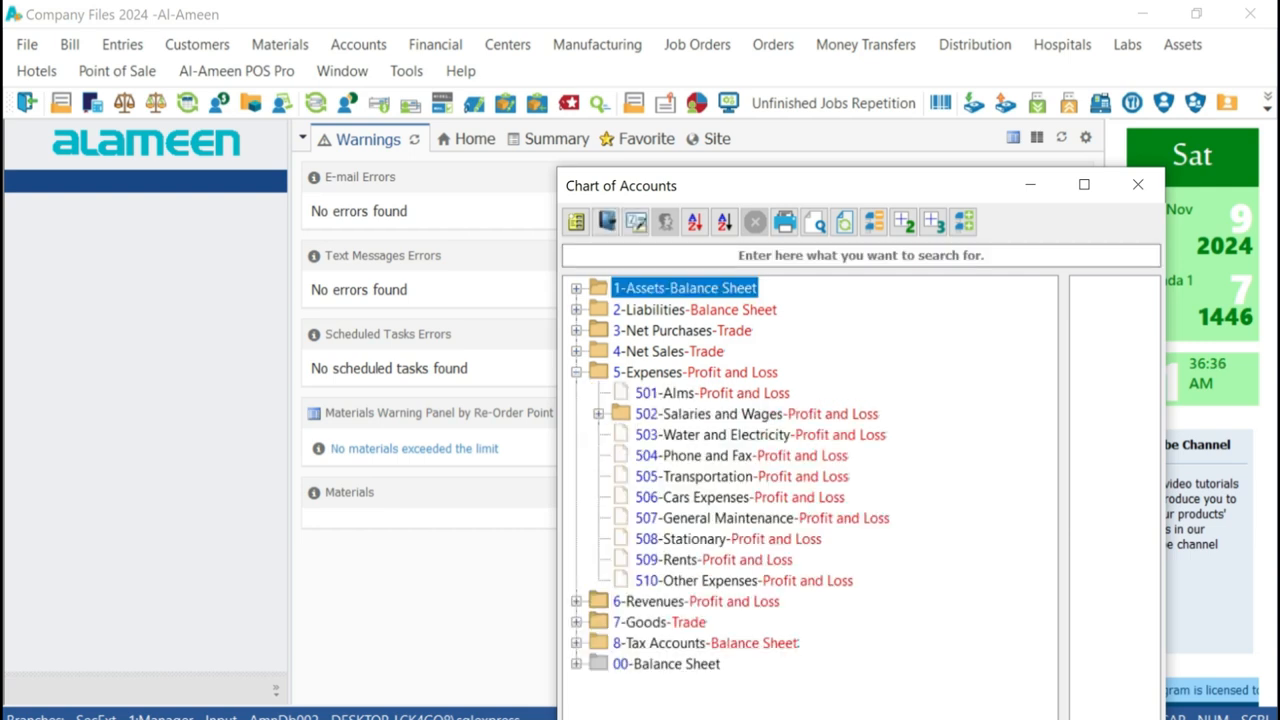
pyautogui.click(742, 476)
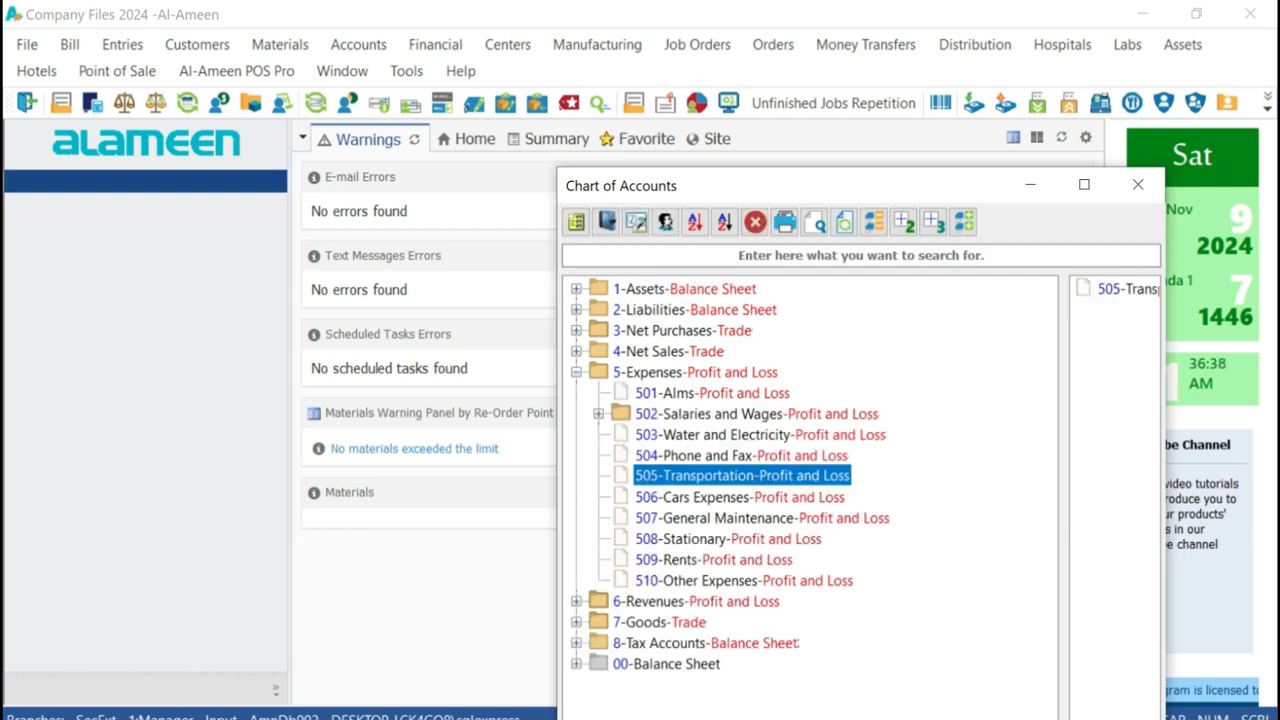
pyautogui.click(680, 538)
pyautogui.rightClick(680, 537)
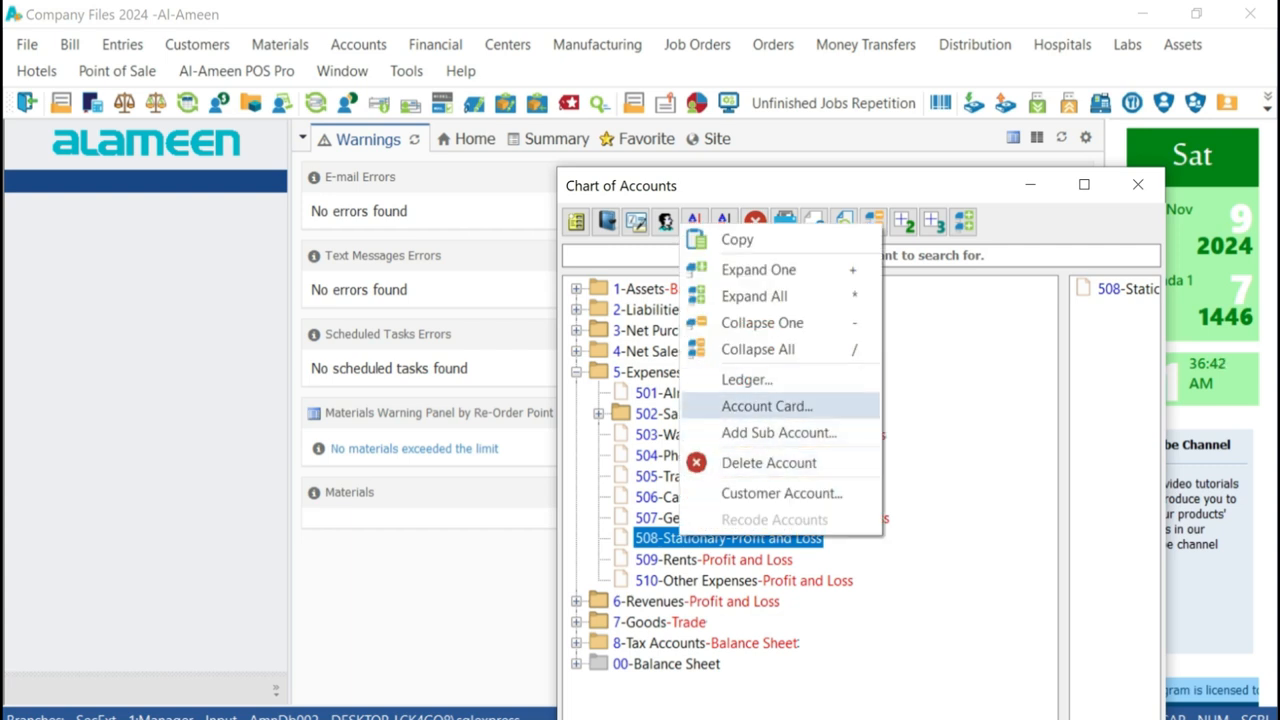
pyautogui.click(767, 406)
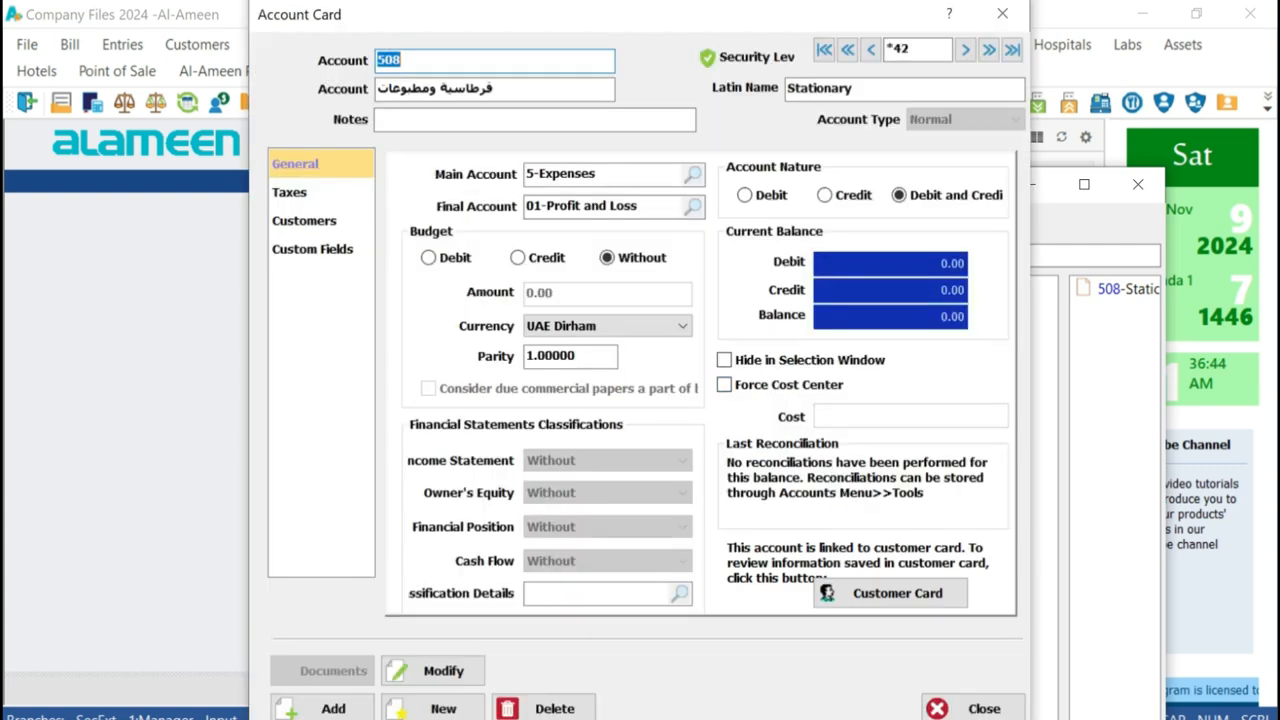
# Enable Use VAT in the tax settings of the Stationary account, save the modification and close the card
pyautogui.click(297, 192)
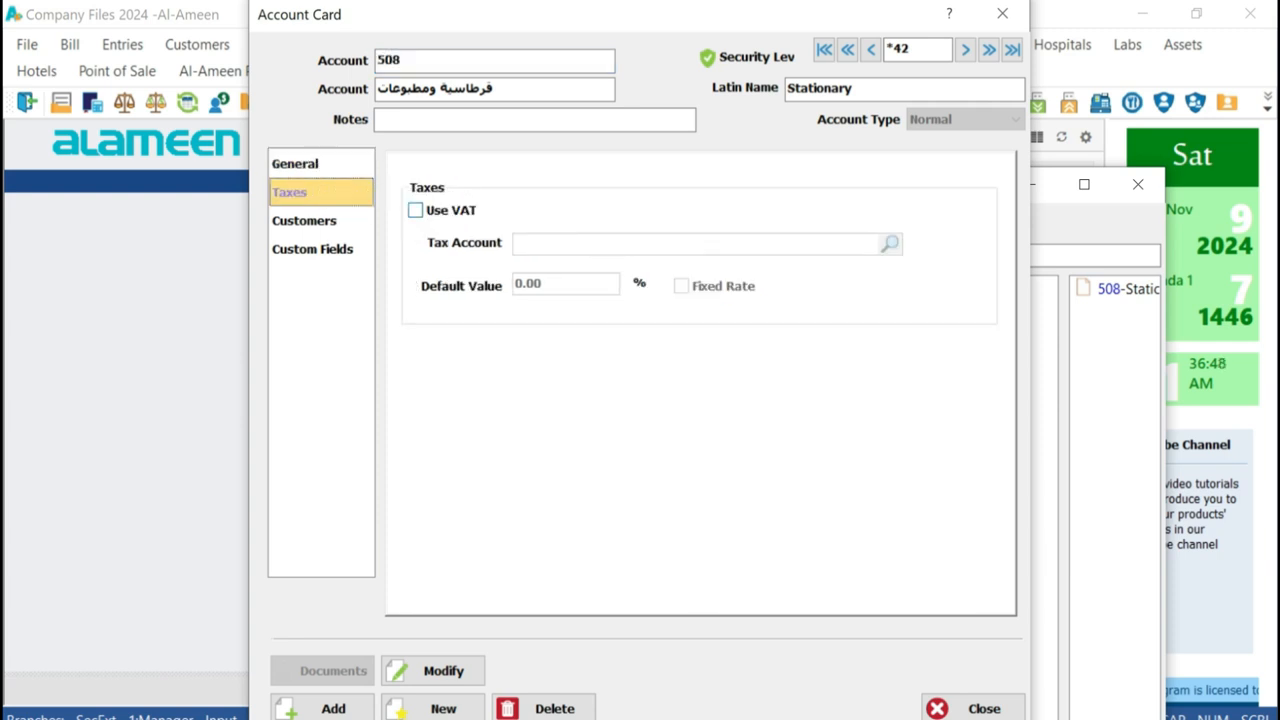
pyautogui.click(415, 210)
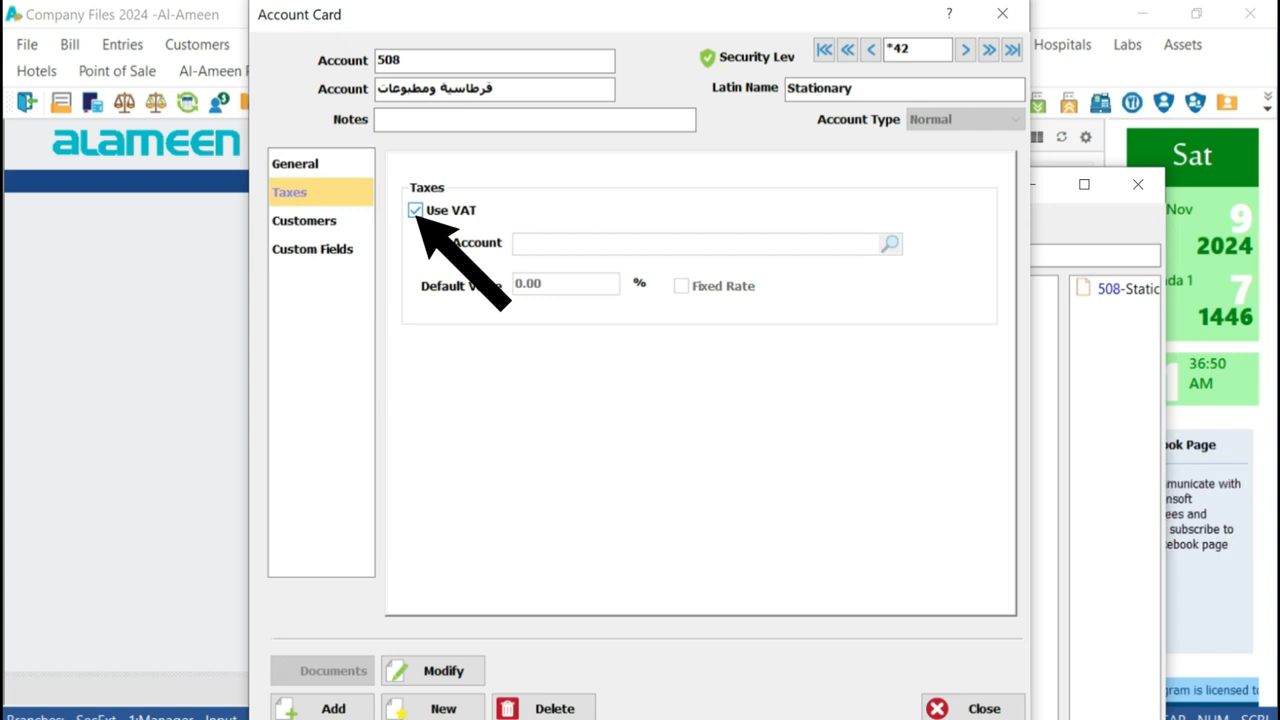
pyautogui.click(433, 670)
pyautogui.click(731, 431)
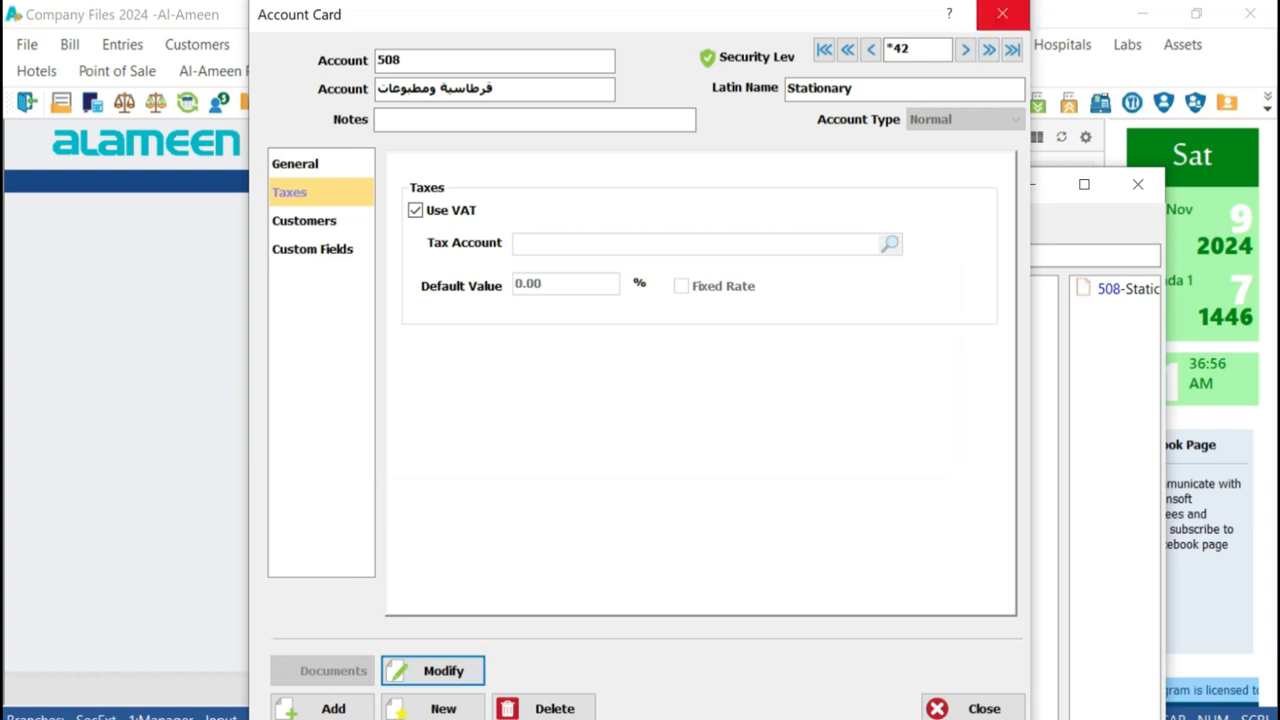
pyautogui.click(1002, 13)
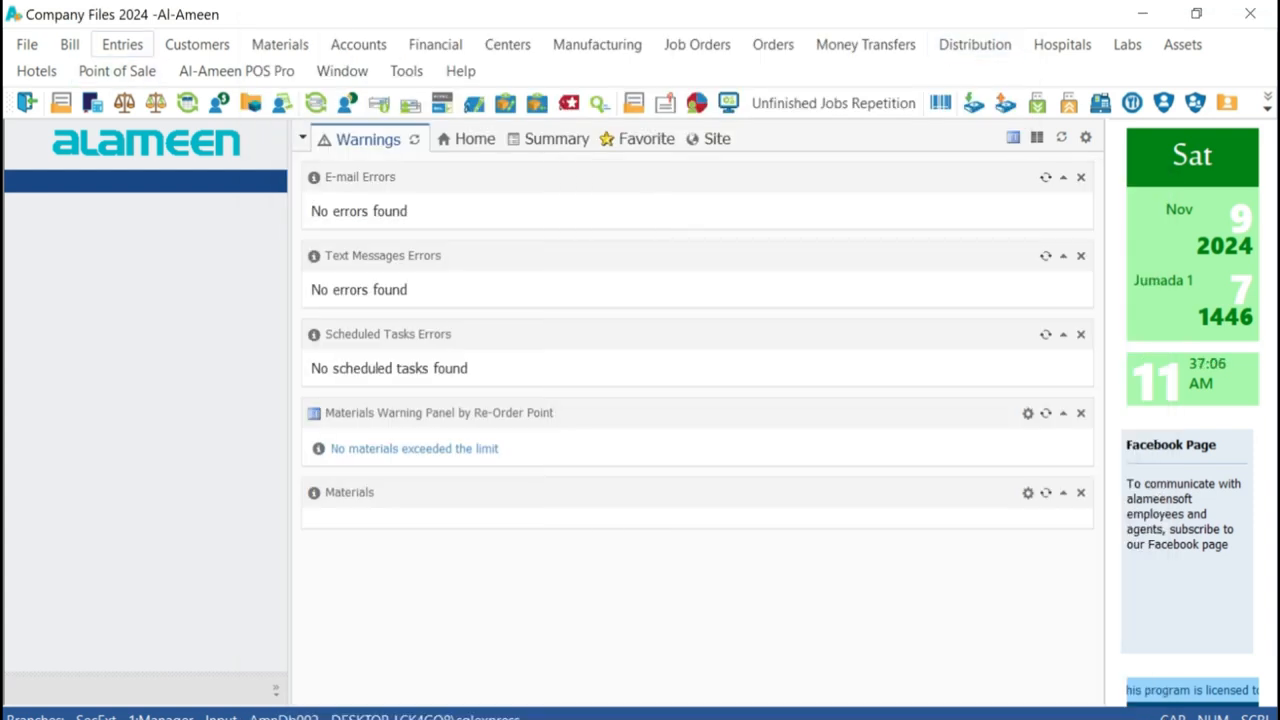
# Enter a debit of 500 against 508-Stationary in the first row of a new Cash Payment Voucher and try to save it
pyautogui.click(122, 44)
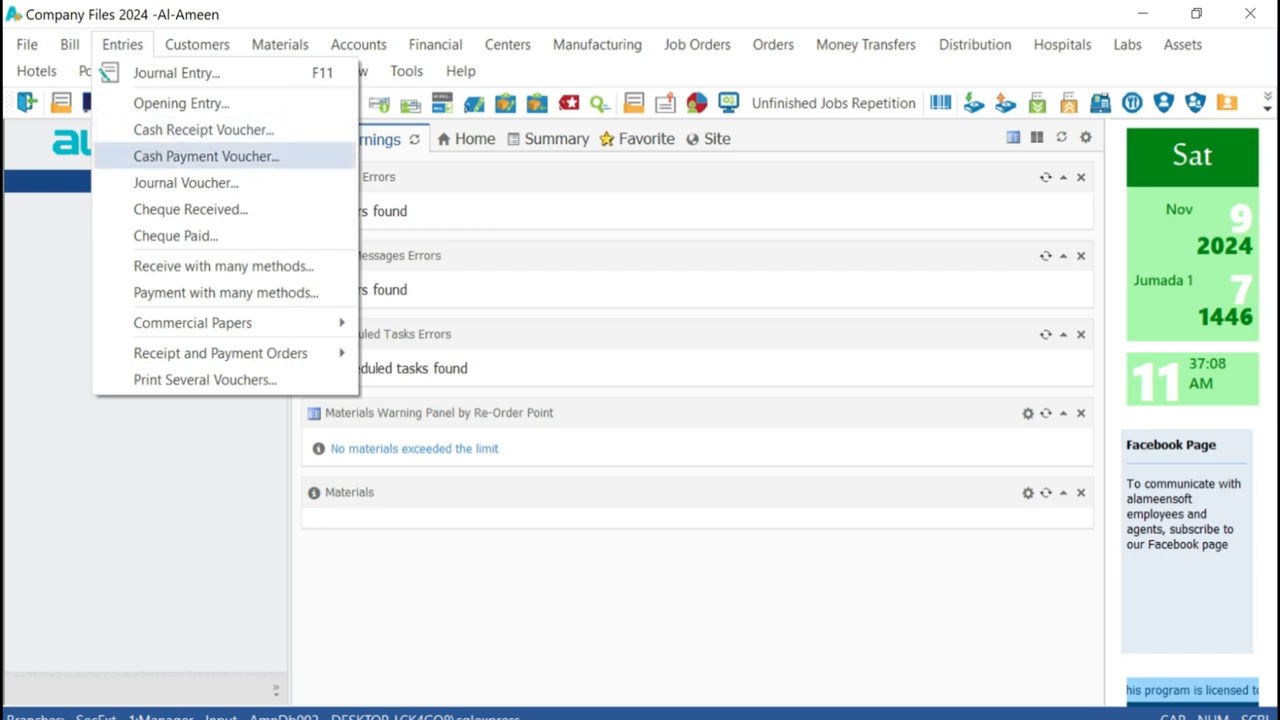
pyautogui.click(206, 156)
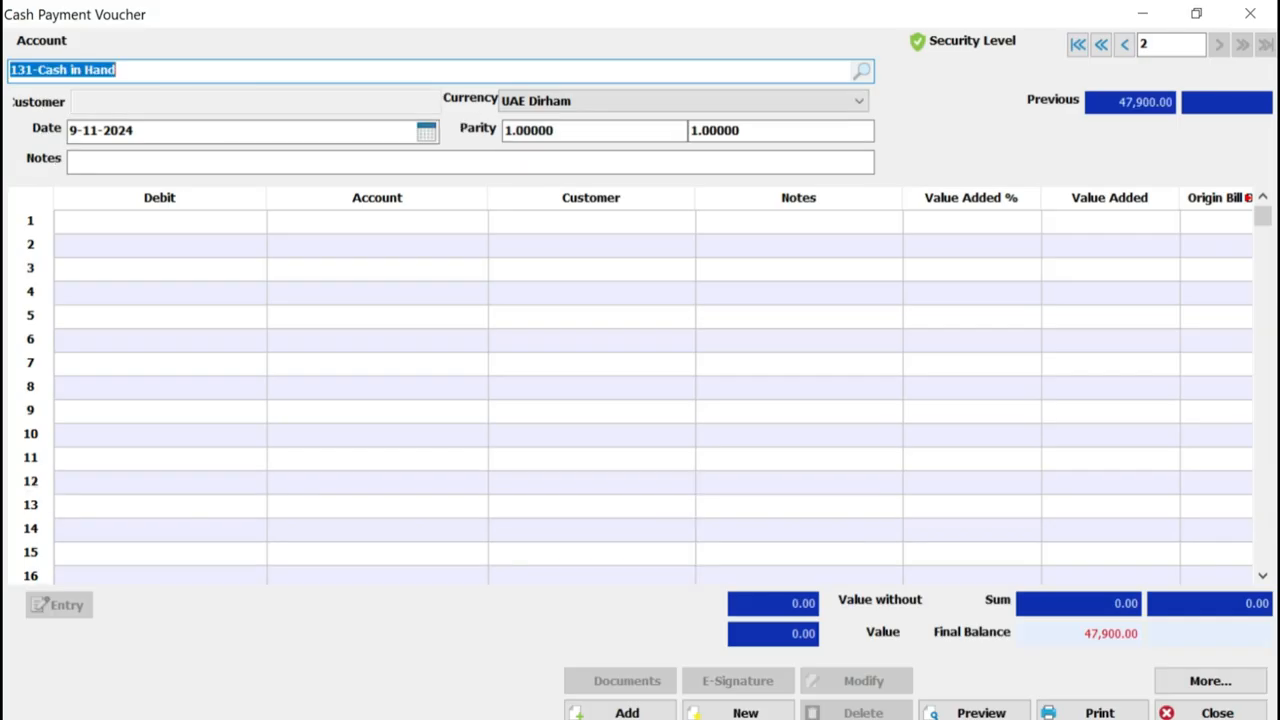
pyautogui.write('500')
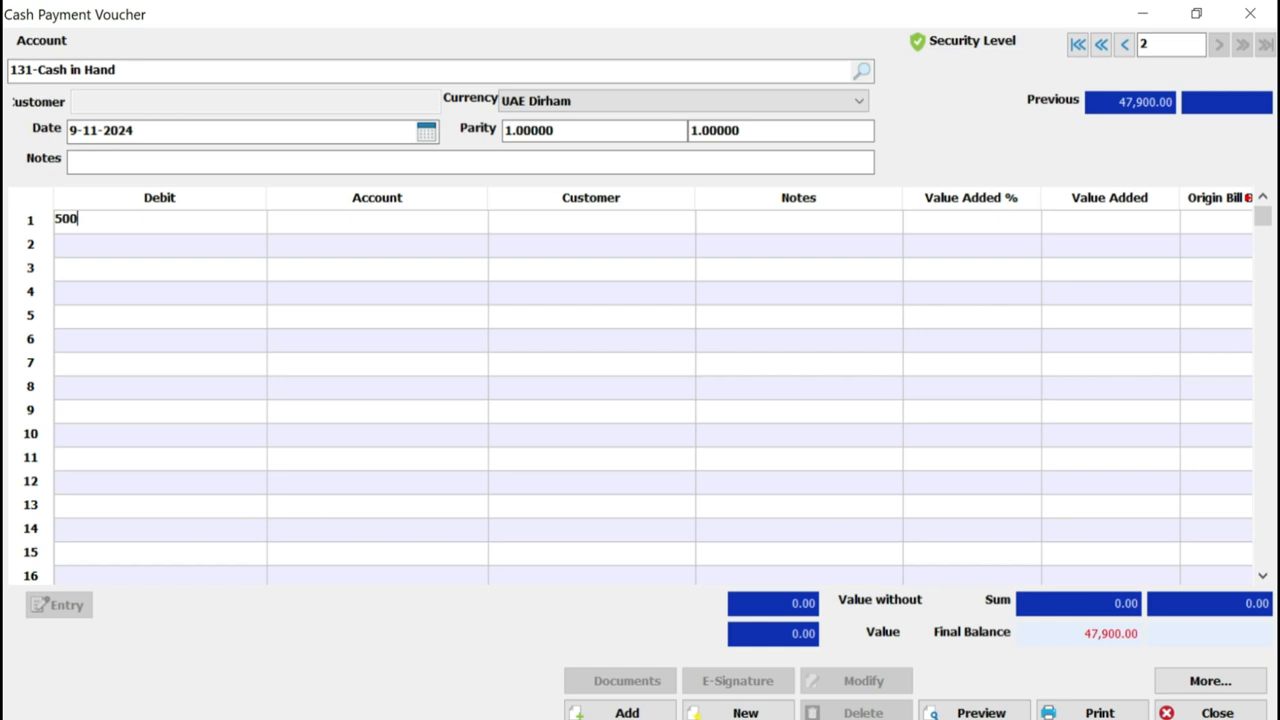
pyautogui.press('Tab')
pyautogui.write('sta')
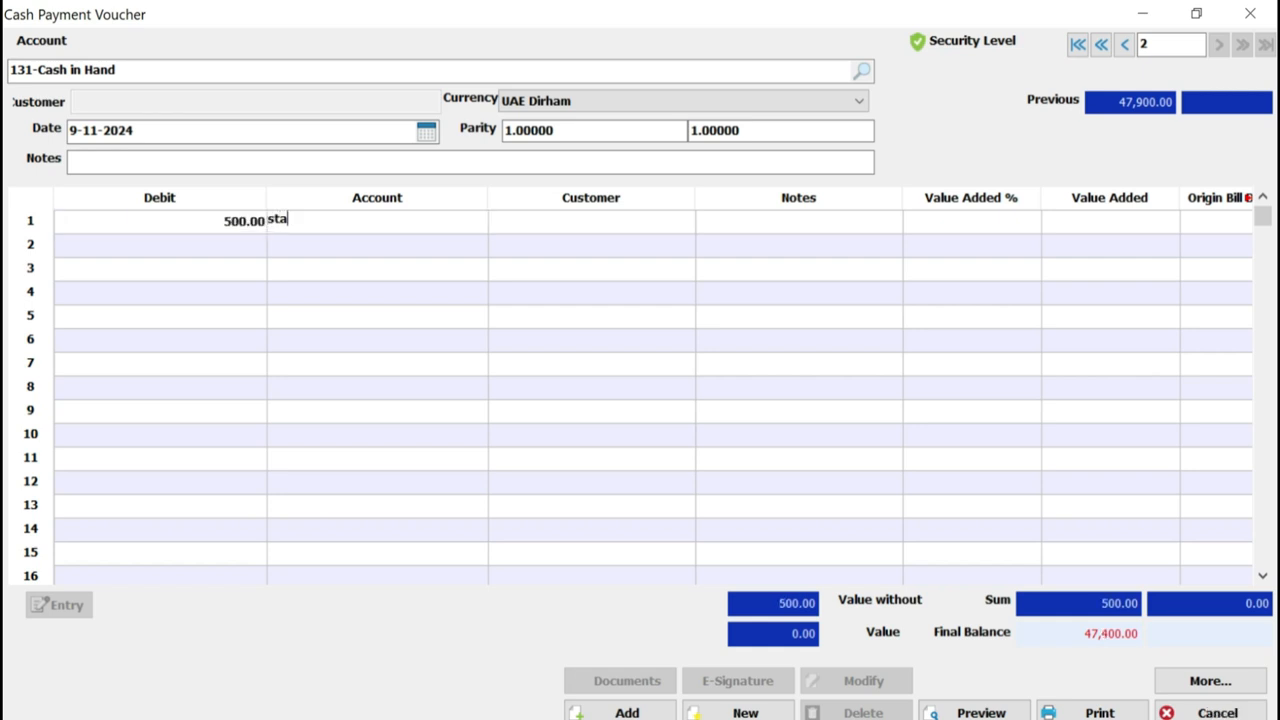
pyautogui.press('Return')
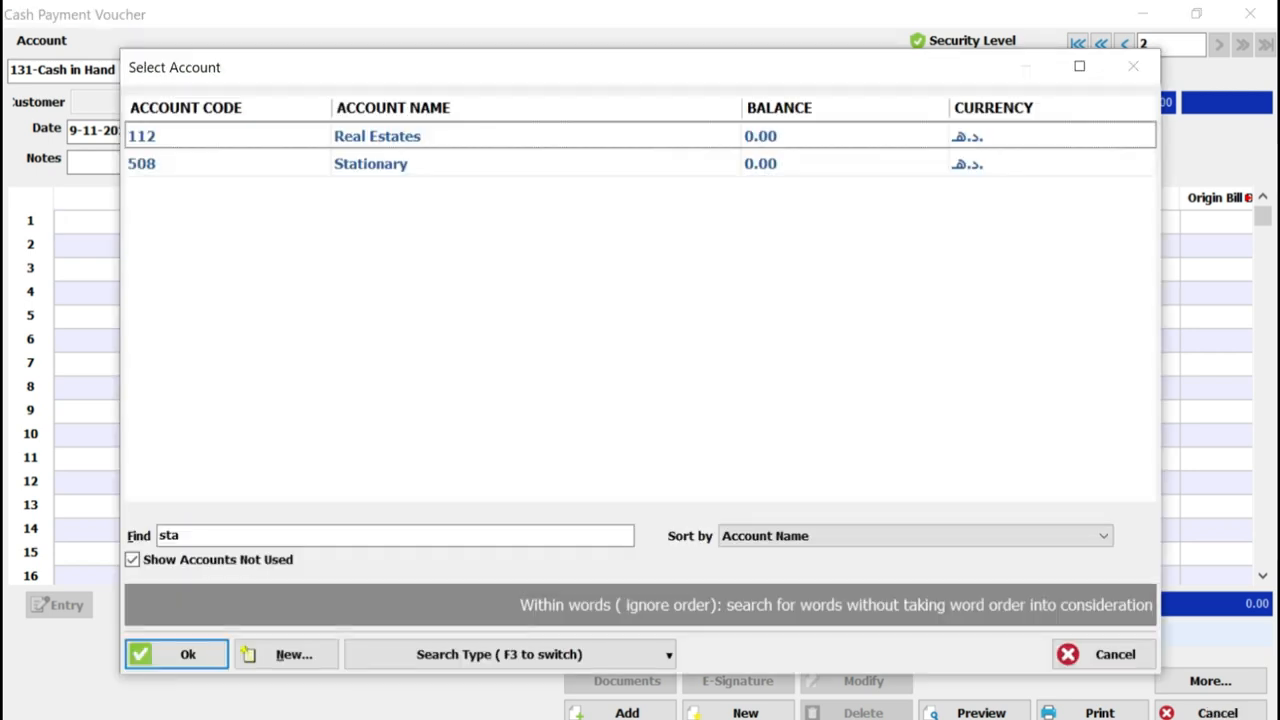
pyautogui.press('Down')
pyautogui.press('Return')
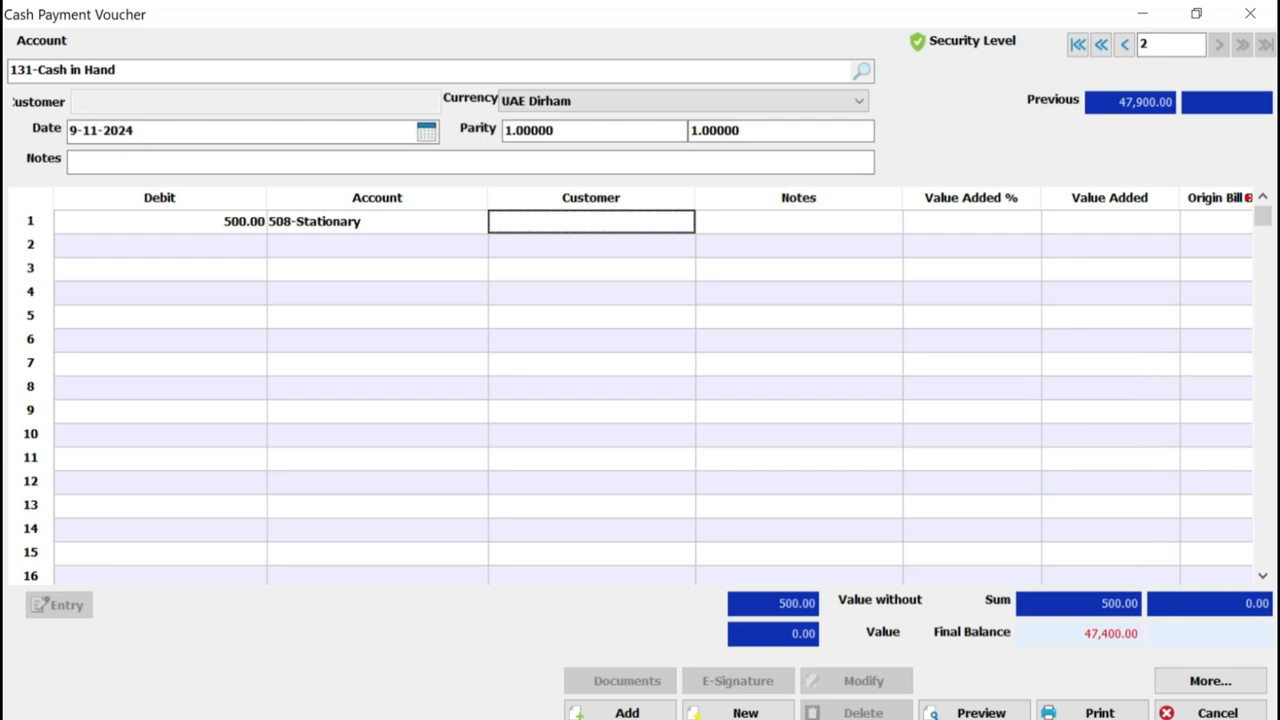
pyautogui.press('Tab')
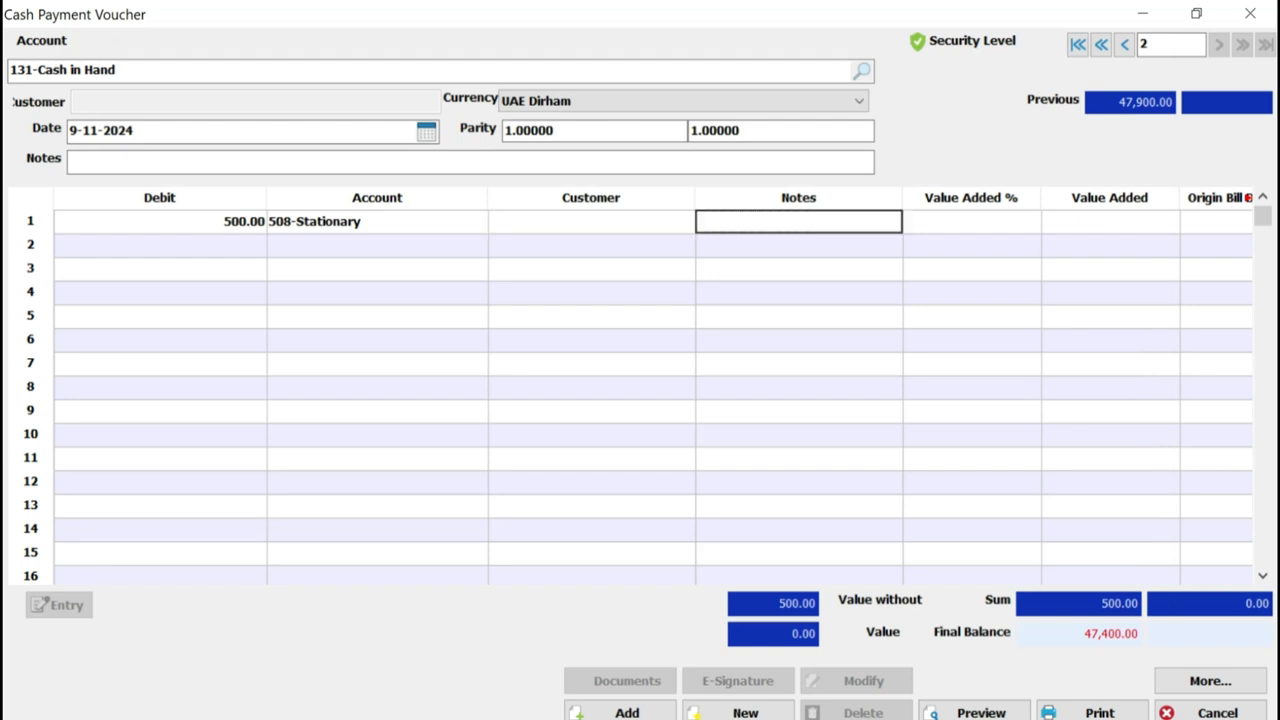
pyautogui.click(621, 712)
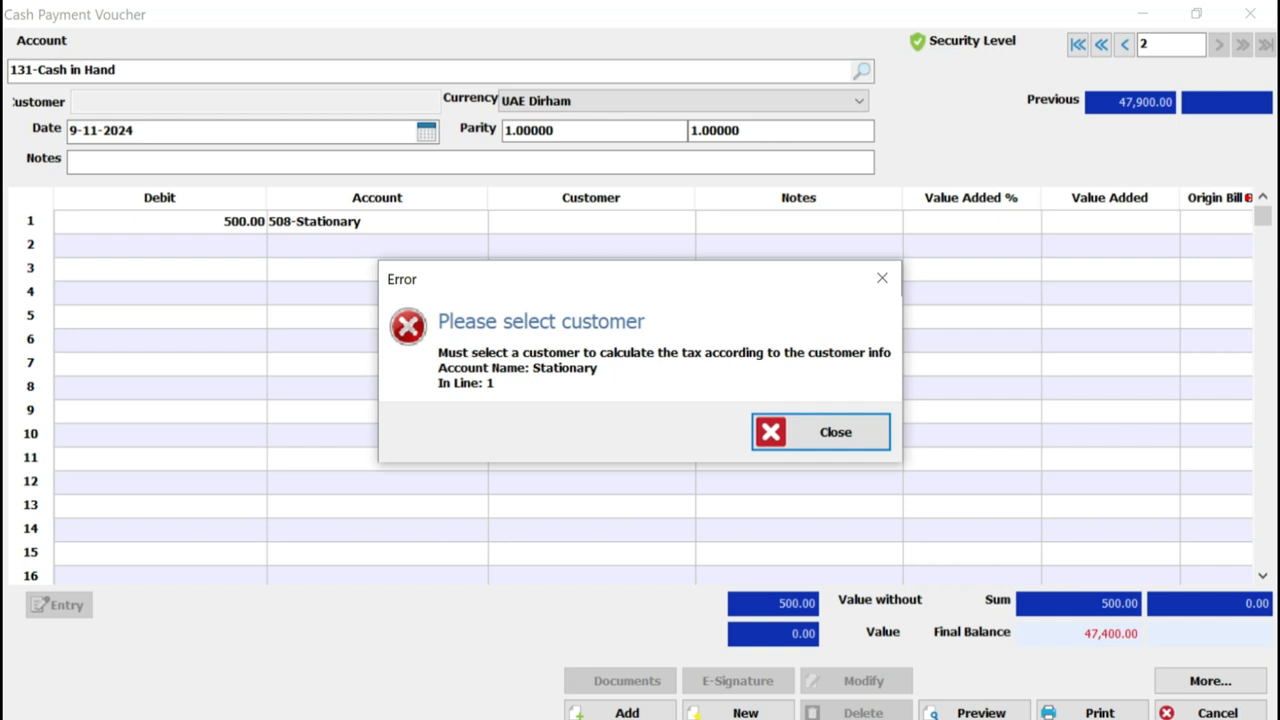
pyautogui.press('Return')
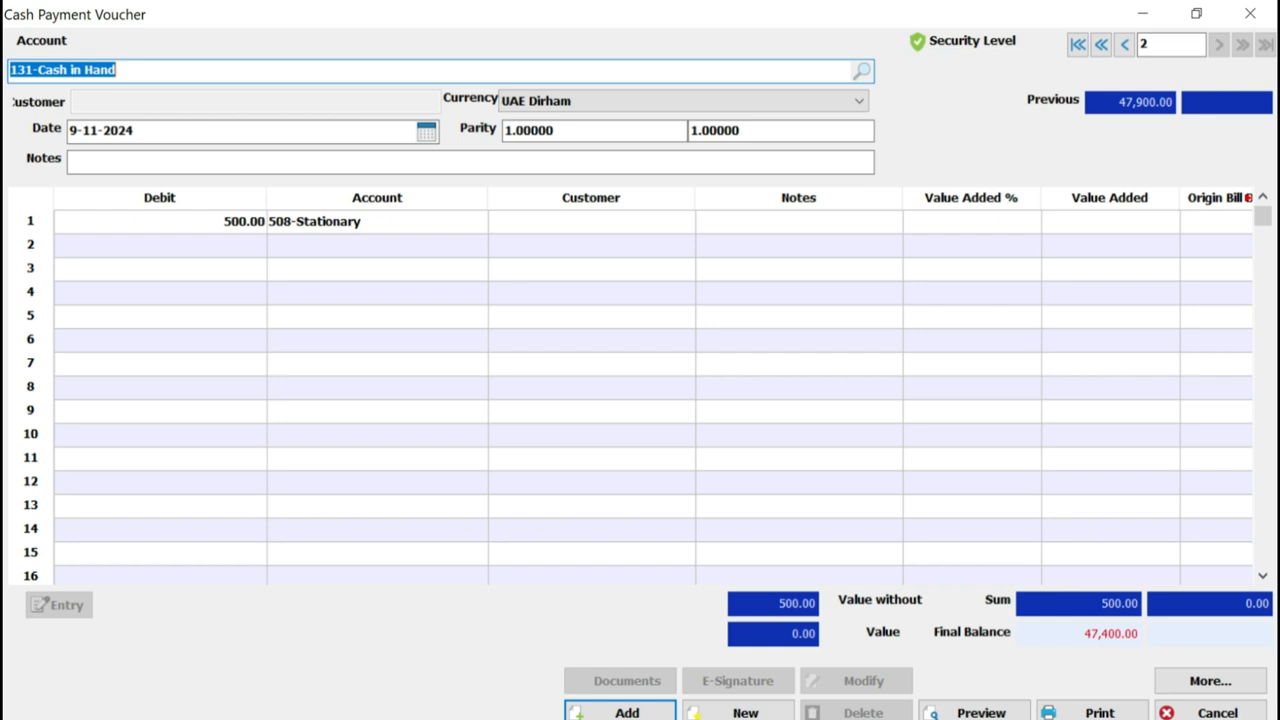
# Search for the customer "stationary supplier" from the Customer cell of the voucher's first row and maximize the selection window
pyautogui.click(591, 222)
pyautogui.click(377, 222)
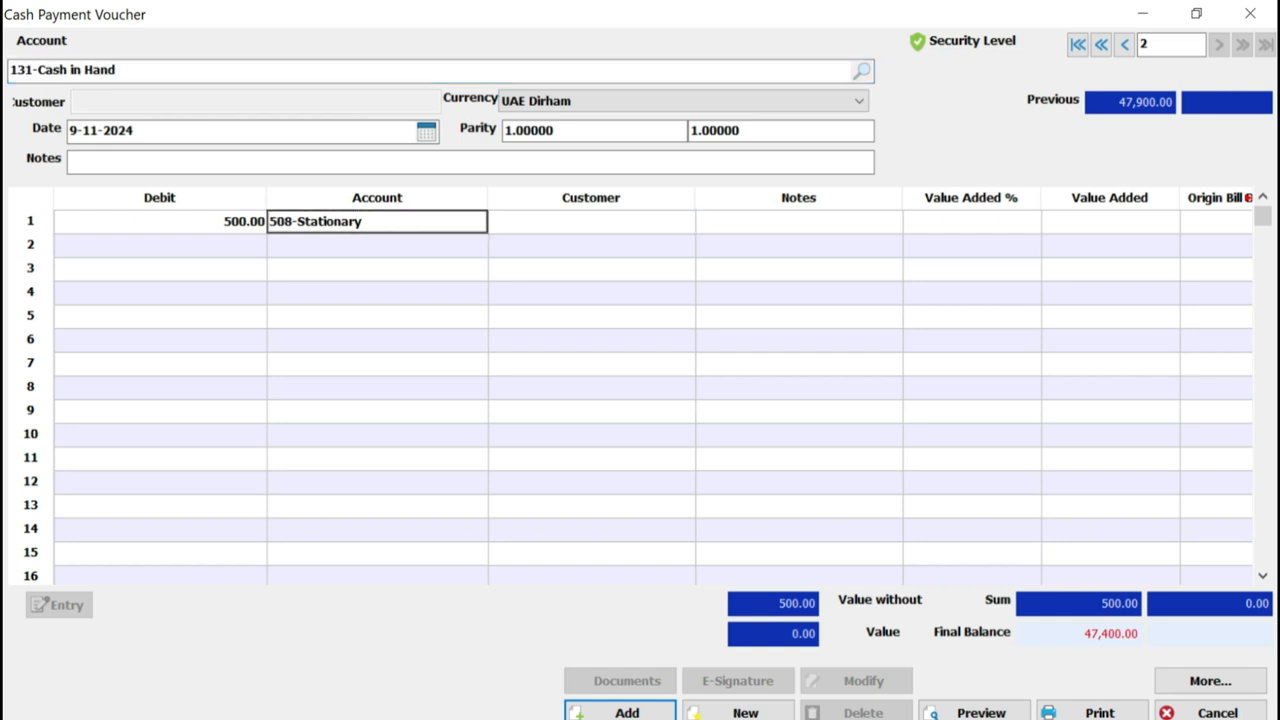
pyautogui.click(591, 222)
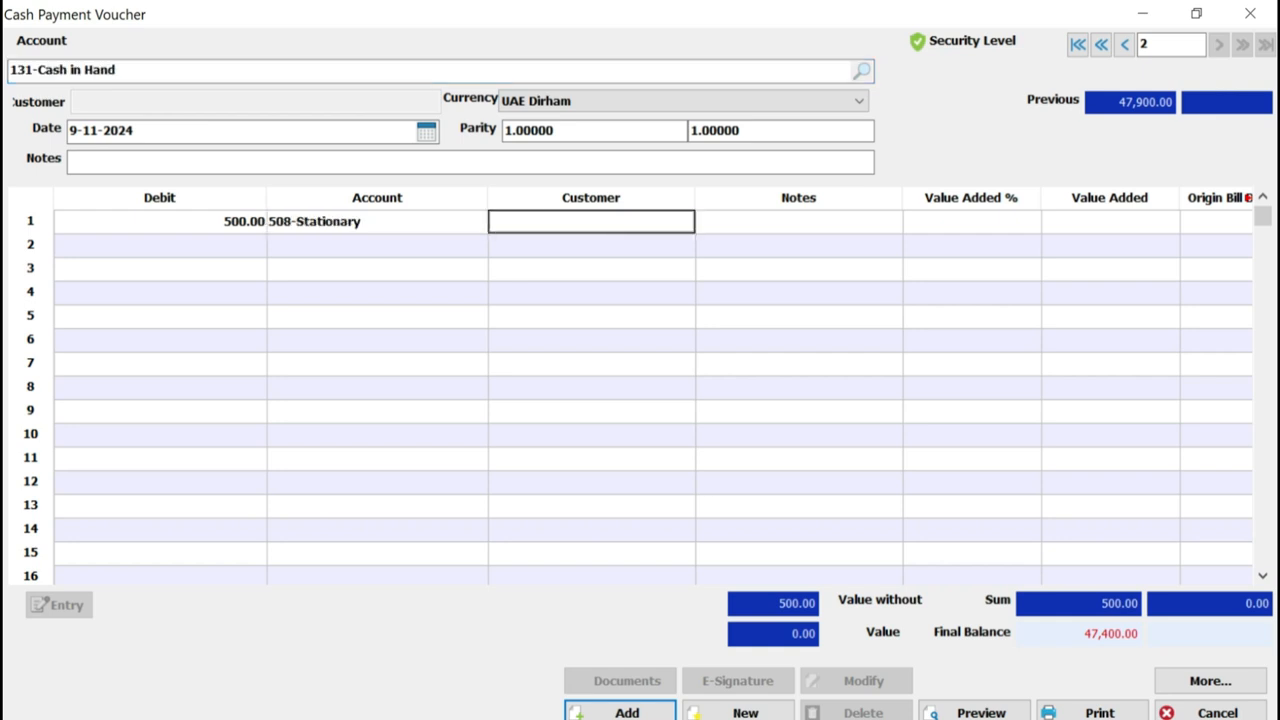
pyautogui.write('stationary ')
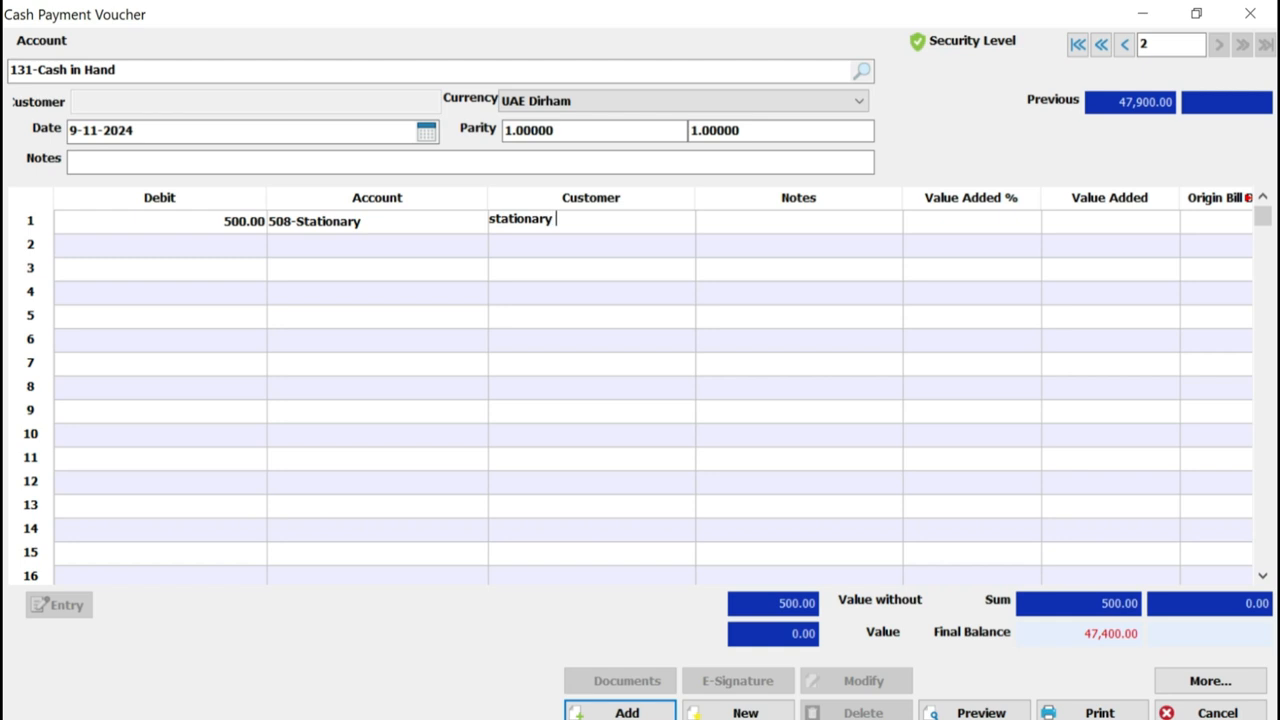
pyautogui.write('supplier')
pyautogui.press('Return')
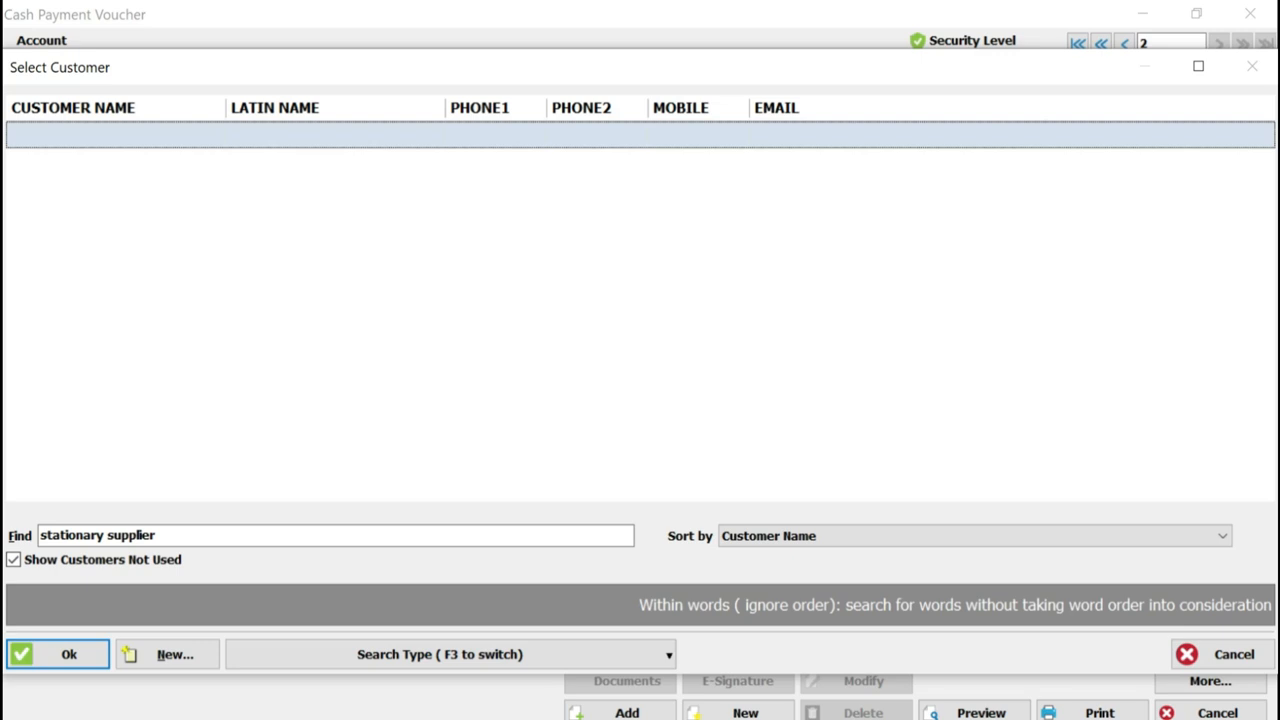
pyautogui.click(1198, 67)
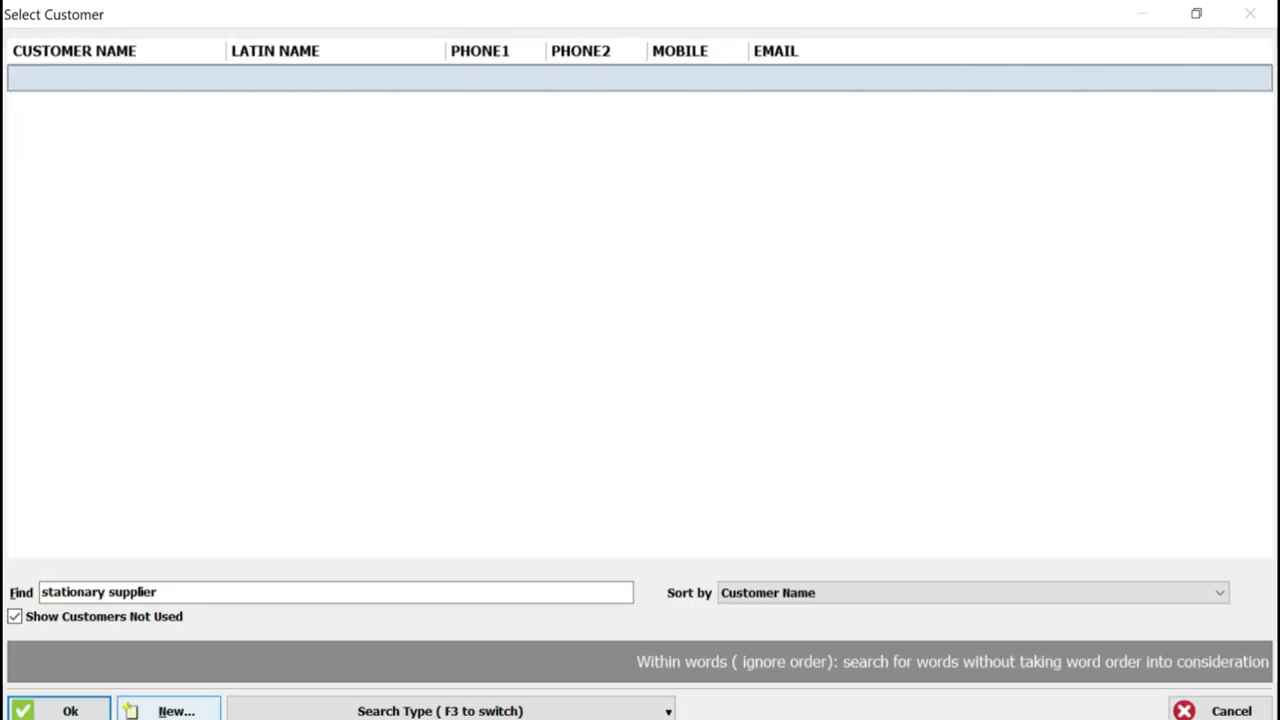
# Start a new customer/supplier card for "stationary supplier" and copy the name into the Latin Name field
pyautogui.click(169, 711)
pyautogui.moveTo(612, 85); pyautogui.dragTo(482, 85)
pyautogui.hotkey('ctrl', 'c')
pyautogui.click(500, 114)
pyautogui.hotkey('ctrl', 'v')
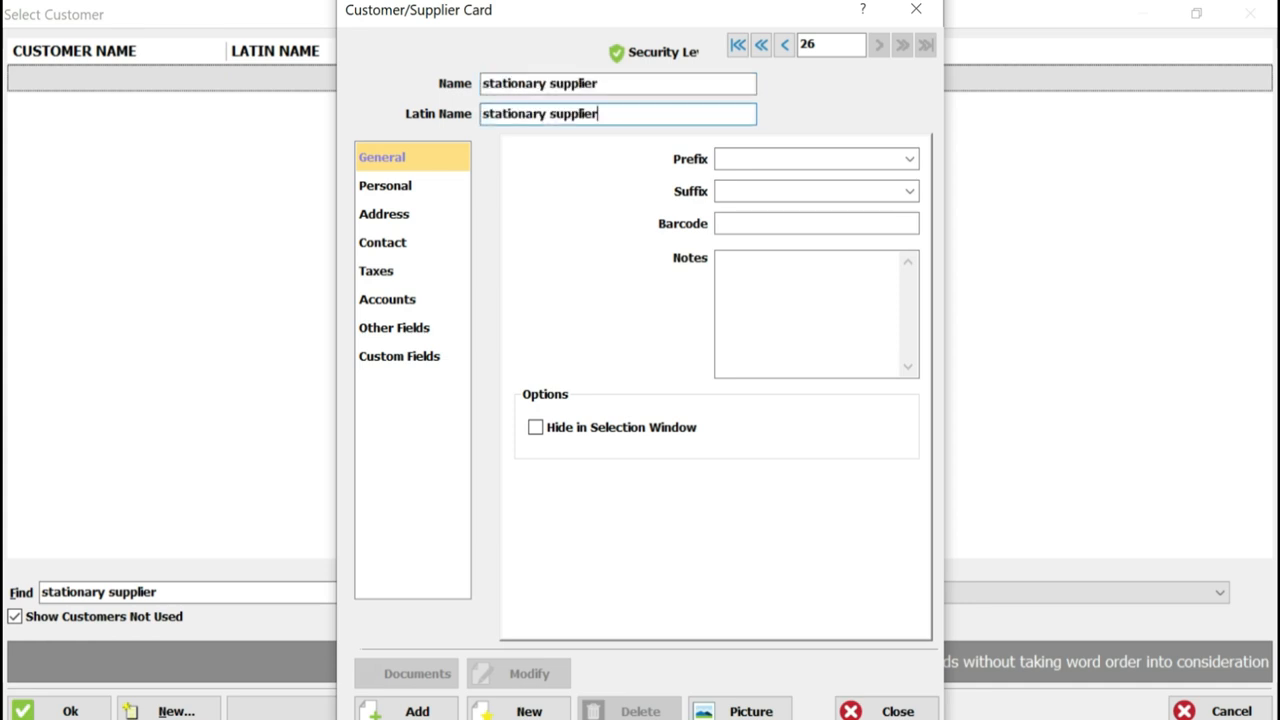
# Set the tax location of the supplier card to Kingdom of Saudia Arabia
pyautogui.click(386, 186)
pyautogui.press('Down')
pyautogui.press('Down')
pyautogui.press('Down')
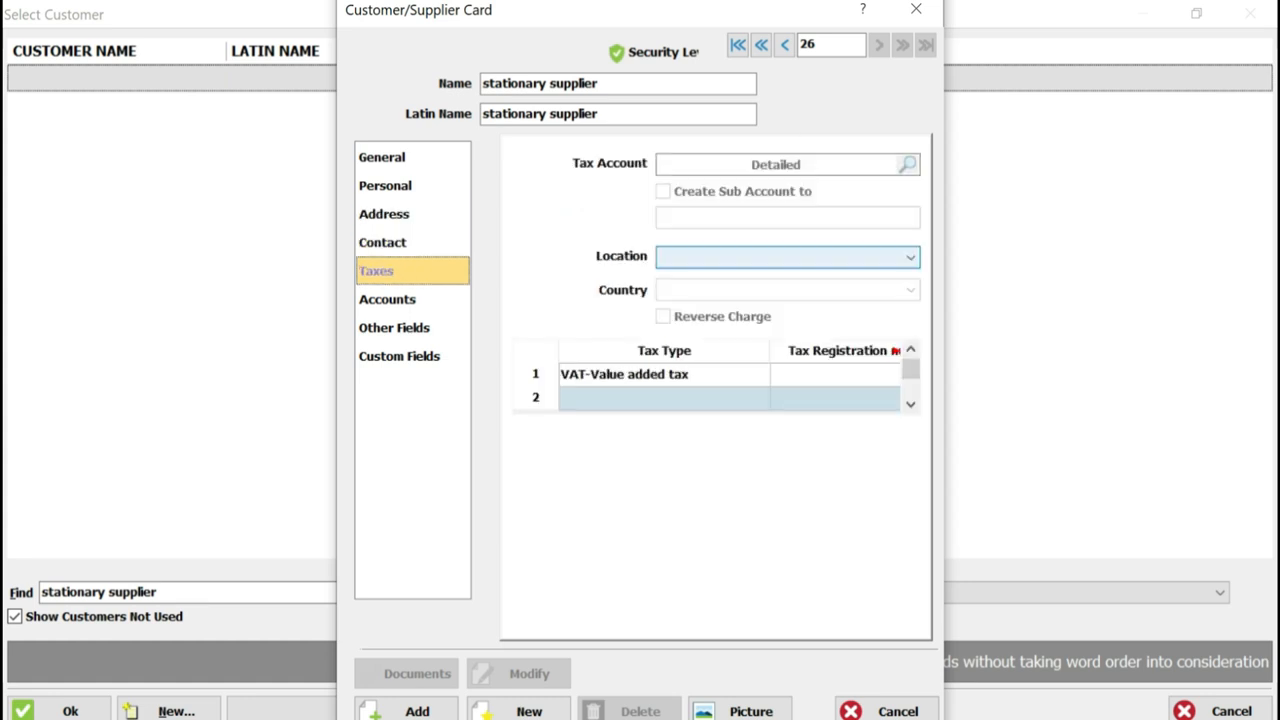
pyautogui.click(788, 257)
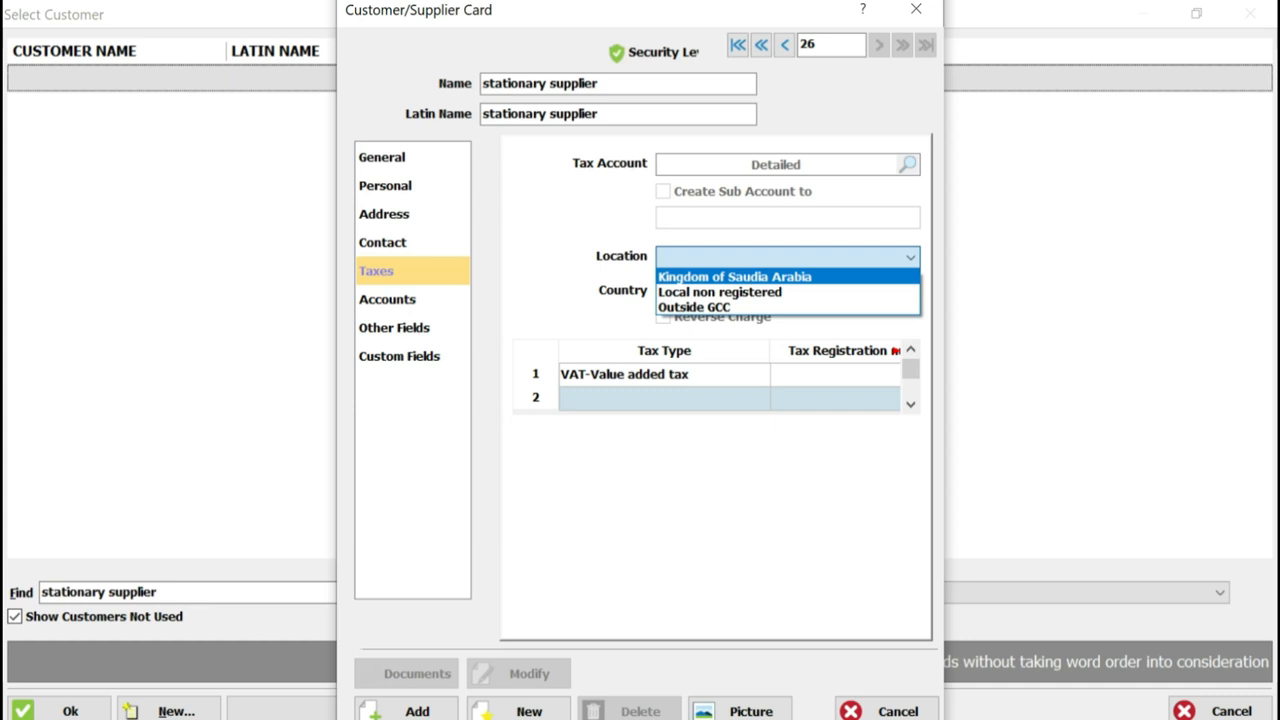
pyautogui.press('Return')
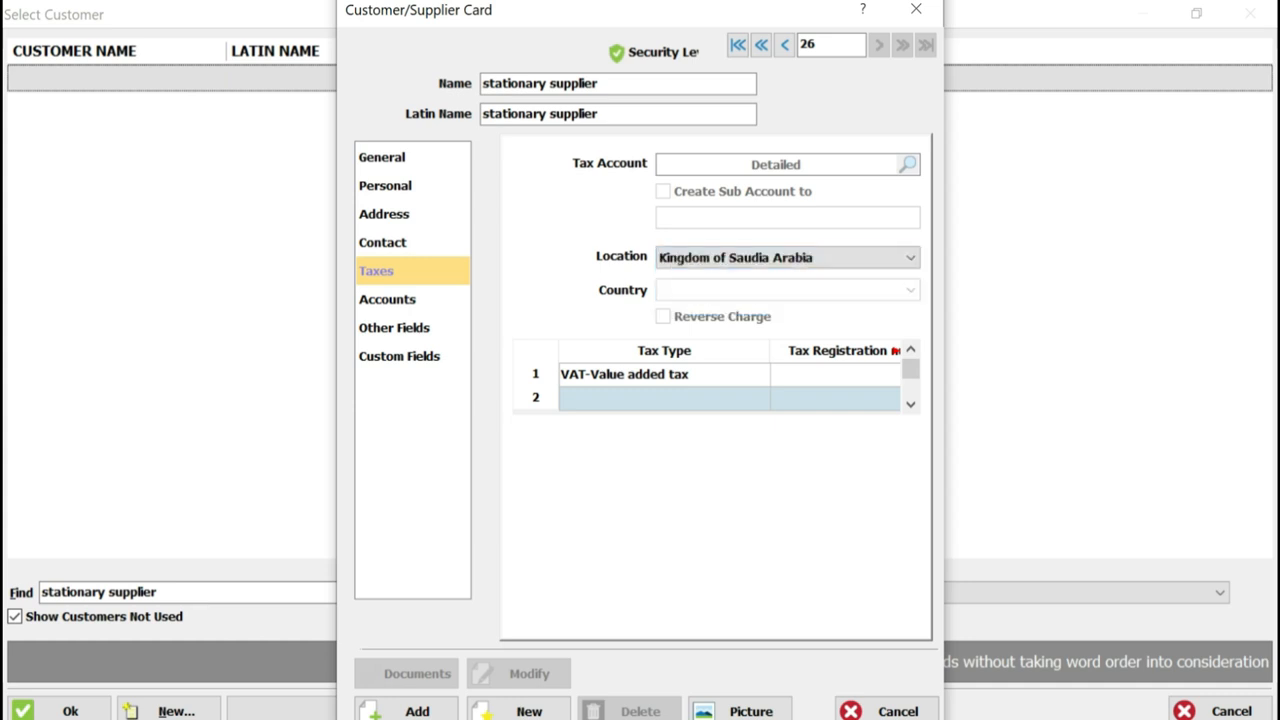
# Set the tax code of the supplier's VAT row to SR-Standard rated
pyautogui.click(835, 374)
pyautogui.click(825, 374)
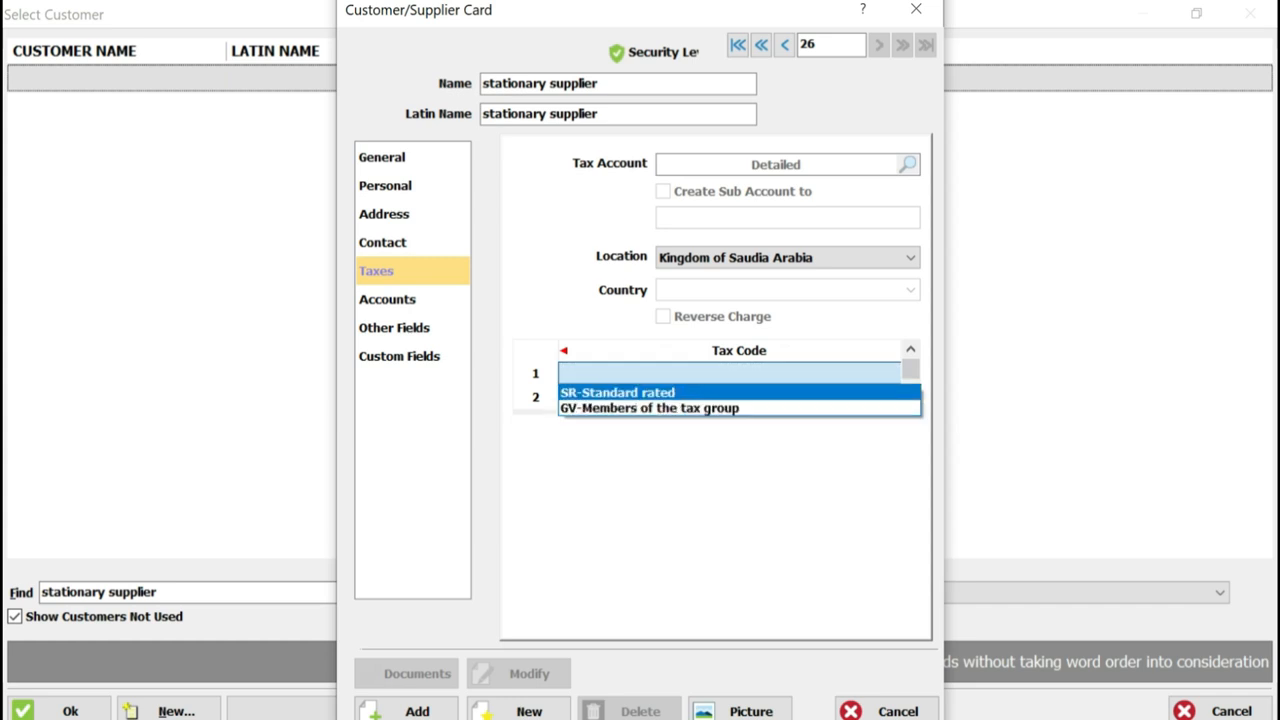
pyautogui.press('Return')
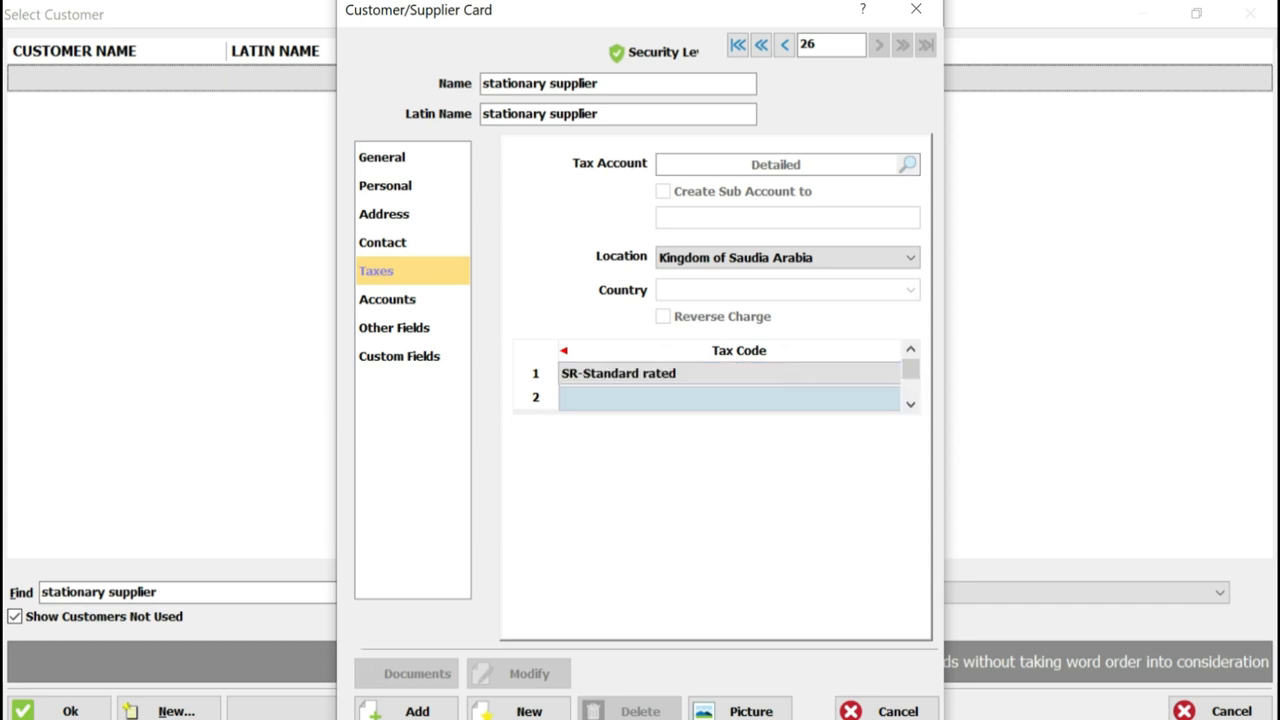
# Narrow the Tax Type and Tax Registration number columns and select the registration number cell of the VAT row
pyautogui.click(729, 398)
pyautogui.press('Left')
pyautogui.press('Left')
pyautogui.moveTo(769, 351); pyautogui.dragTo(630, 351)
pyautogui.moveTo(816, 351); pyautogui.dragTo(720, 351)
pyautogui.click(675, 375)
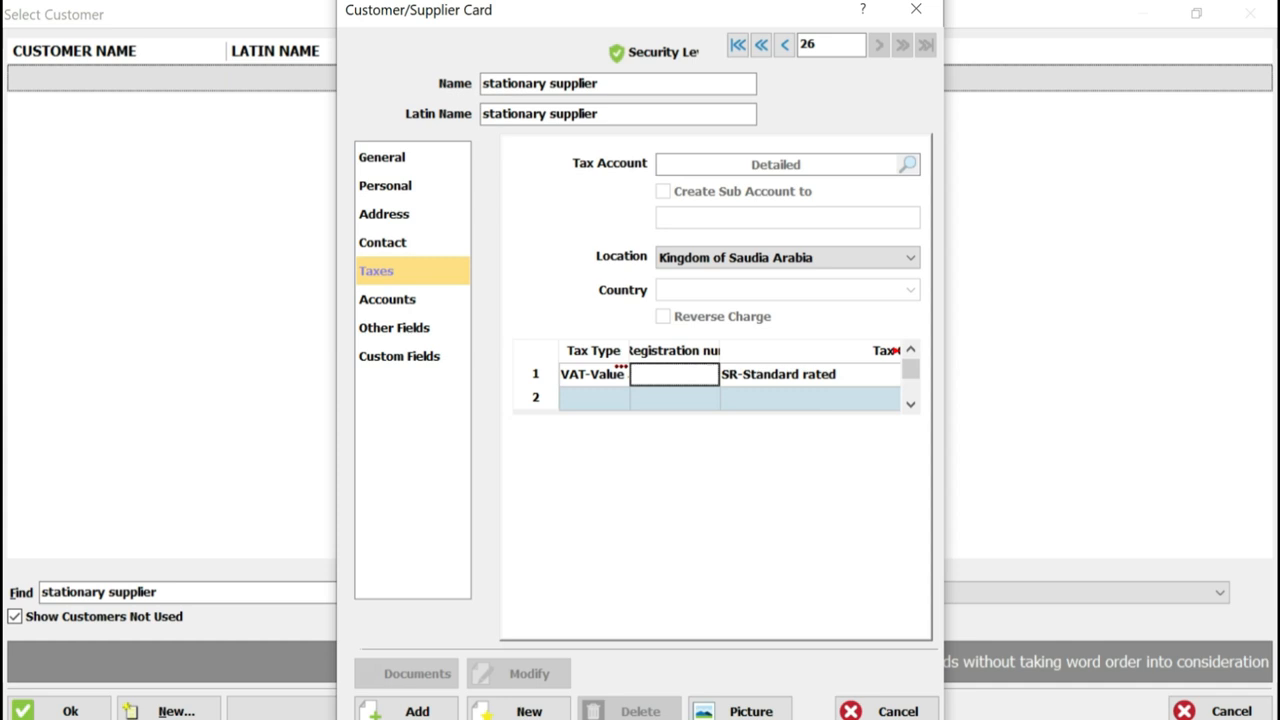
# Set the supplier's receivable account to be created as a sub account of 221-Vendors
pyautogui.click(388, 300)
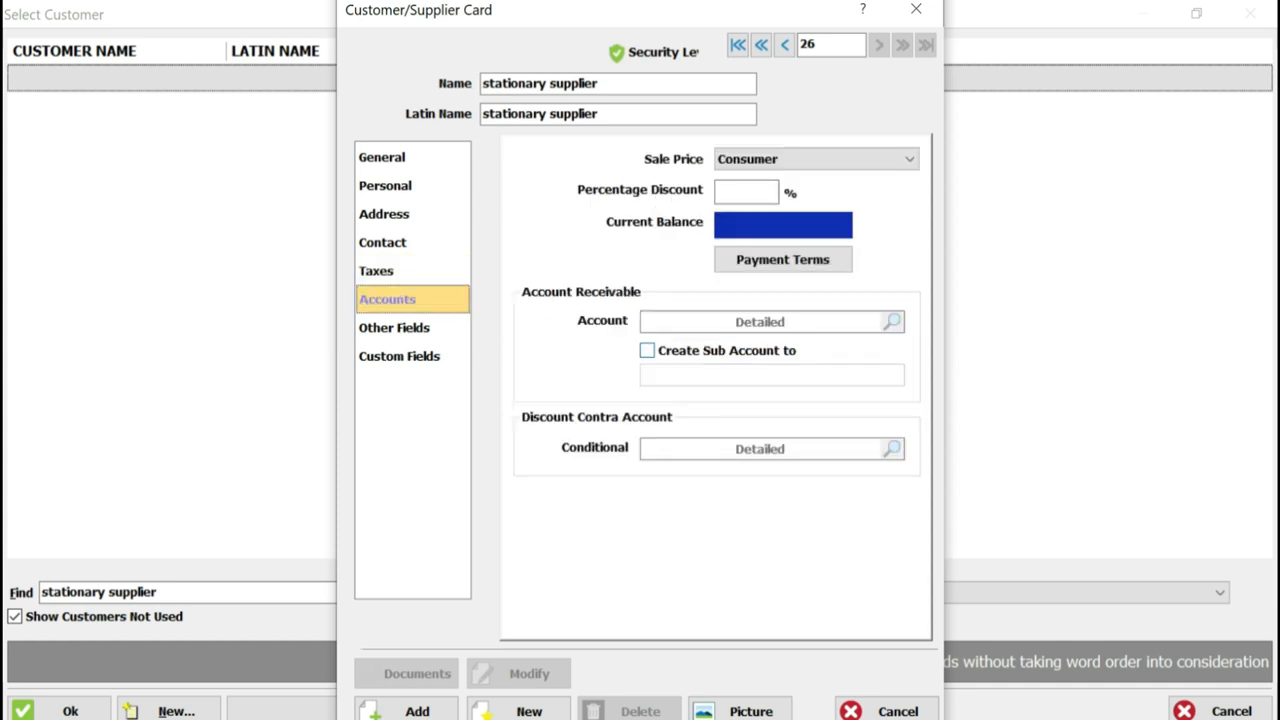
pyautogui.click(648, 351)
pyautogui.click(760, 375)
pyautogui.write('vend')
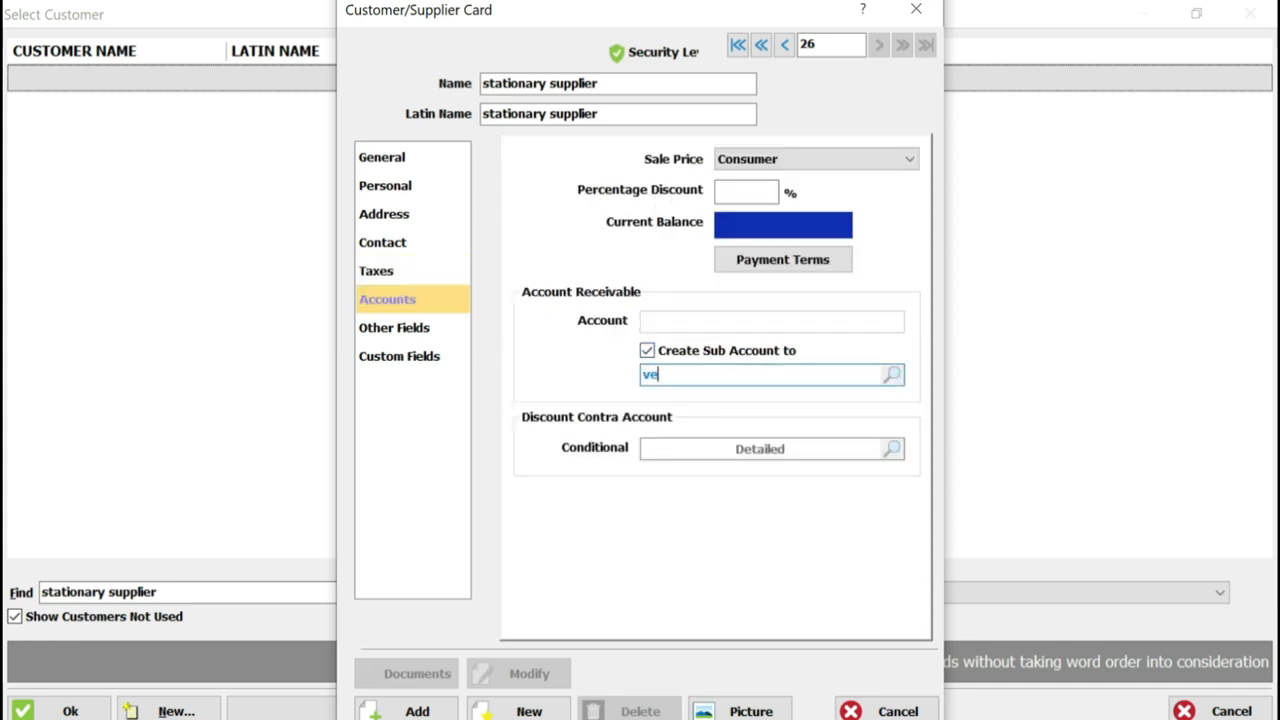
pyautogui.press('Return')
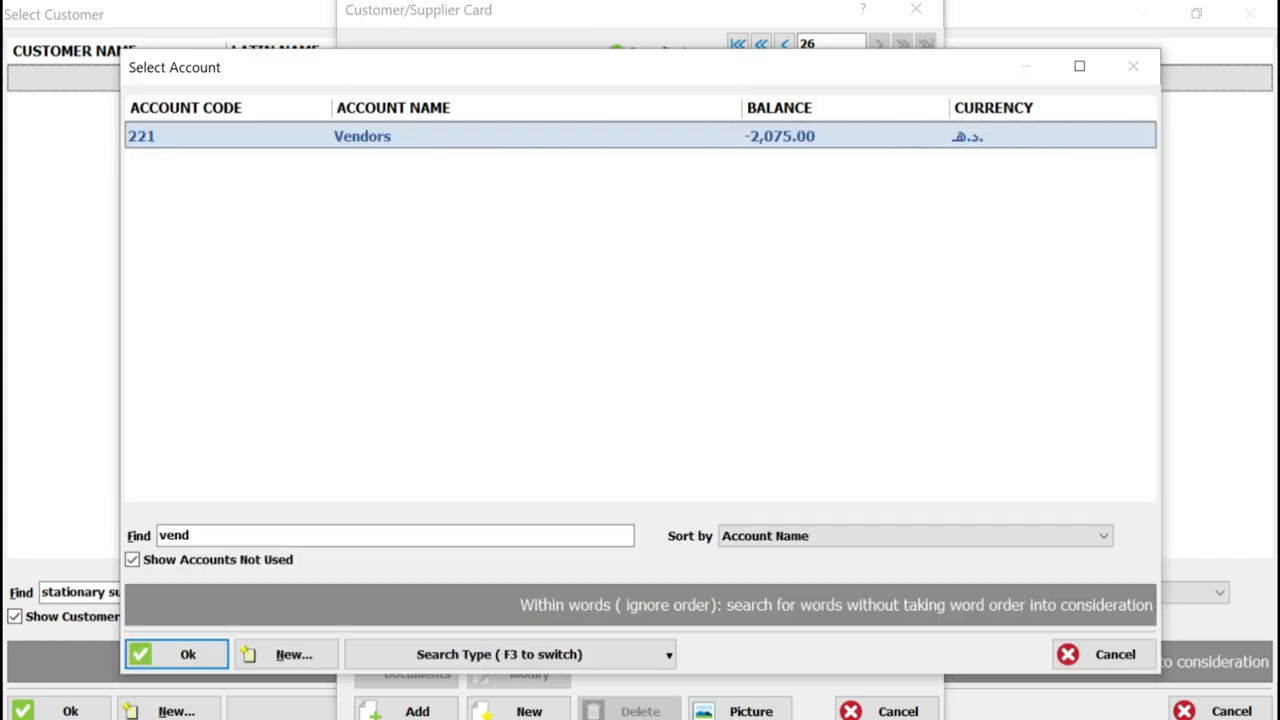
pyautogui.press('Return')
# Rename the supplier "stationary supplier with vat" in both the Name and Latin Name fields and save the card
pyautogui.click(602, 84)
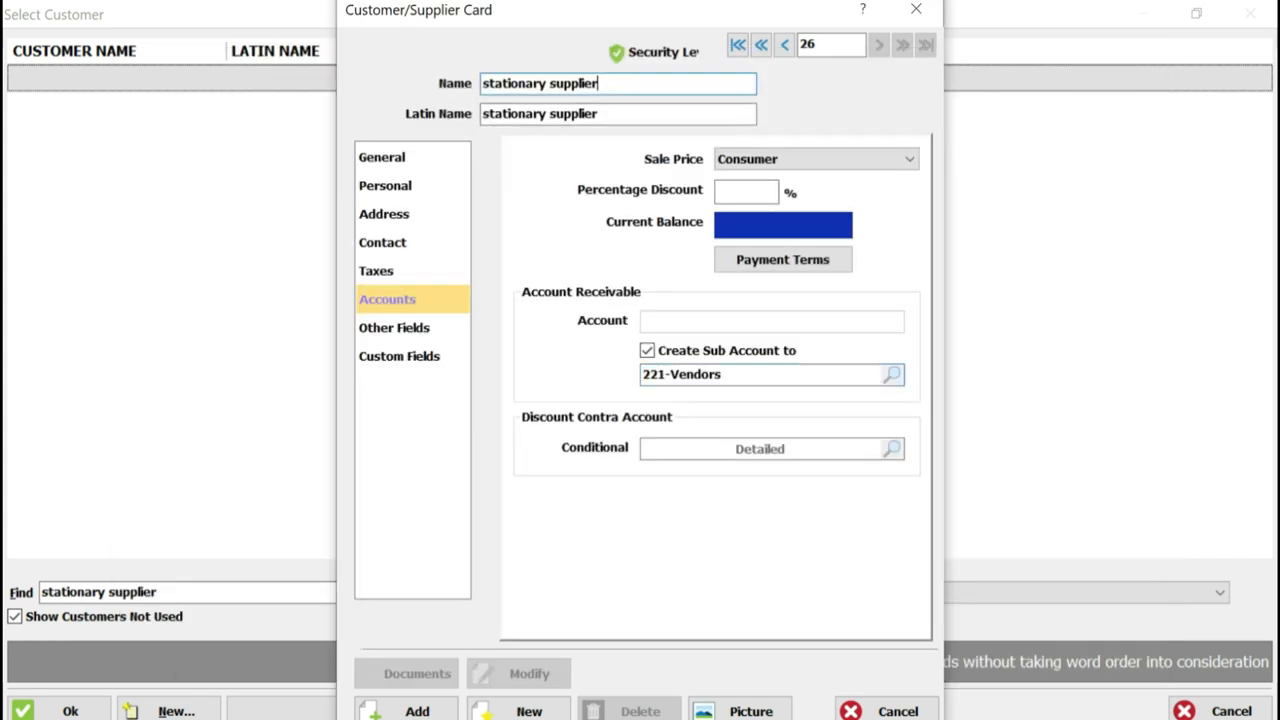
pyautogui.write('with vat')
pyautogui.hotkey('ctrl', 'shift', 'Left')
pyautogui.hotkey('ctrl', 'shift', 'Left')
pyautogui.hotkey('ctrl', 'shift', 'Left')
pyautogui.hotkey('ctrl', 'shift', 'Left')
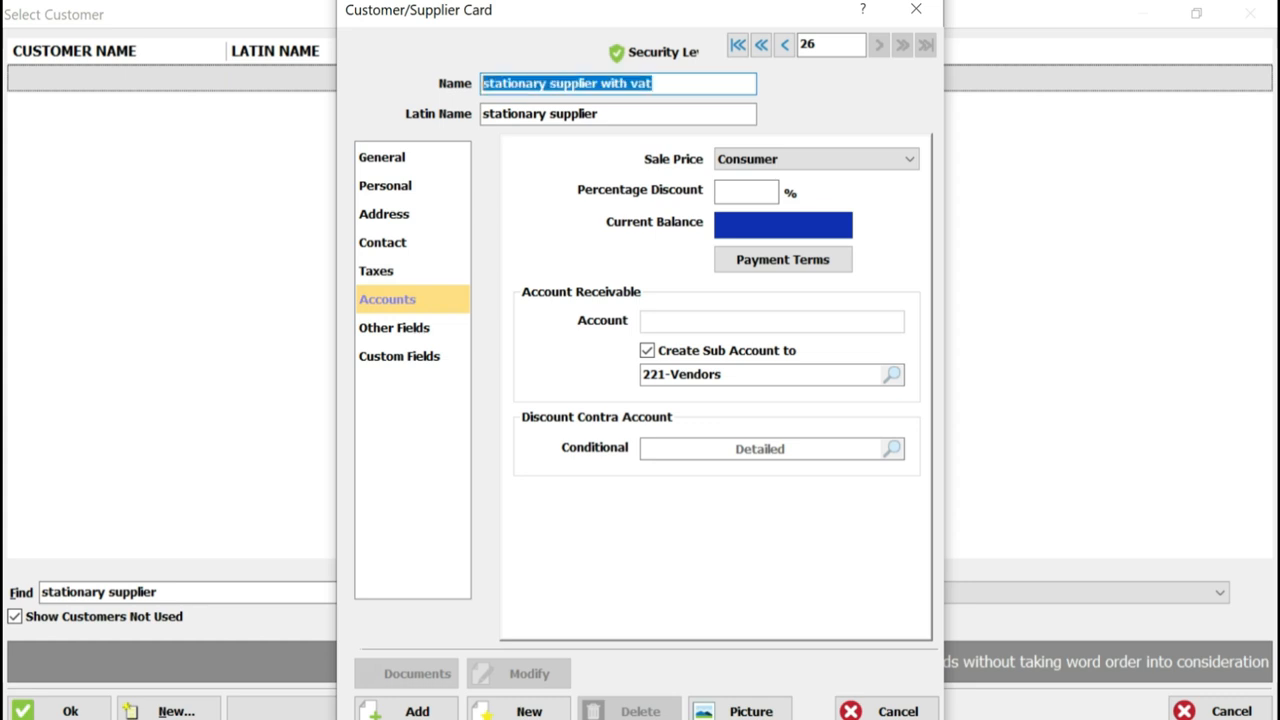
pyautogui.hotkey('ctrl', 'c')
pyautogui.press('Tab')
pyautogui.hotkey('ctrl', 'v')
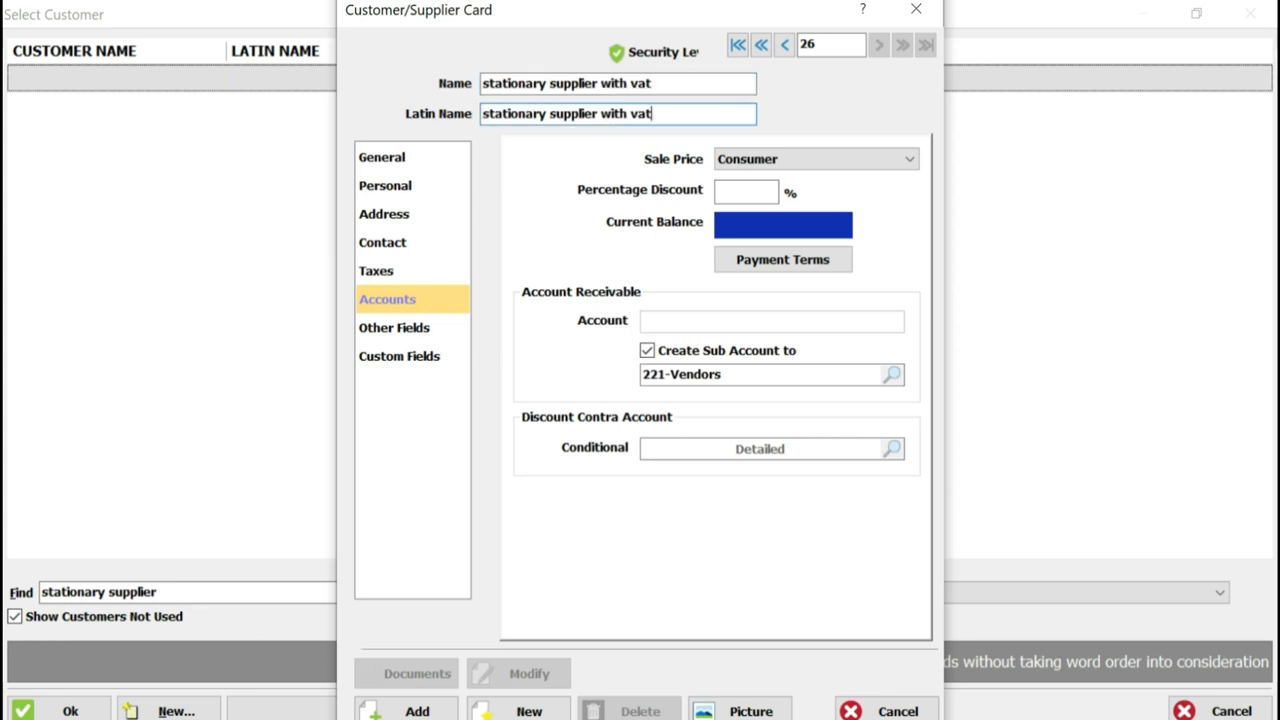
pyautogui.click(417, 711)
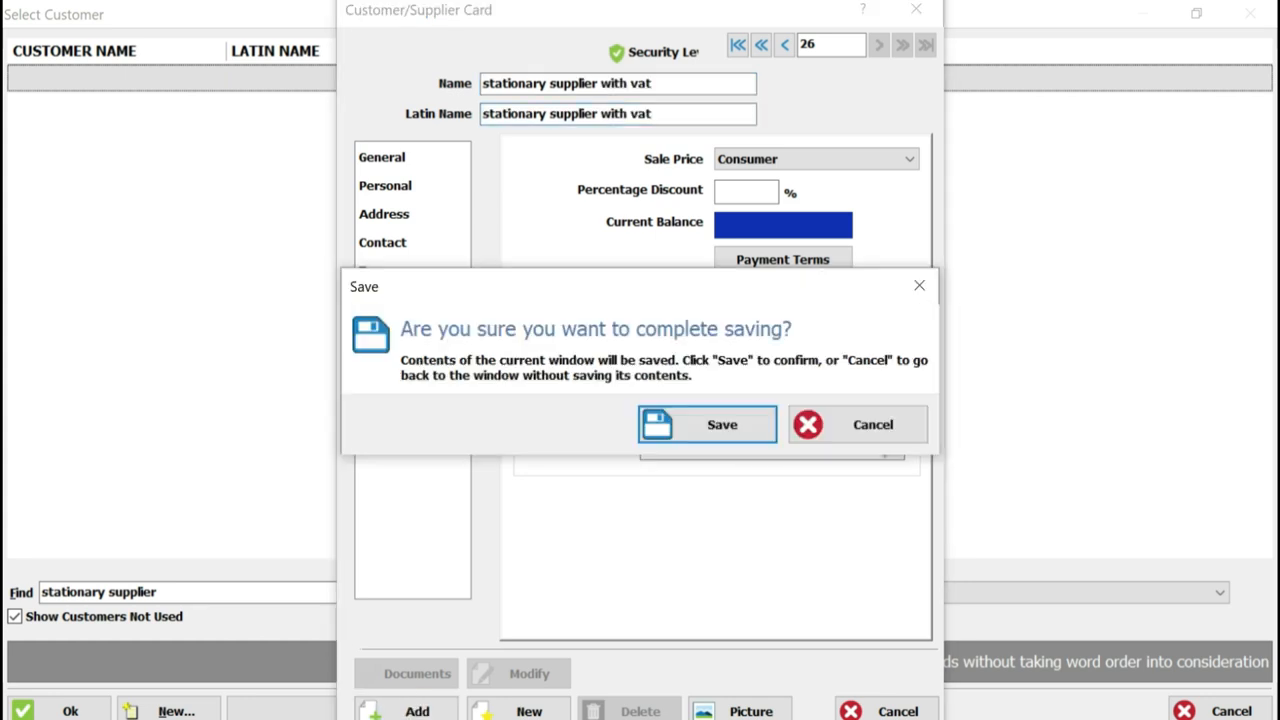
pyautogui.click(708, 424)
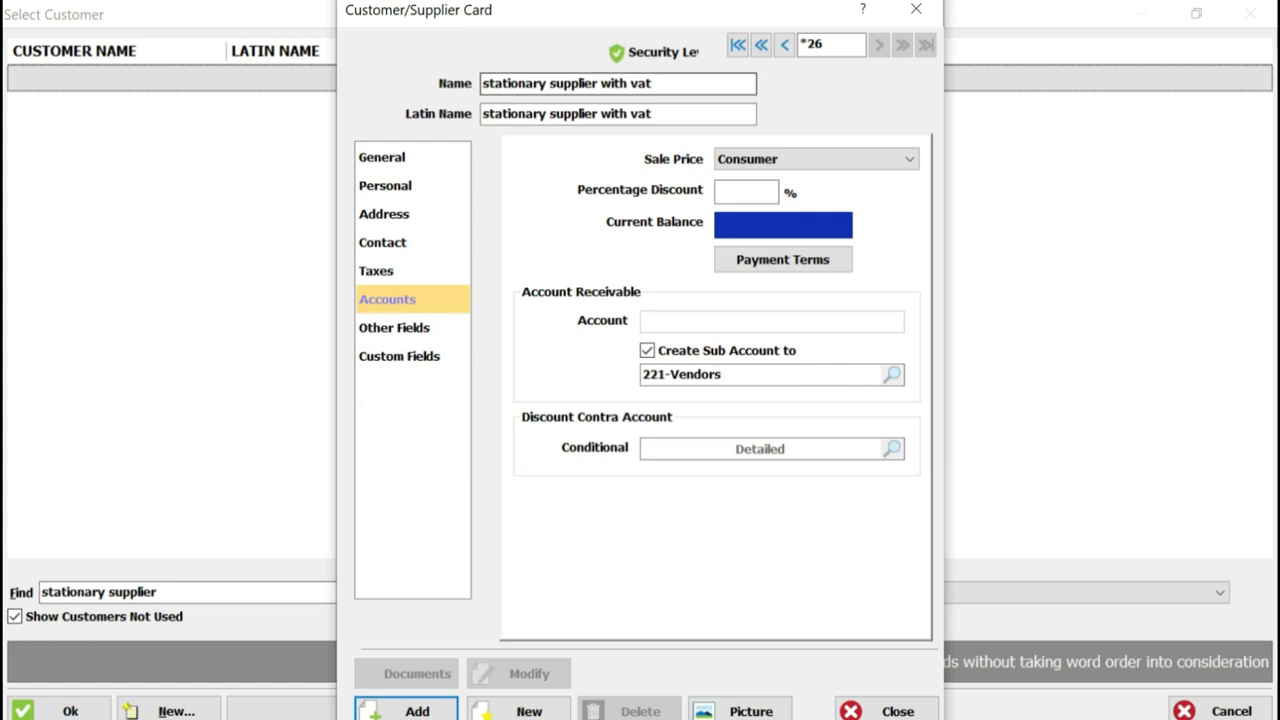
# Change both the Name and Latin Name to "stationary supplier with out vat" for a second supplier card
pyautogui.click(631, 83)
pyautogui.write('out')
pyautogui.press('End')
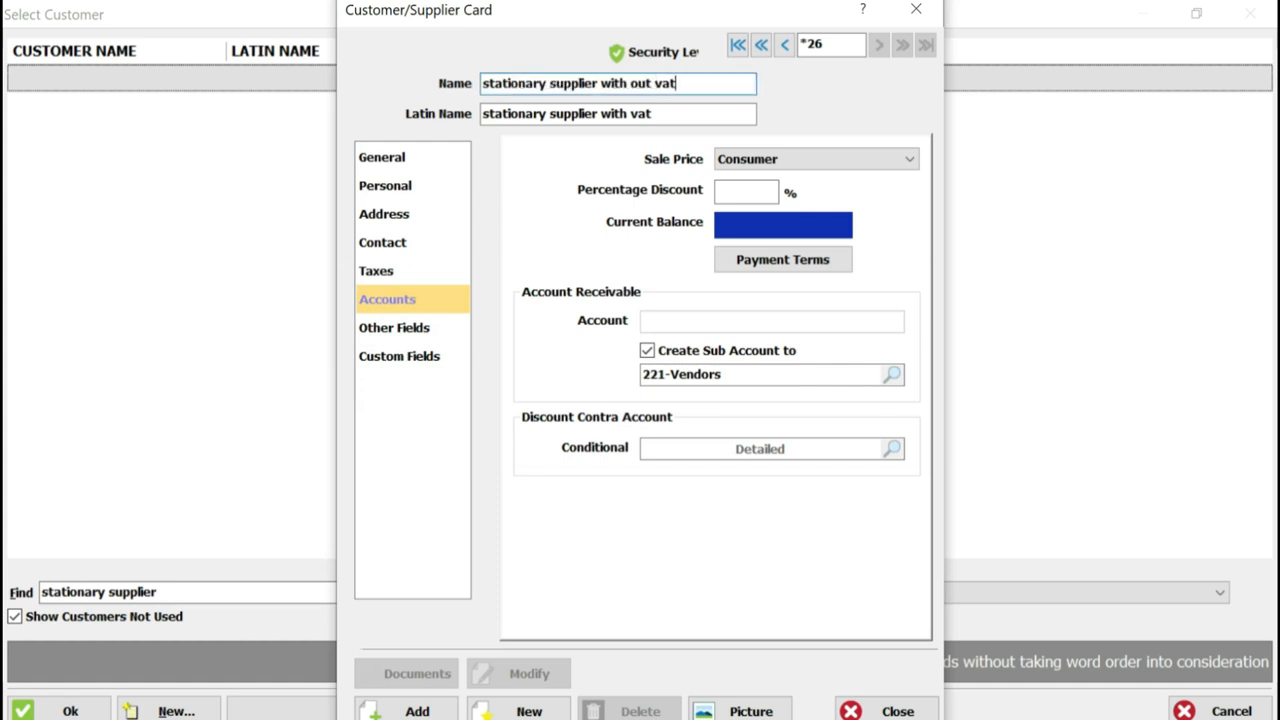
pyautogui.hotkey('ctrl', 'shift', 'Left')
pyautogui.hotkey('ctrl', 'shift', 'Left')
pyautogui.hotkey('ctrl', 'shift', 'Left')
pyautogui.hotkey('ctrl', 'shift', 'Left')
pyautogui.hotkey('ctrl', 'shift', 'Left')
pyautogui.hotkey('ctrl', 'c')
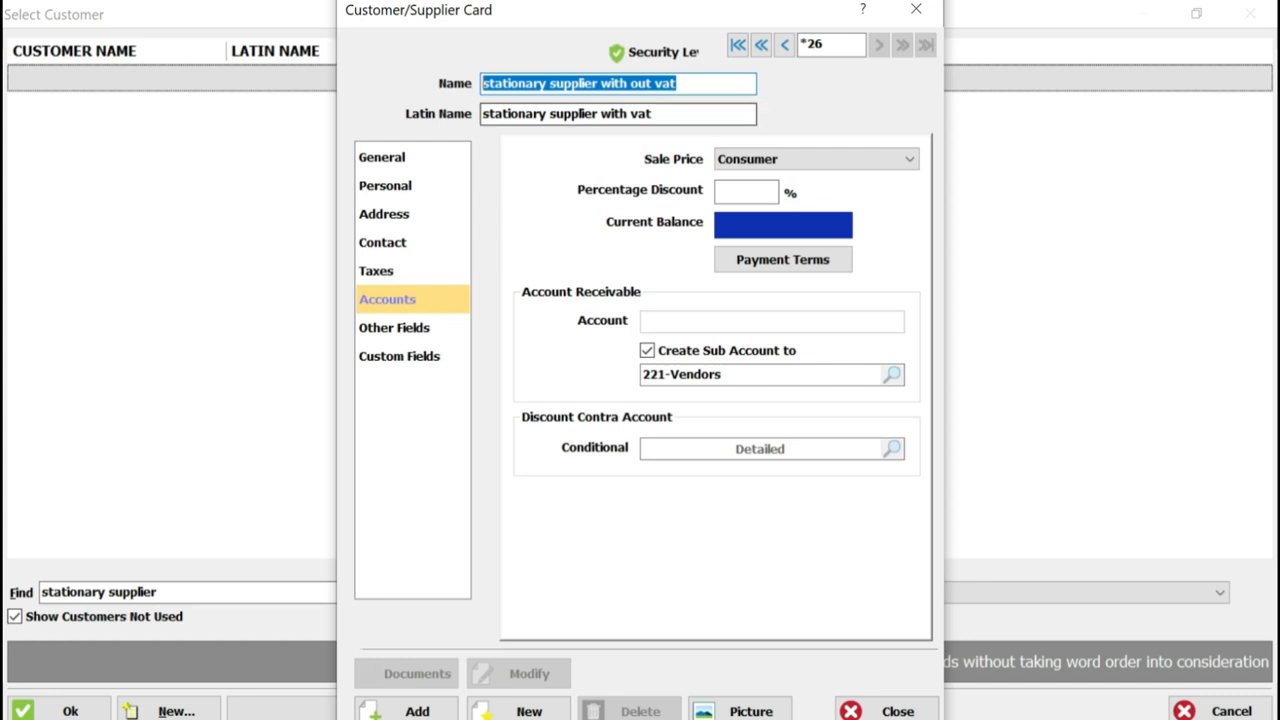
pyautogui.press('Tab')
pyautogui.hotkey('ctrl', 'v')
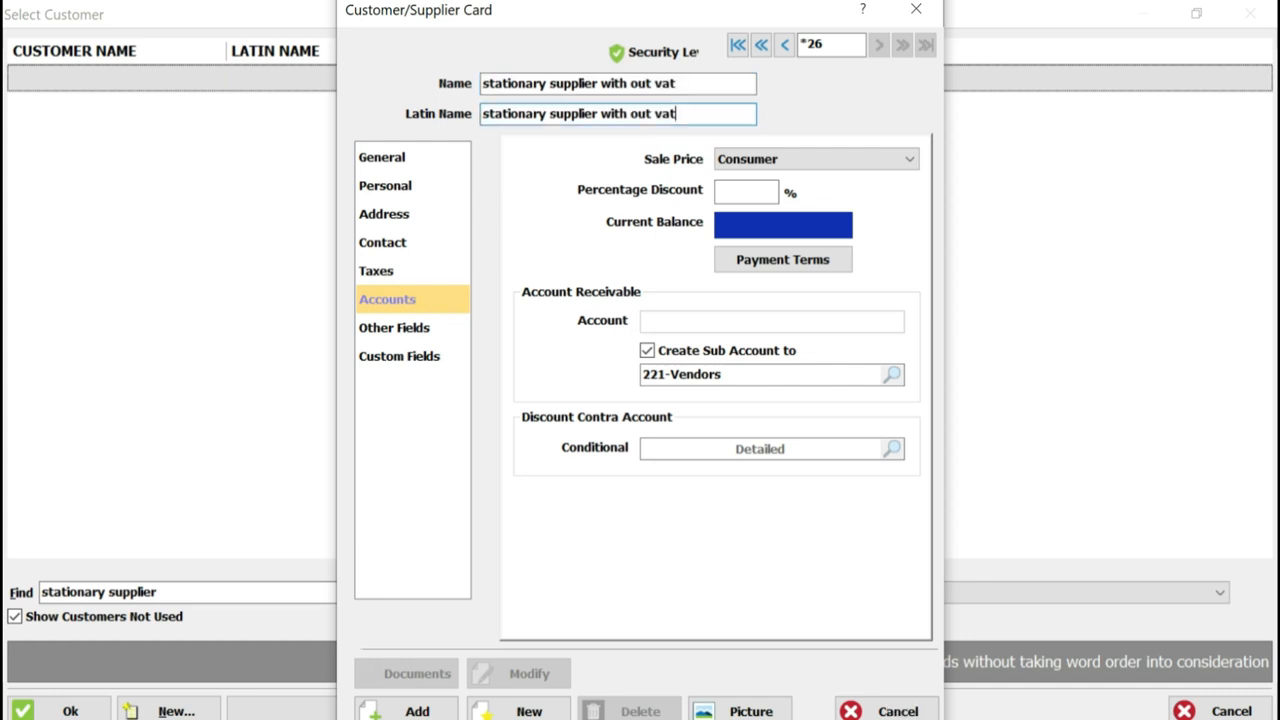
# Set the second supplier's tax location to Local non registered and its VAT tax code to NA-Not Assignment
pyautogui.click(412, 271)
pyautogui.click(788, 257)
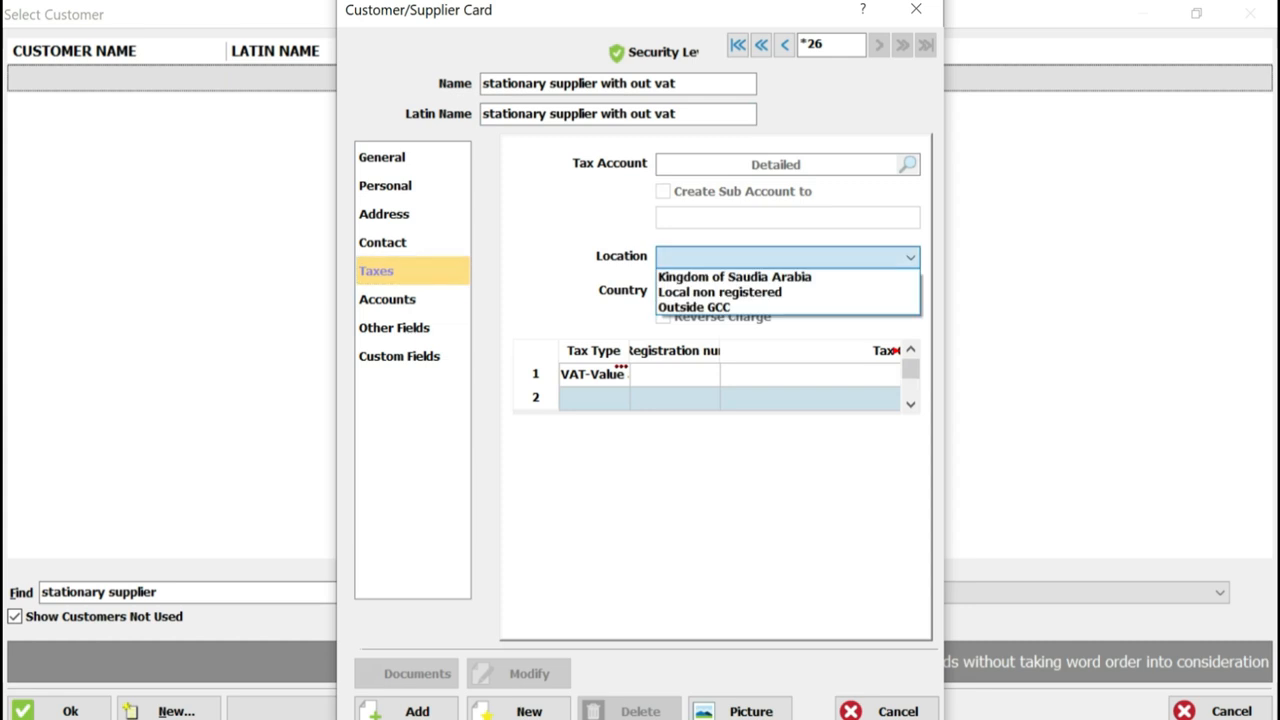
pyautogui.click(720, 292)
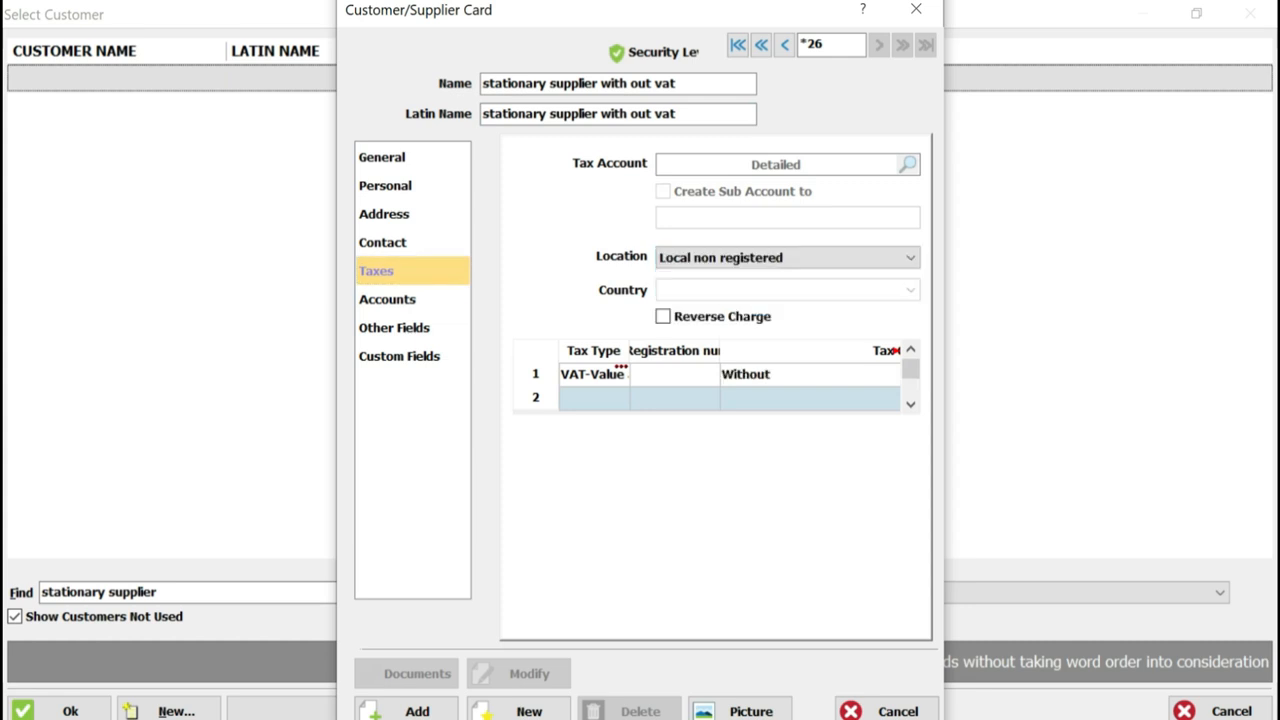
pyautogui.click(800, 374)
pyautogui.press('Return')
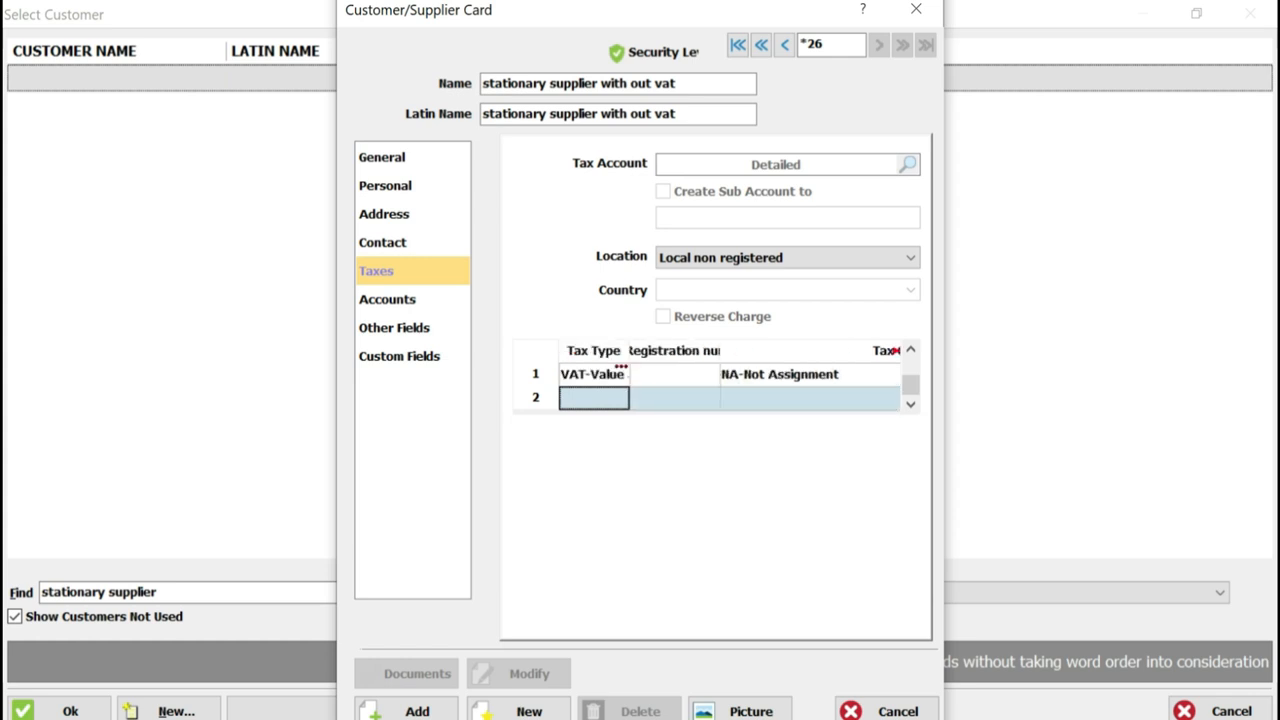
# Save the "stationary supplier with out vat" card under the 221-Vendors account and close the supplier card
pyautogui.click(388, 300)
pyautogui.click(408, 711)
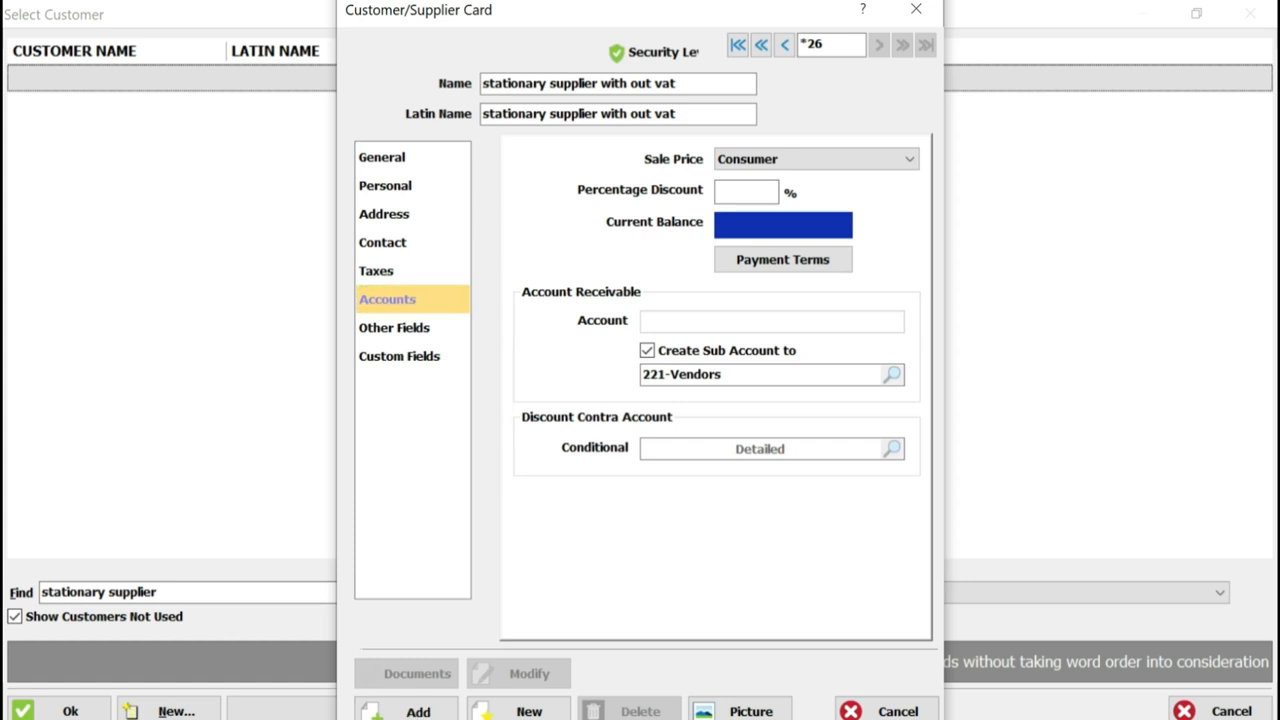
pyautogui.click(708, 425)
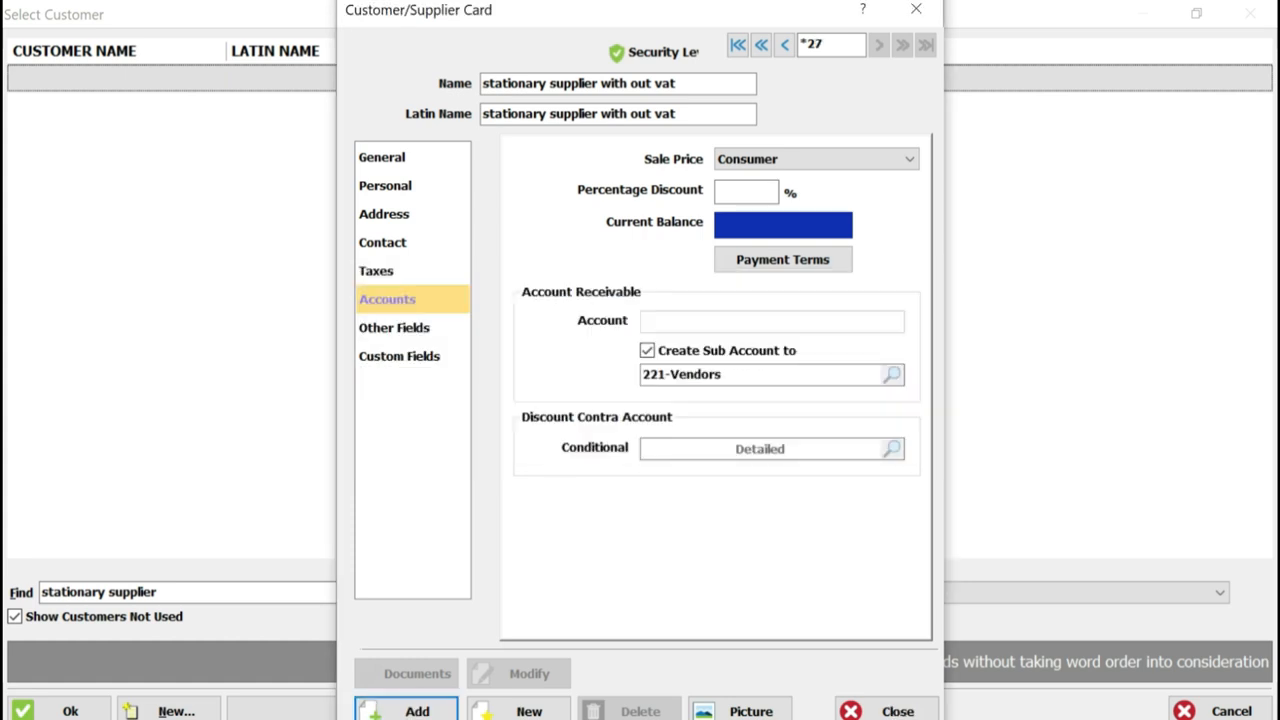
pyautogui.click(888, 711)
# Search the customers for "sta" and assign "stationary supplier with vat" to the first voucher line
pyautogui.click(591, 222)
pyautogui.write('sta')
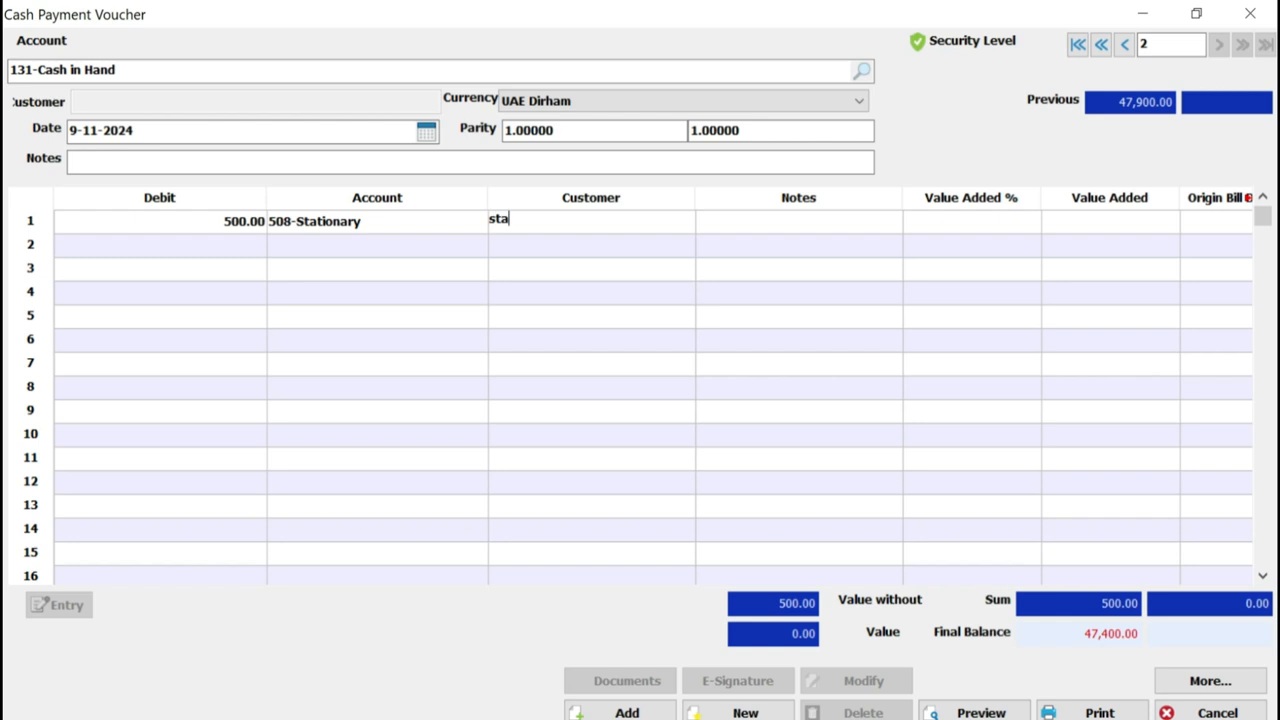
pyautogui.press('Return')
pyautogui.moveTo(226, 50); pyautogui.dragTo(532, 50)
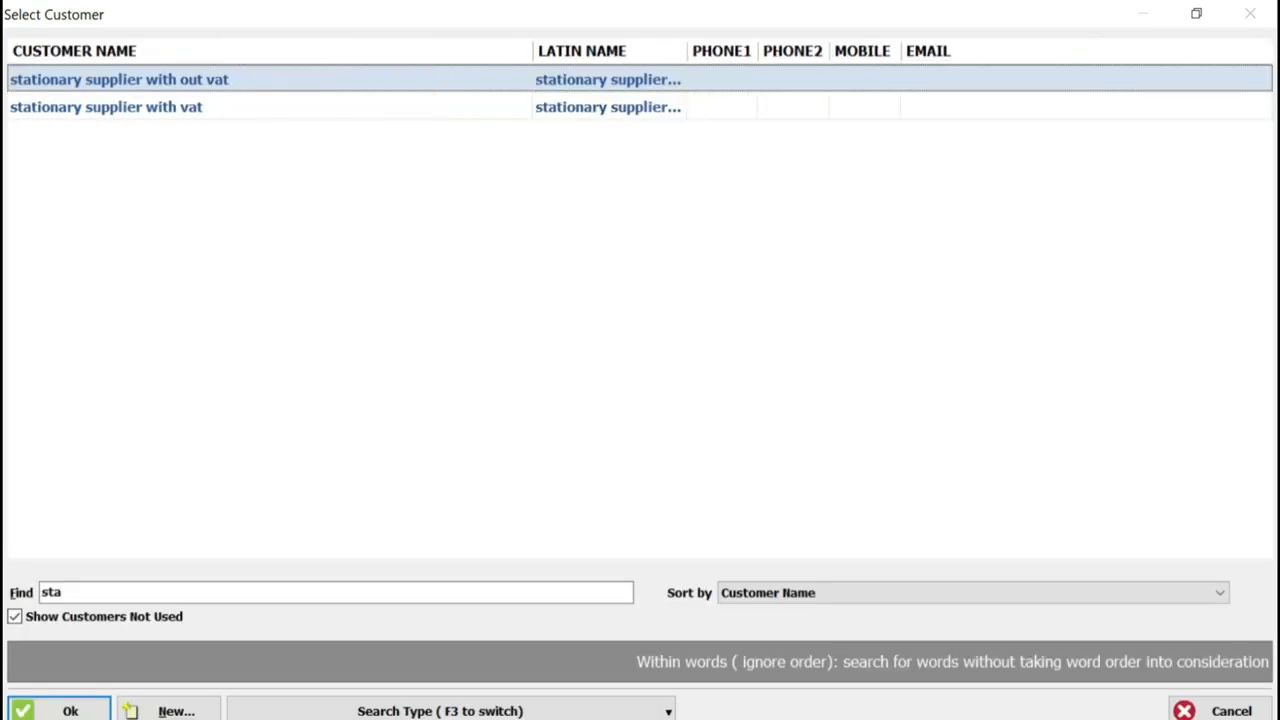
pyautogui.click(106, 107)
pyautogui.press('Return')
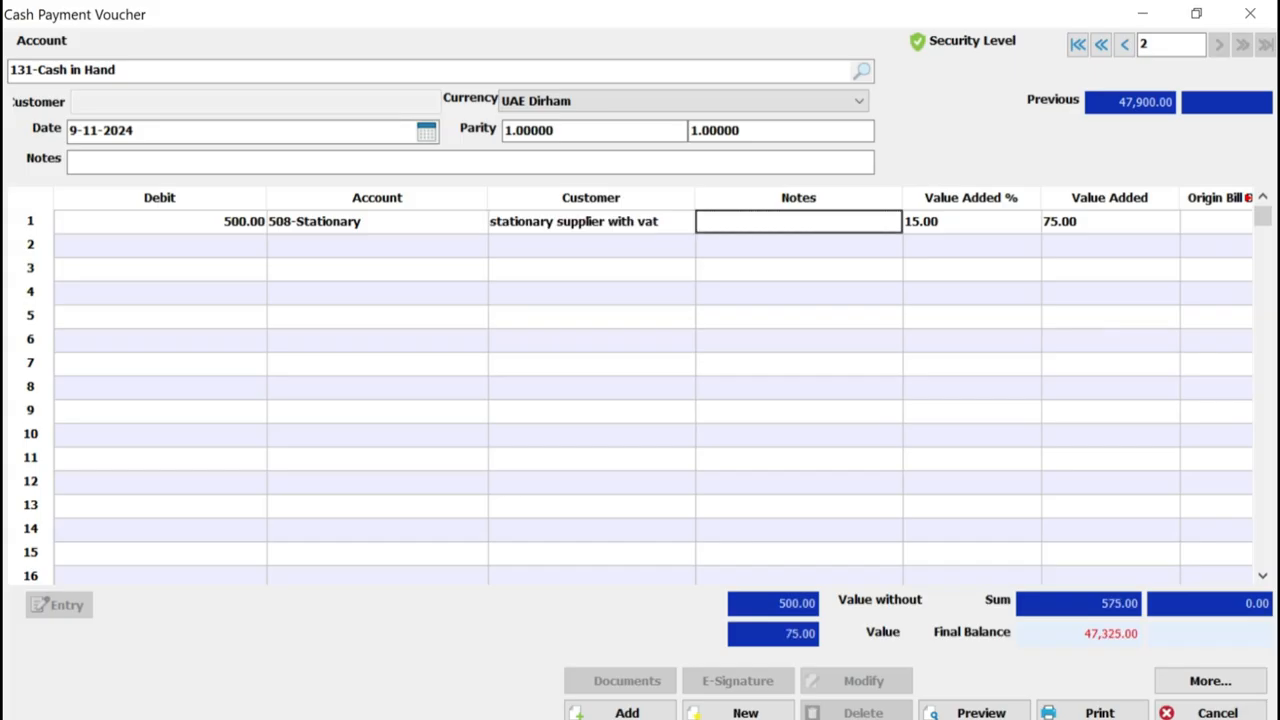
# Set the first voucher line's debit to 1000 and check its value added amount
pyautogui.click(160, 222)
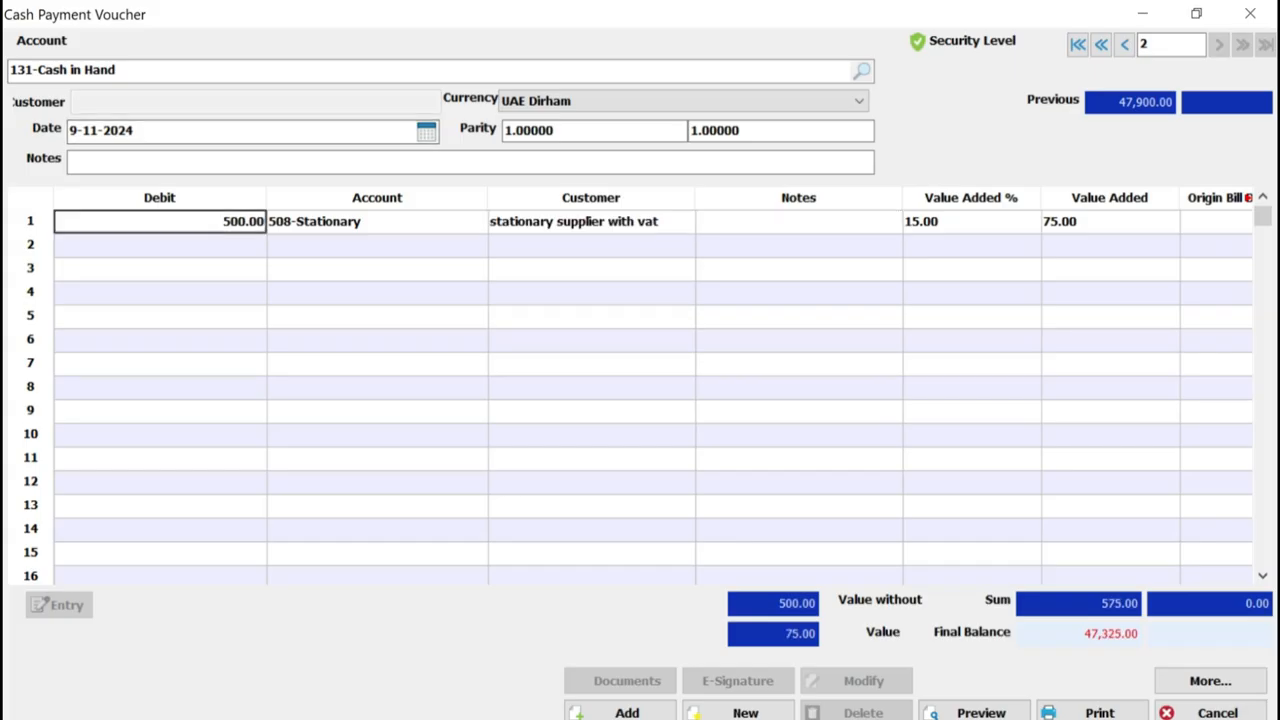
pyautogui.click(971, 222)
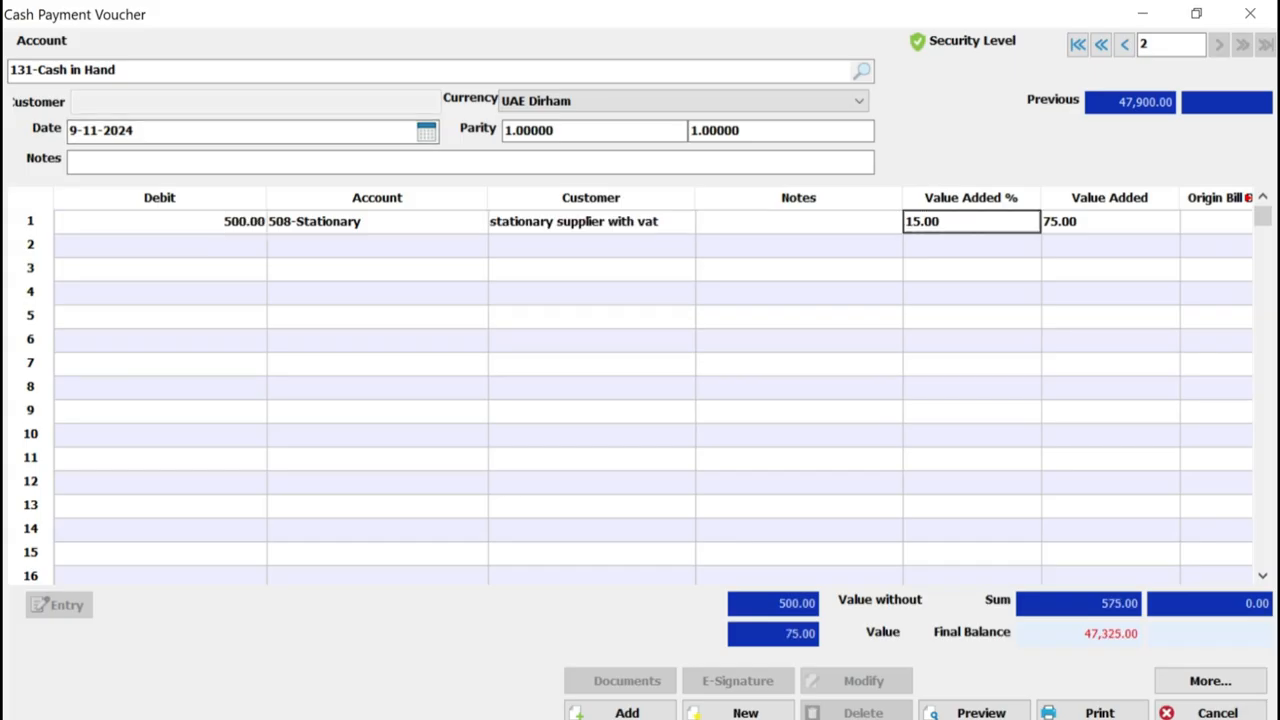
pyautogui.click(160, 222)
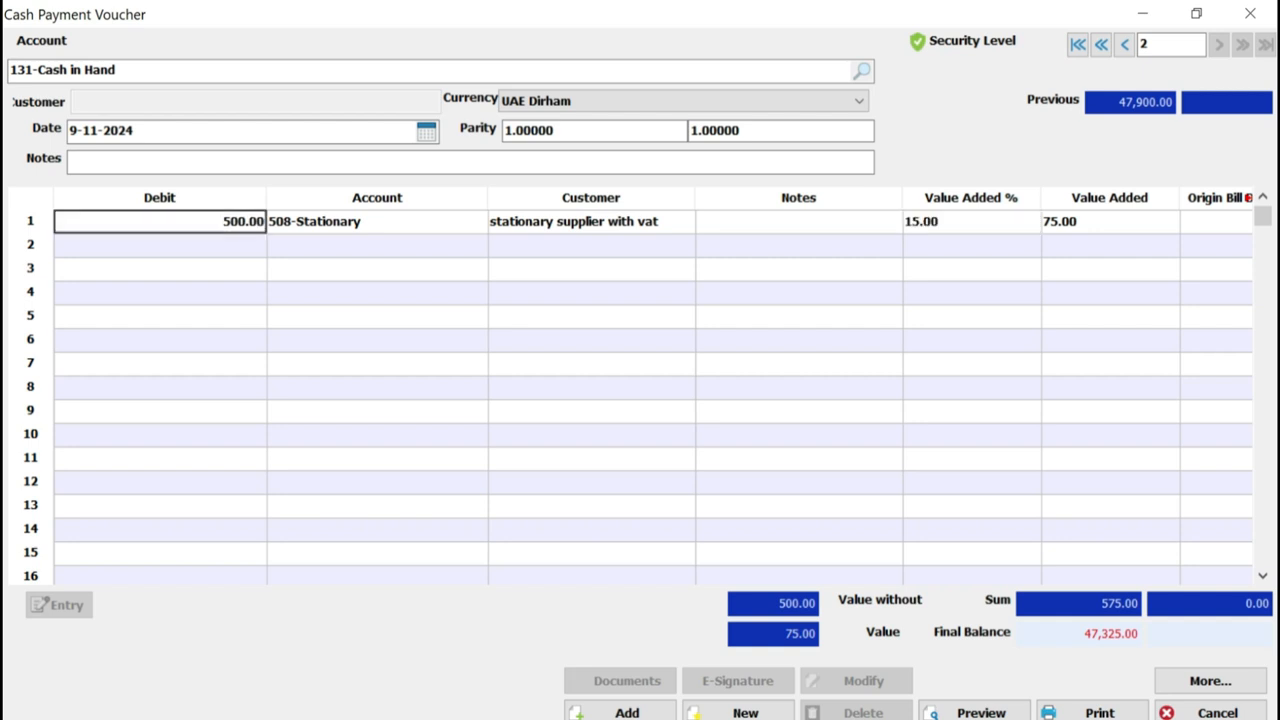
pyautogui.write('1000')
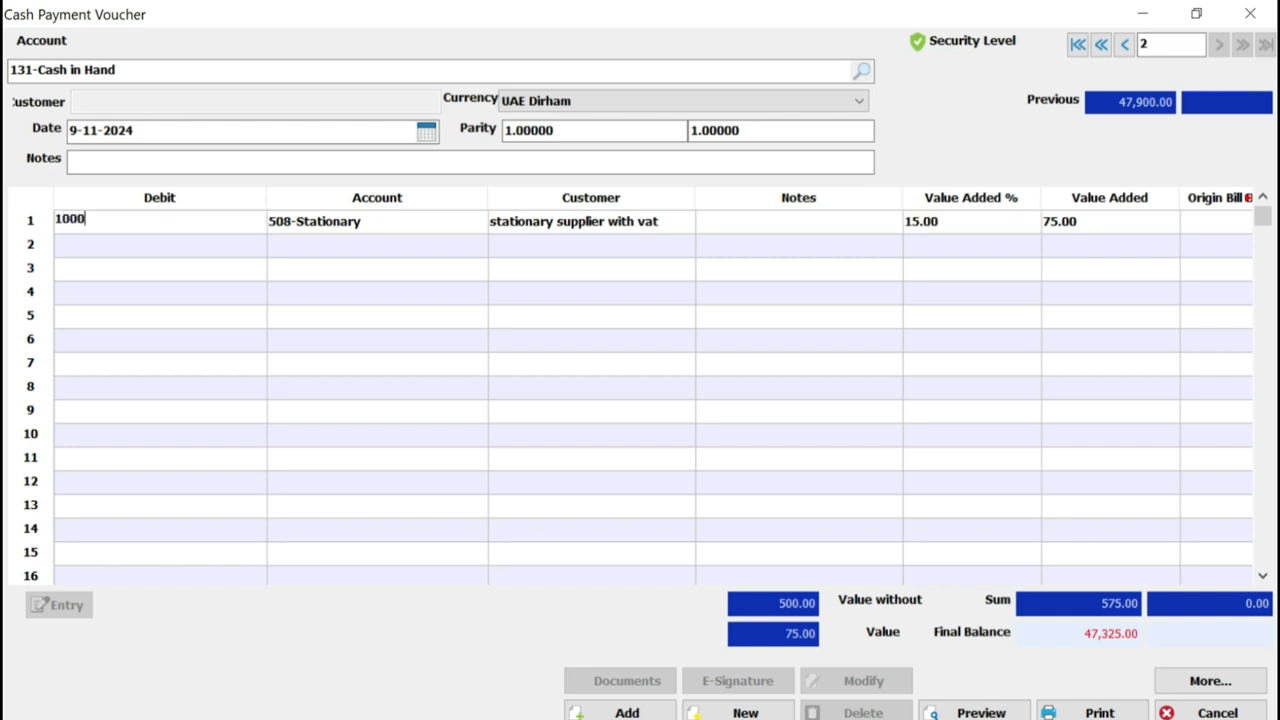
pyautogui.press('Tab')
pyautogui.press('Tab')
pyautogui.press('Tab')
pyautogui.press('Tab')
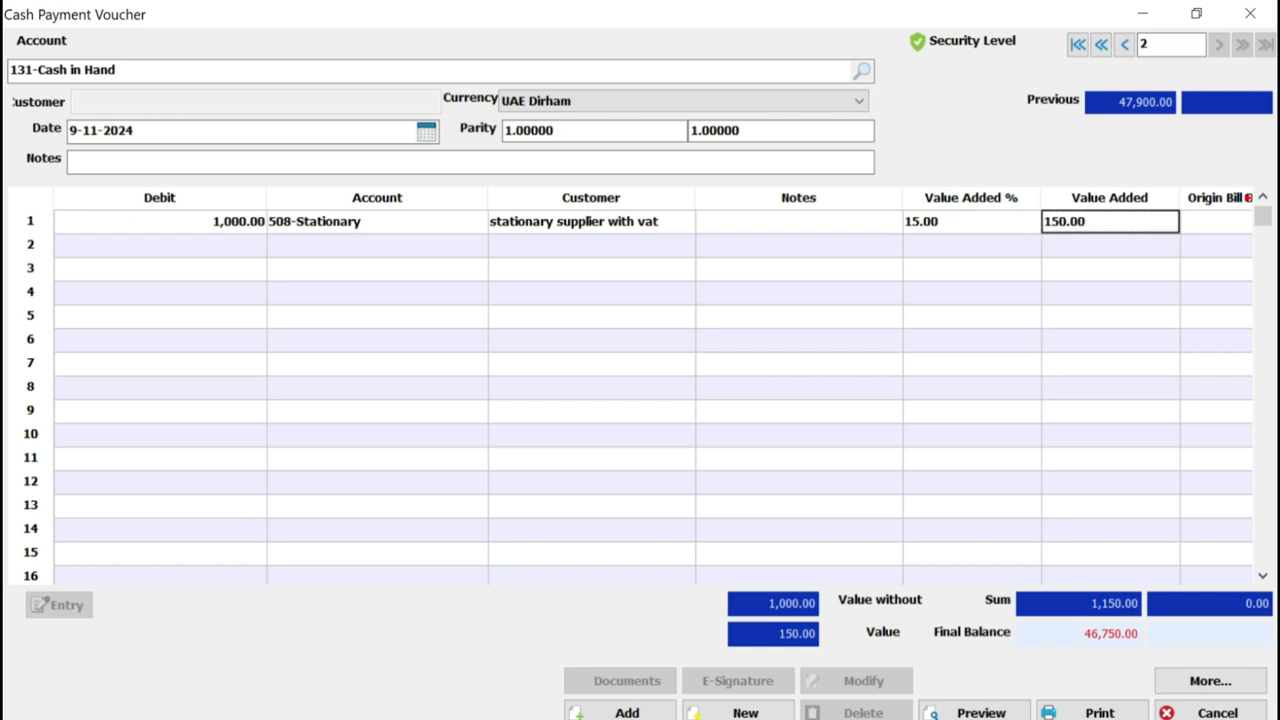
pyautogui.hotkey('shift', 'Tab')
pyautogui.hotkey('shift', 'Tab')
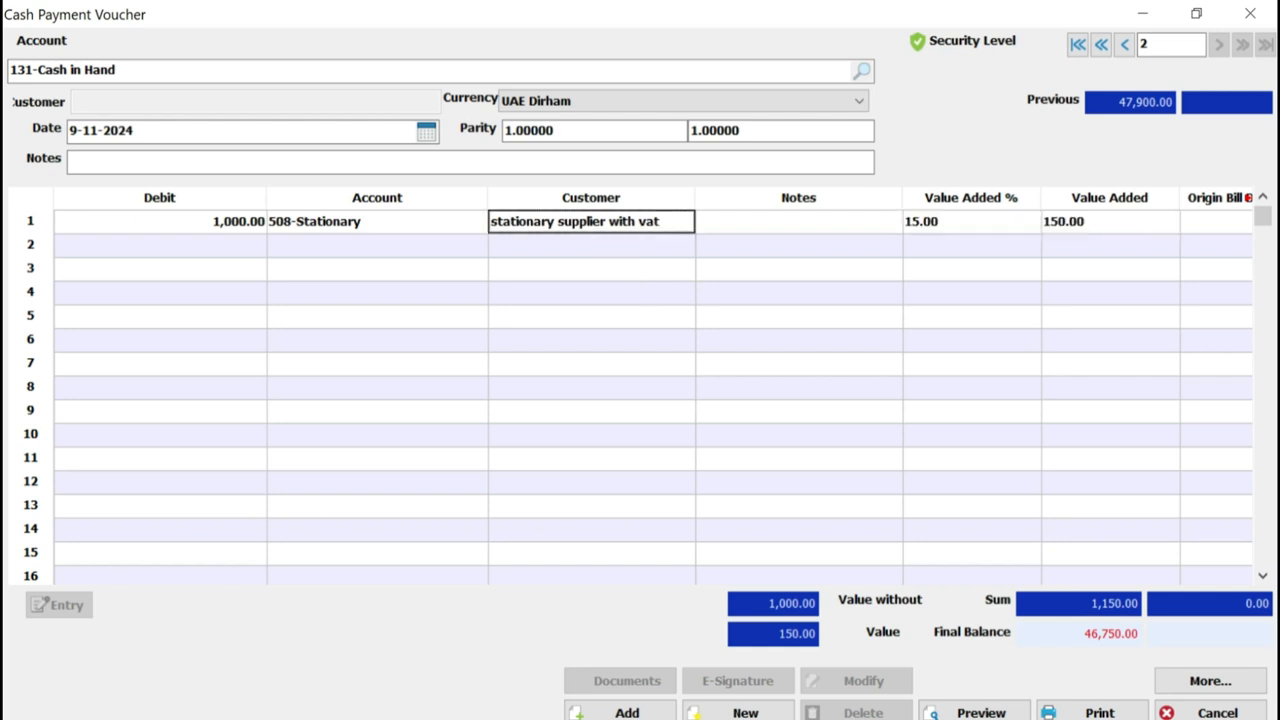
pyautogui.hotkey('shift', 'Tab')
pyautogui.hotkey('shift', 'Tab')
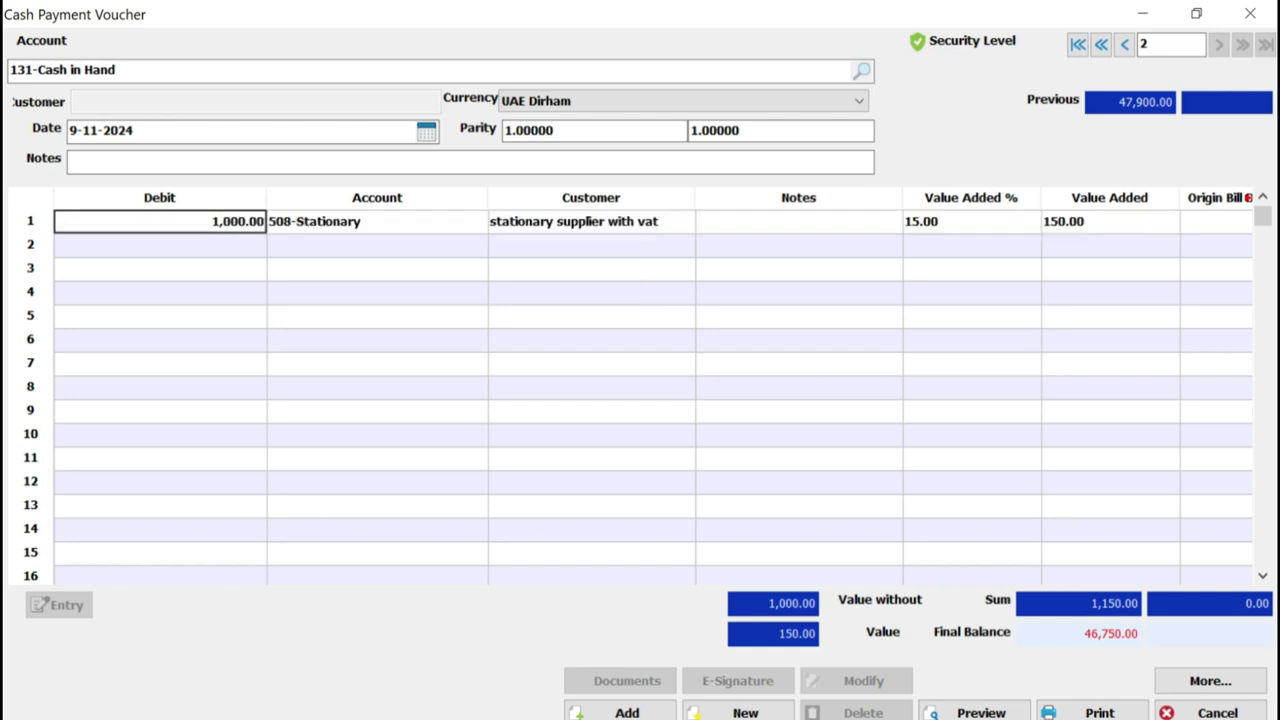
pyautogui.write('sta')
pyautogui.press('BackSpace')
pyautogui.press('BackSpace')
pyautogui.press('BackSpace')
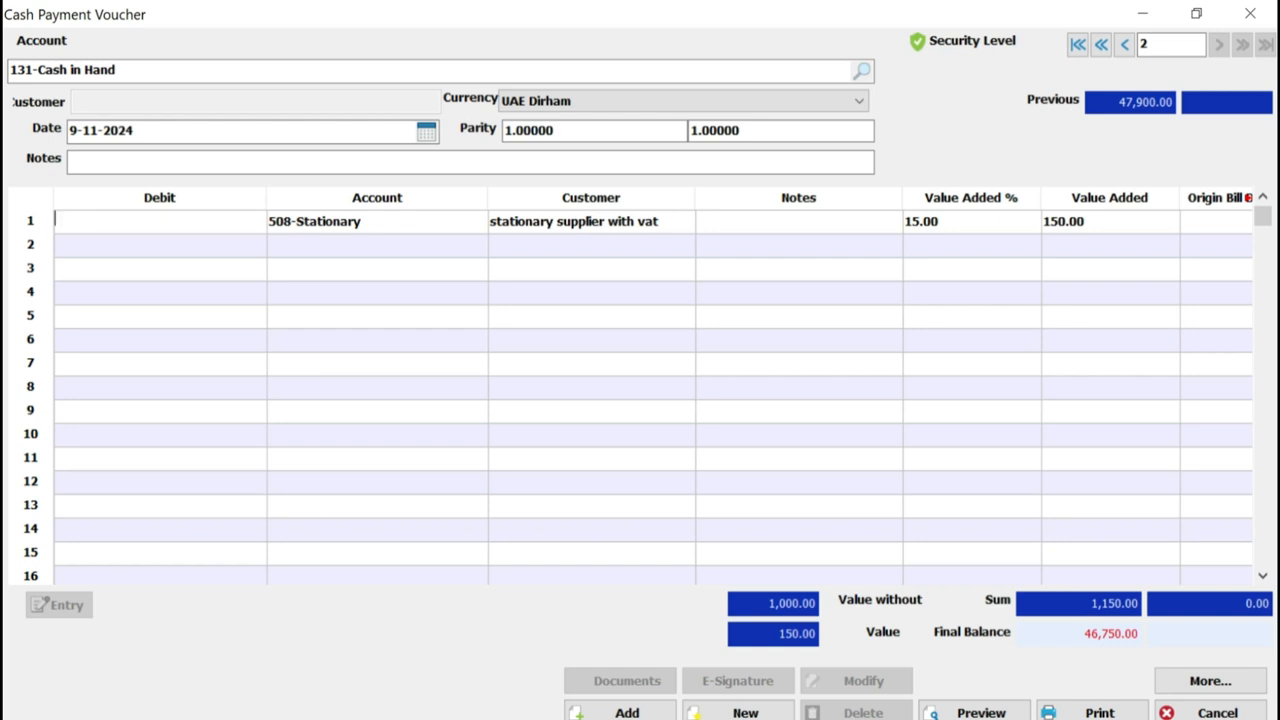
pyautogui.write('1000')
pyautogui.press('Tab')
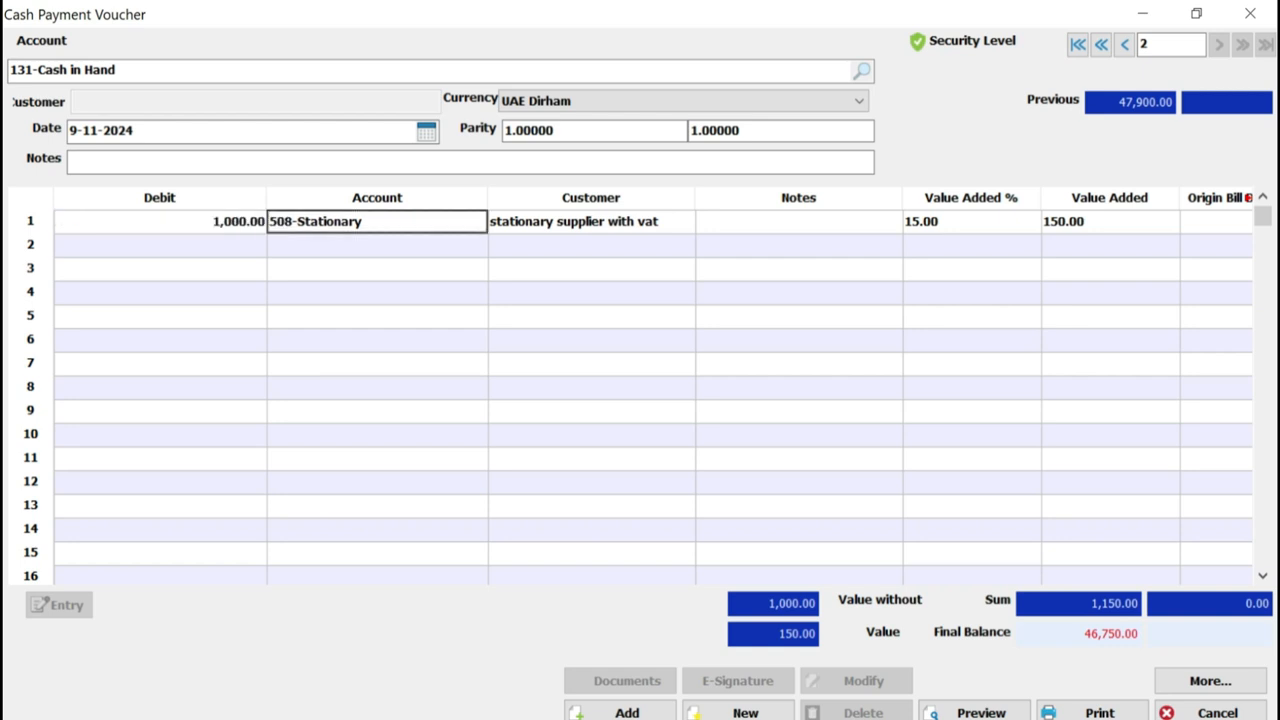
# Re-enter account 508 on the first voucher line and assign "stationary supplier with out vat" as its customer
pyautogui.write('508')
pyautogui.press('Tab')
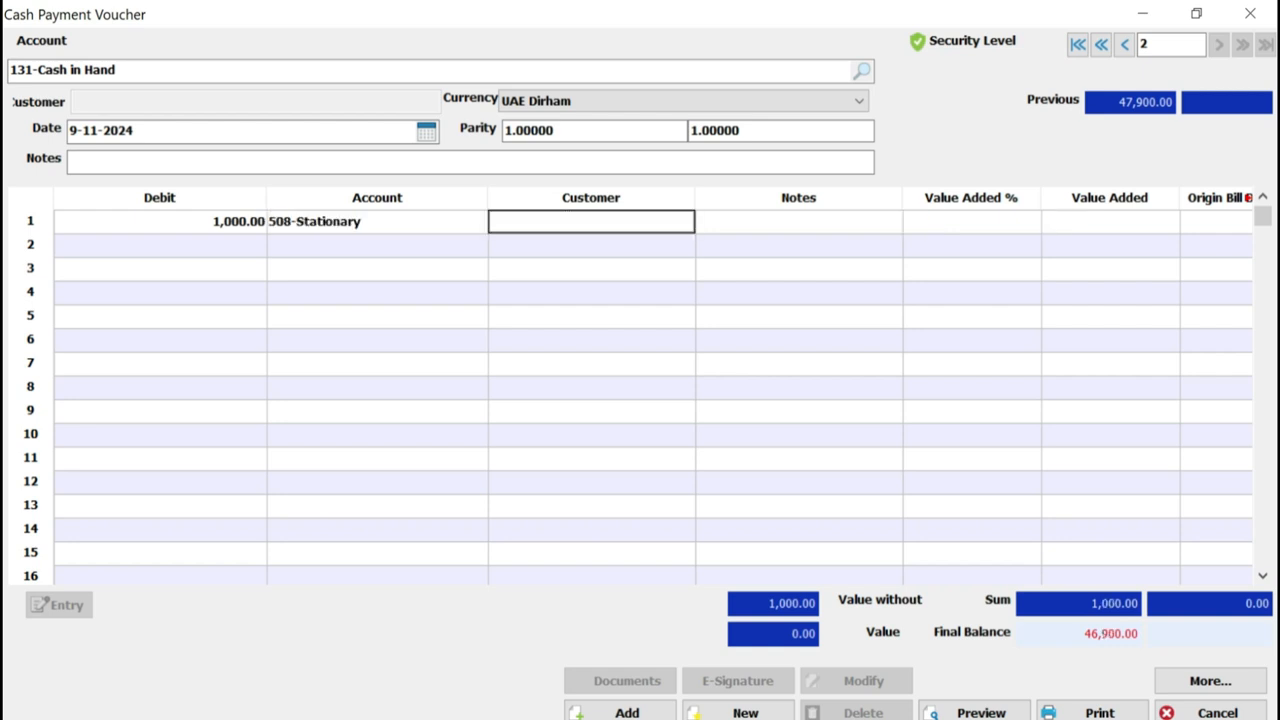
pyautogui.write('sta')
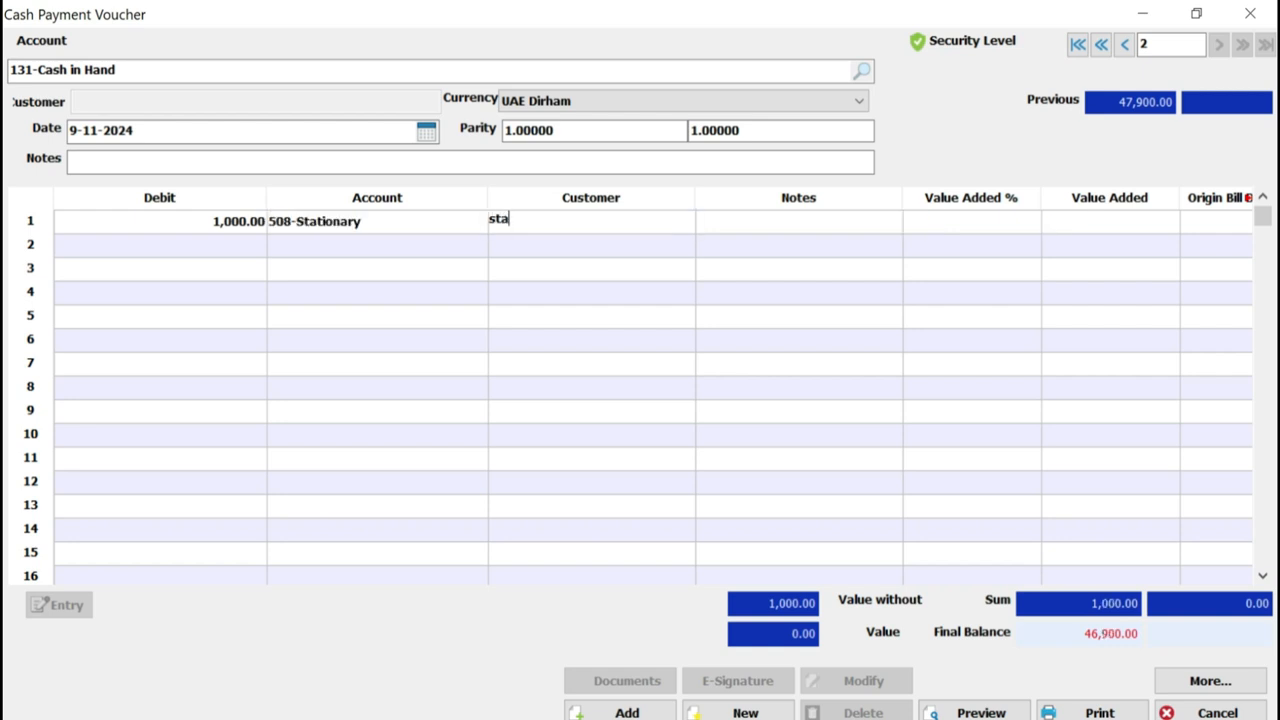
pyautogui.press('Tab')
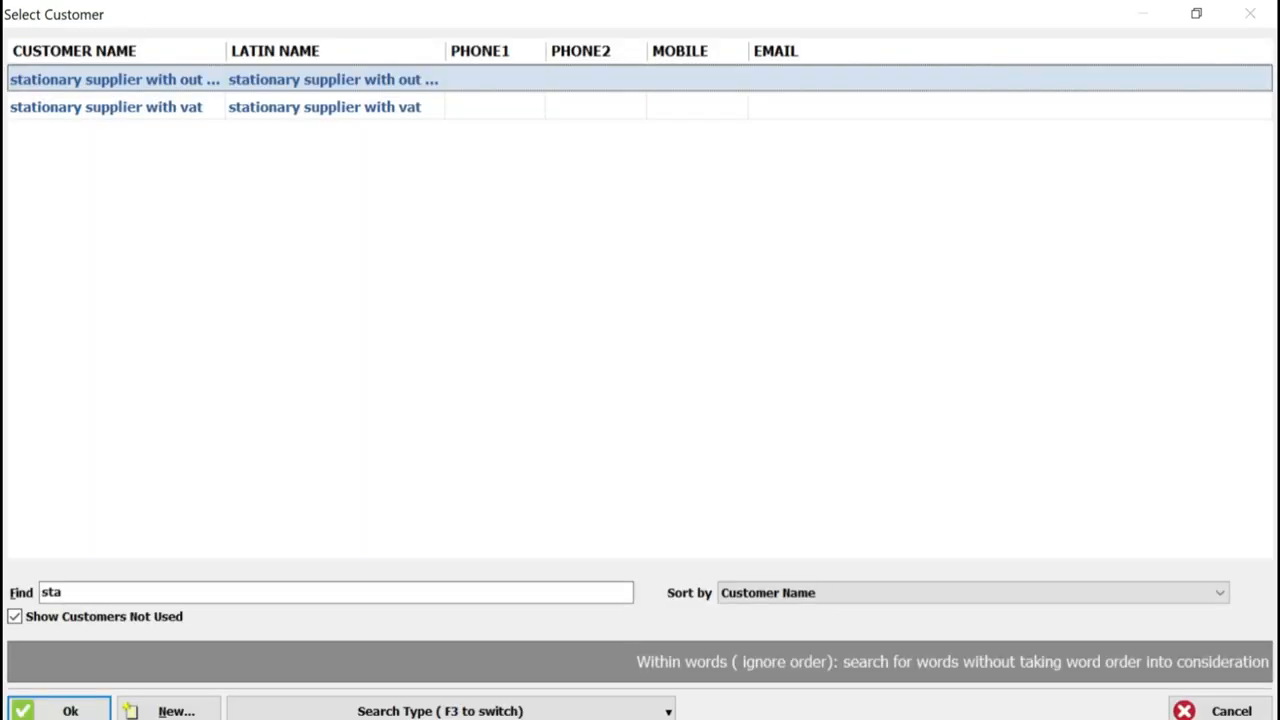
pyautogui.moveTo(226, 50); pyautogui.dragTo(478, 50)
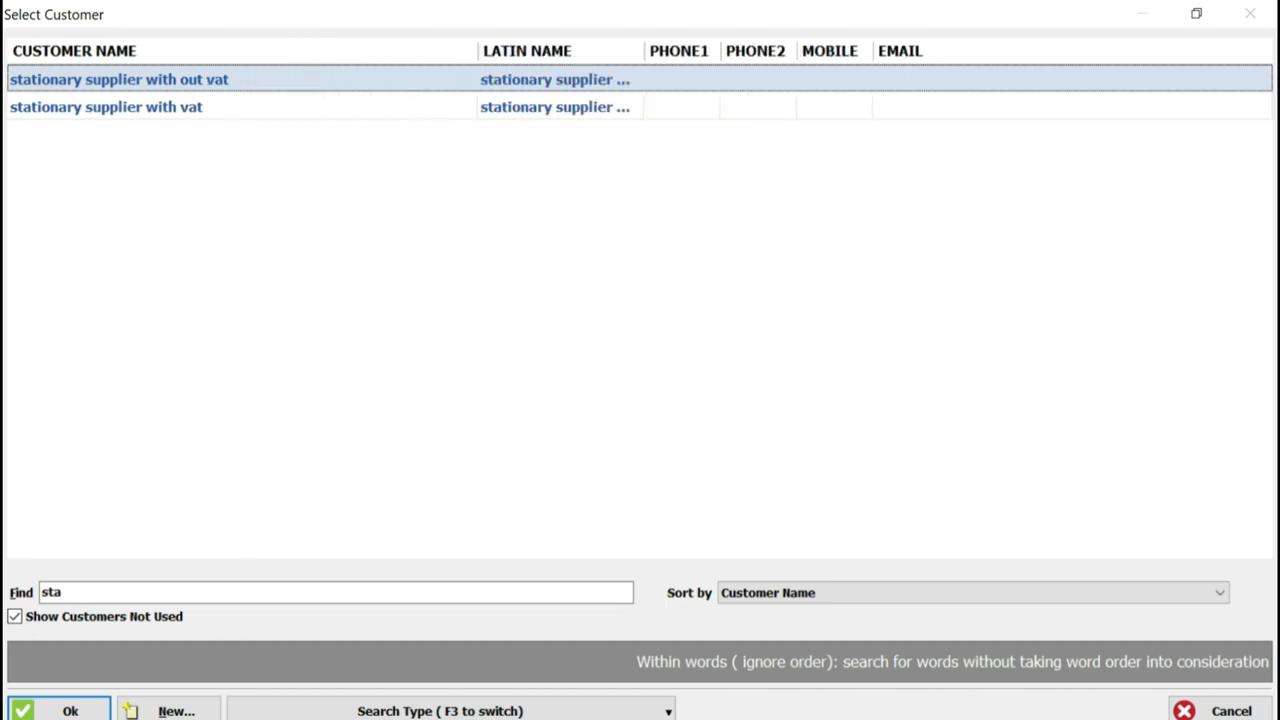
pyautogui.press('Return')
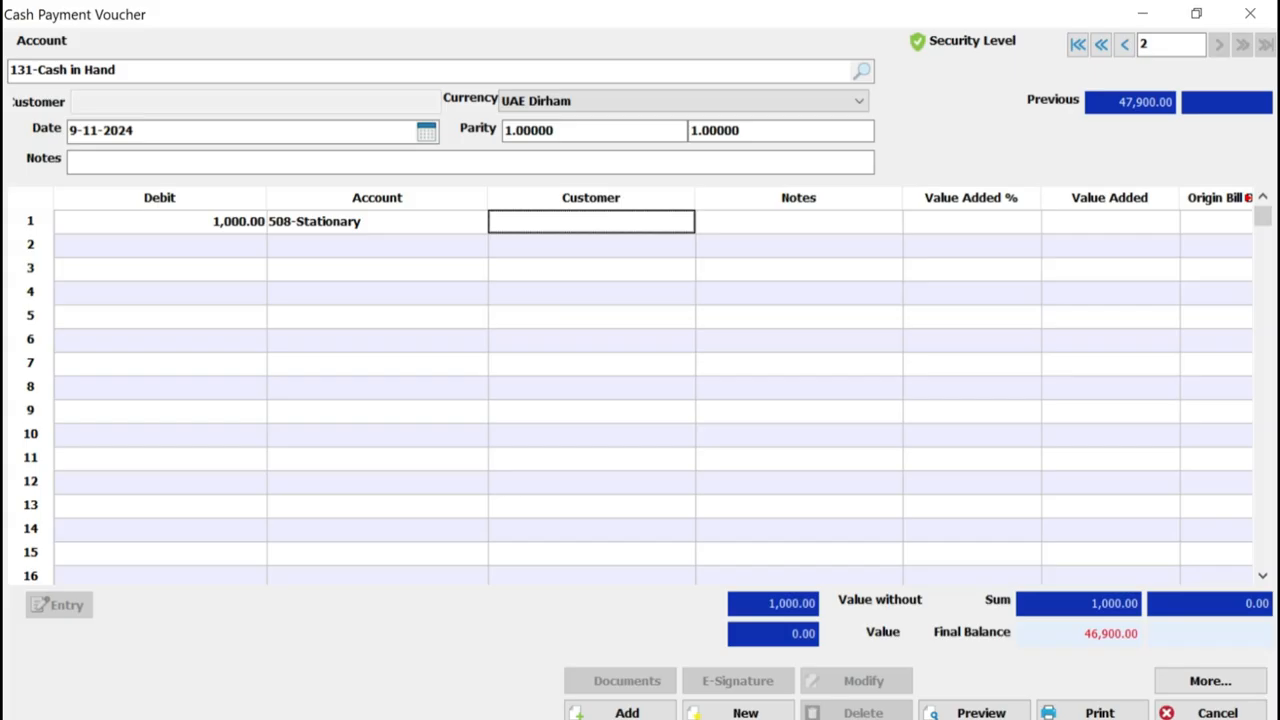
pyautogui.press('Tab')
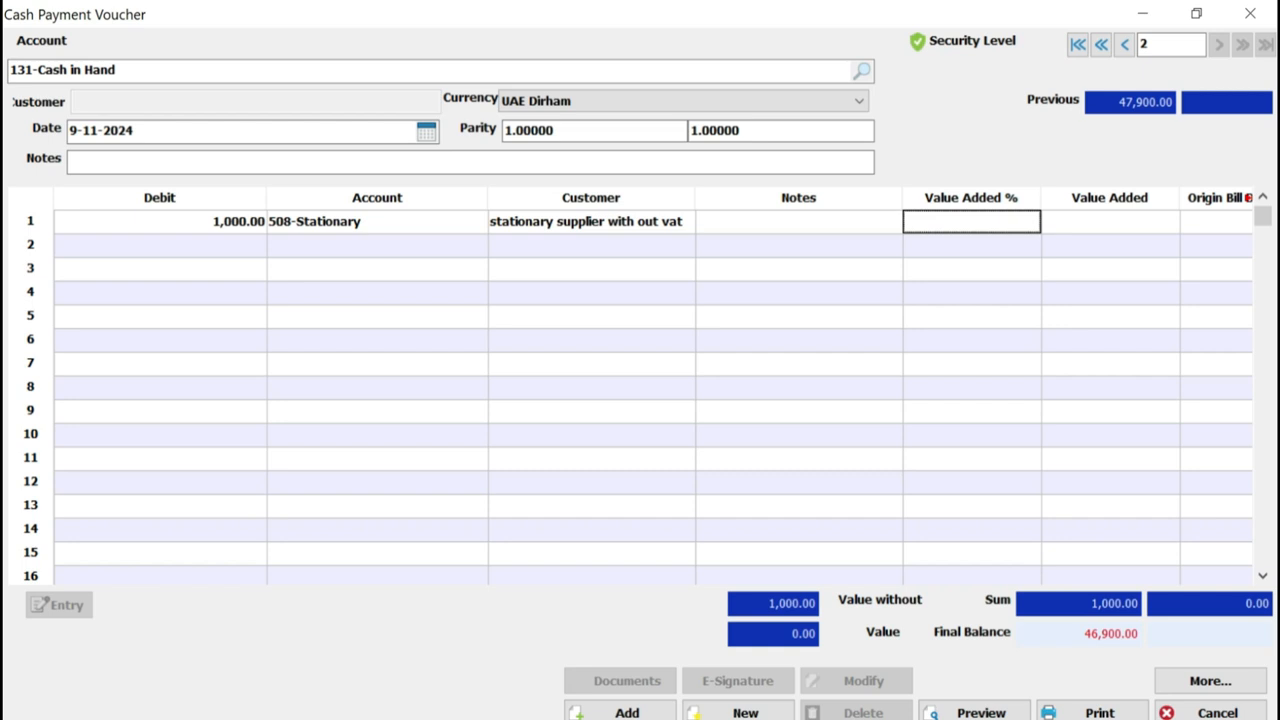
# Change the first voucher line's customer to "stationary supplier with vat" by searching the customers for "sta"
pyautogui.hotkey('shift', 'Tab')
pyautogui.hotkey('shift', 'Tab')
pyautogui.write('sta')
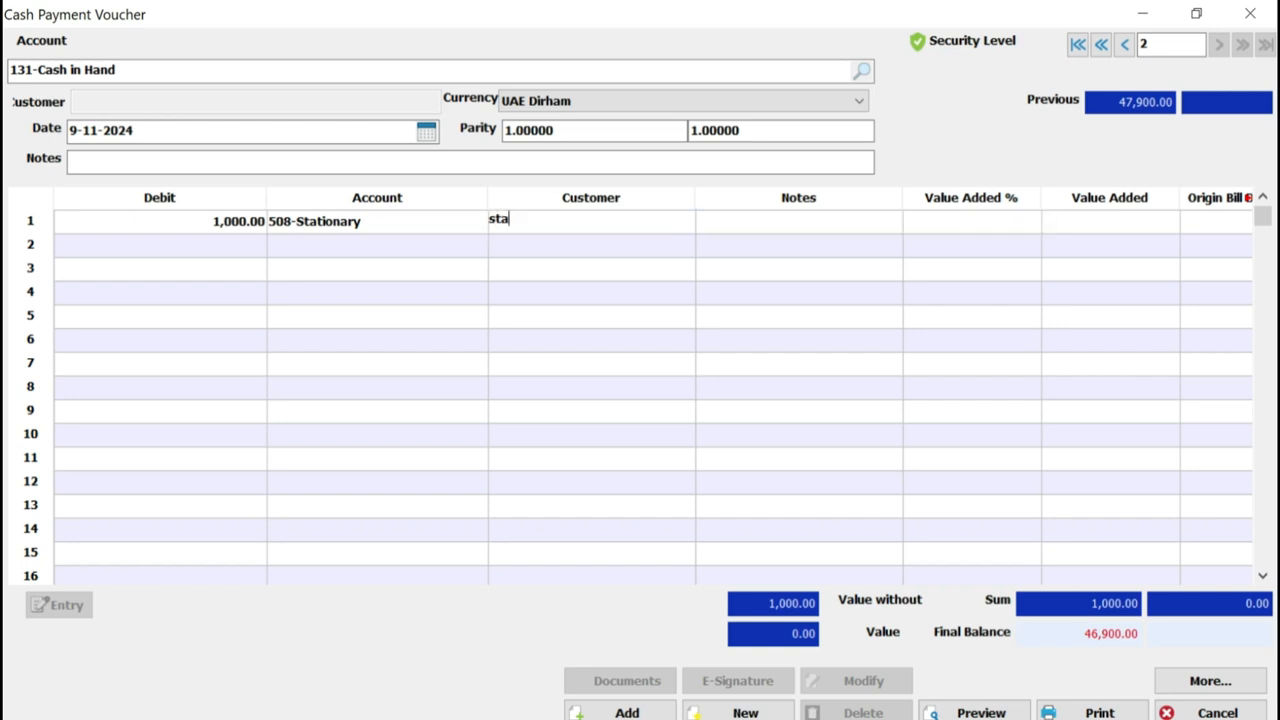
pyautogui.press('Return')
pyautogui.press('Down')
pyautogui.press('Return')
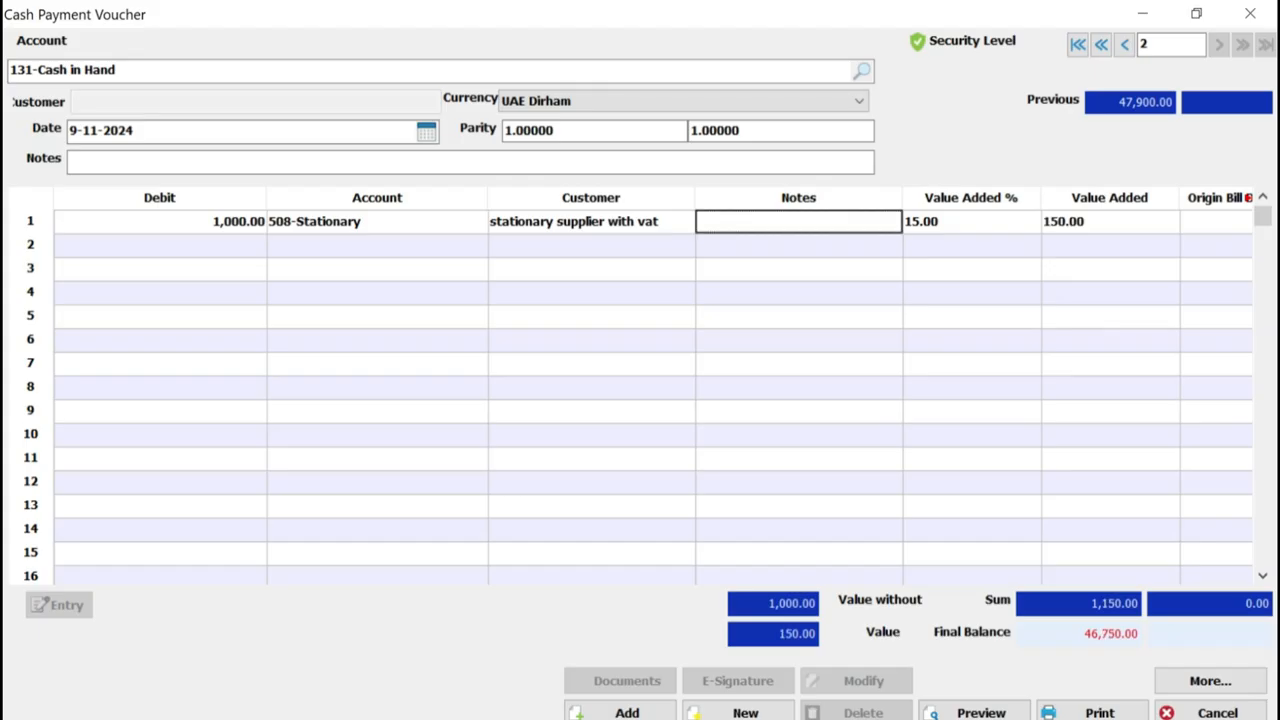
# Enter "stationary exp" as the first voucher line's note and check the line's value added amount
pyautogui.write('statio')
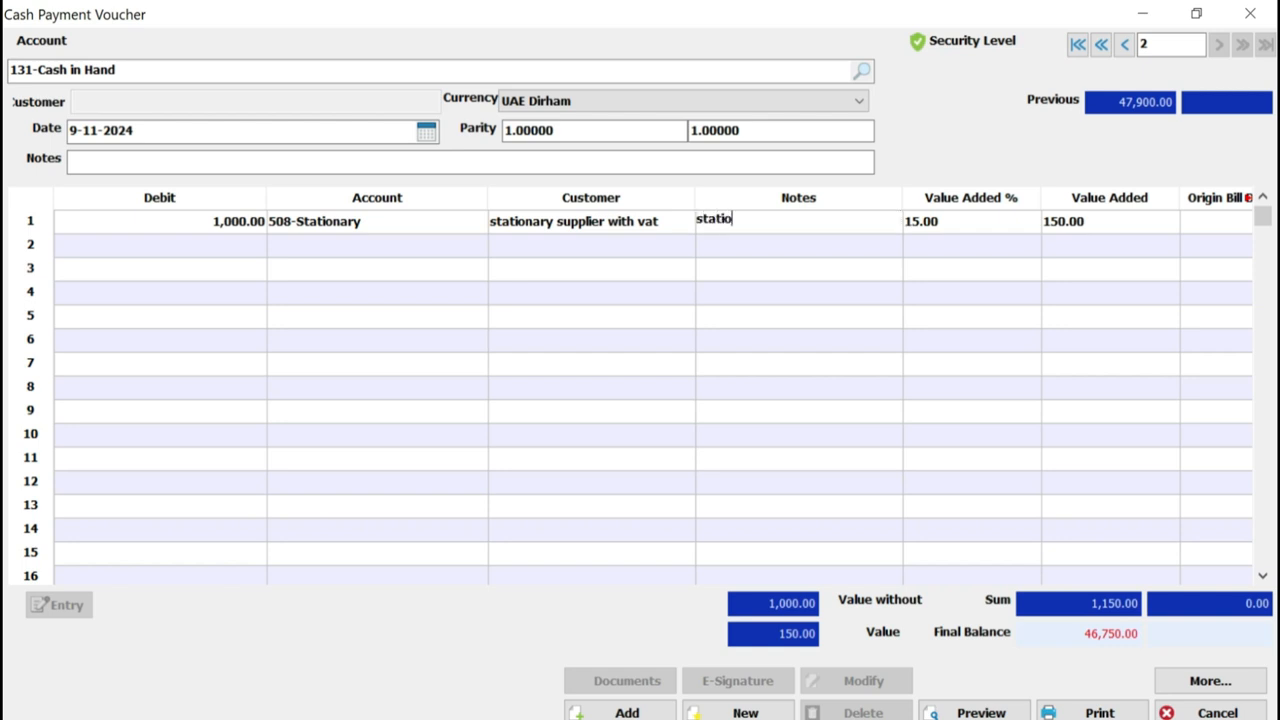
pyautogui.press('BackSpace')
pyautogui.write('onary exp')
pyautogui.click(971, 293)
pyautogui.click(1110, 222)
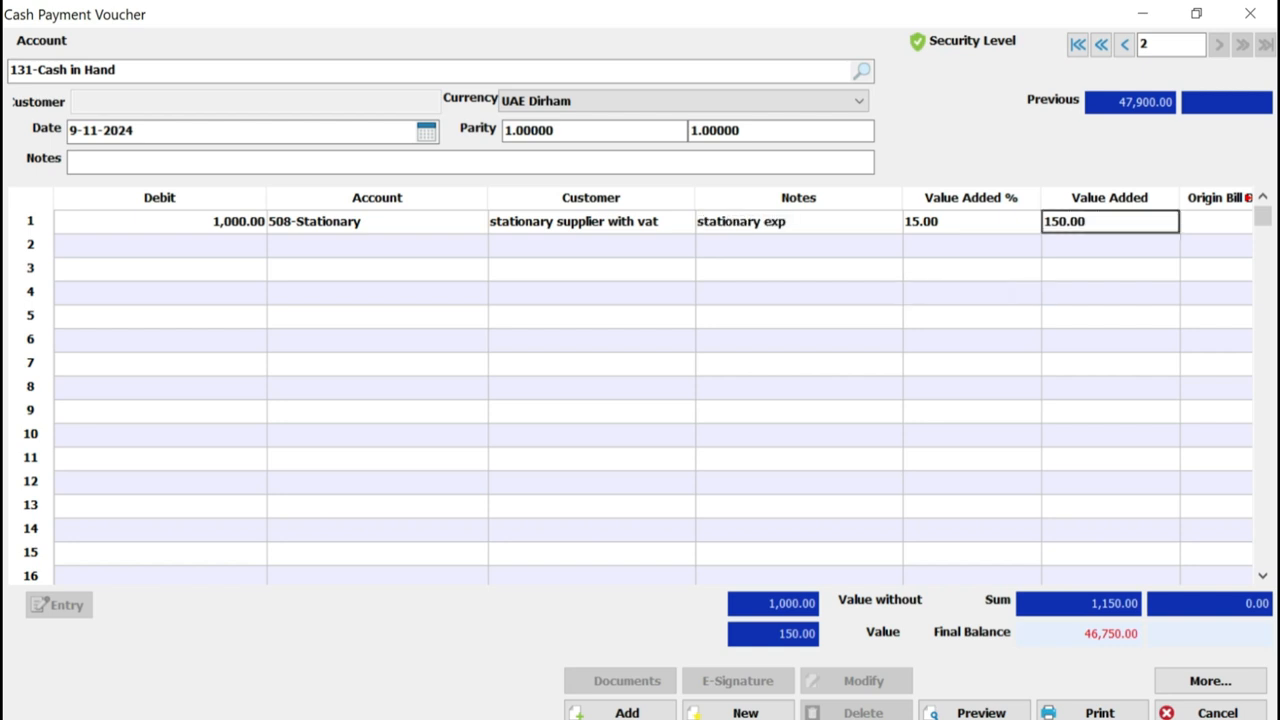
# Save the cash payment voucher and dismiss the print dialog without printing
pyautogui.click(627, 712)
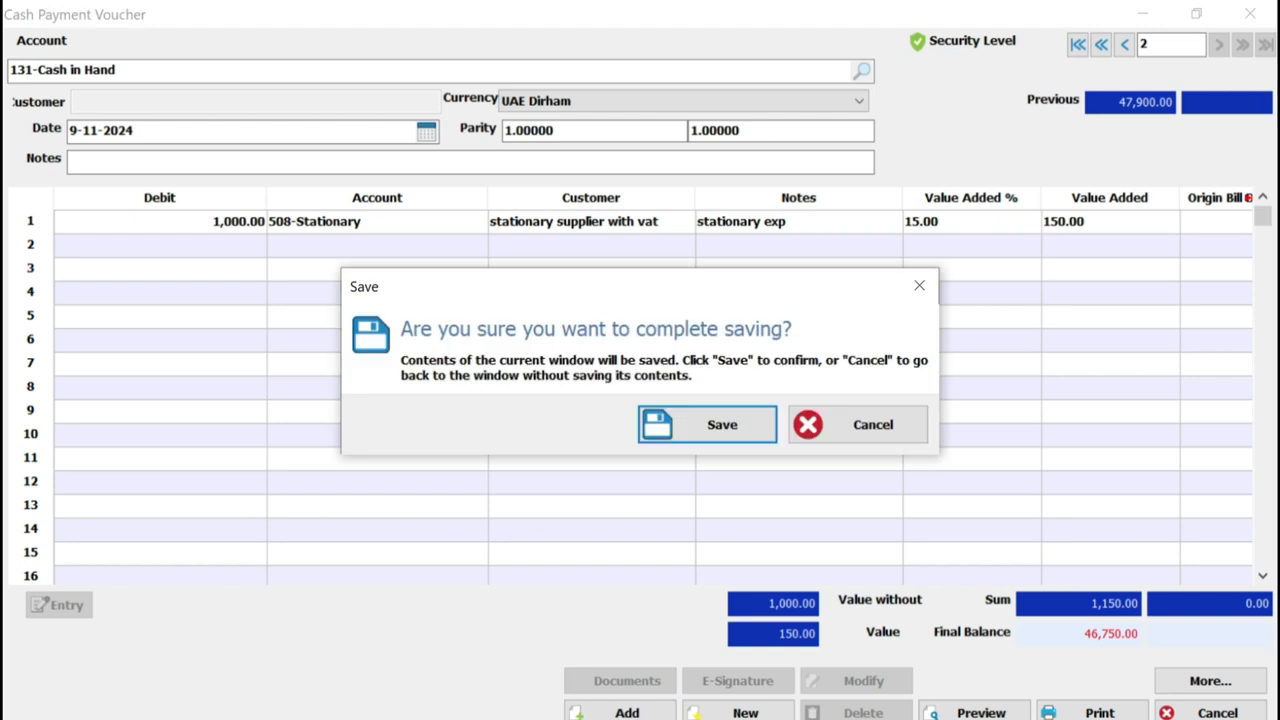
pyautogui.press('Return')
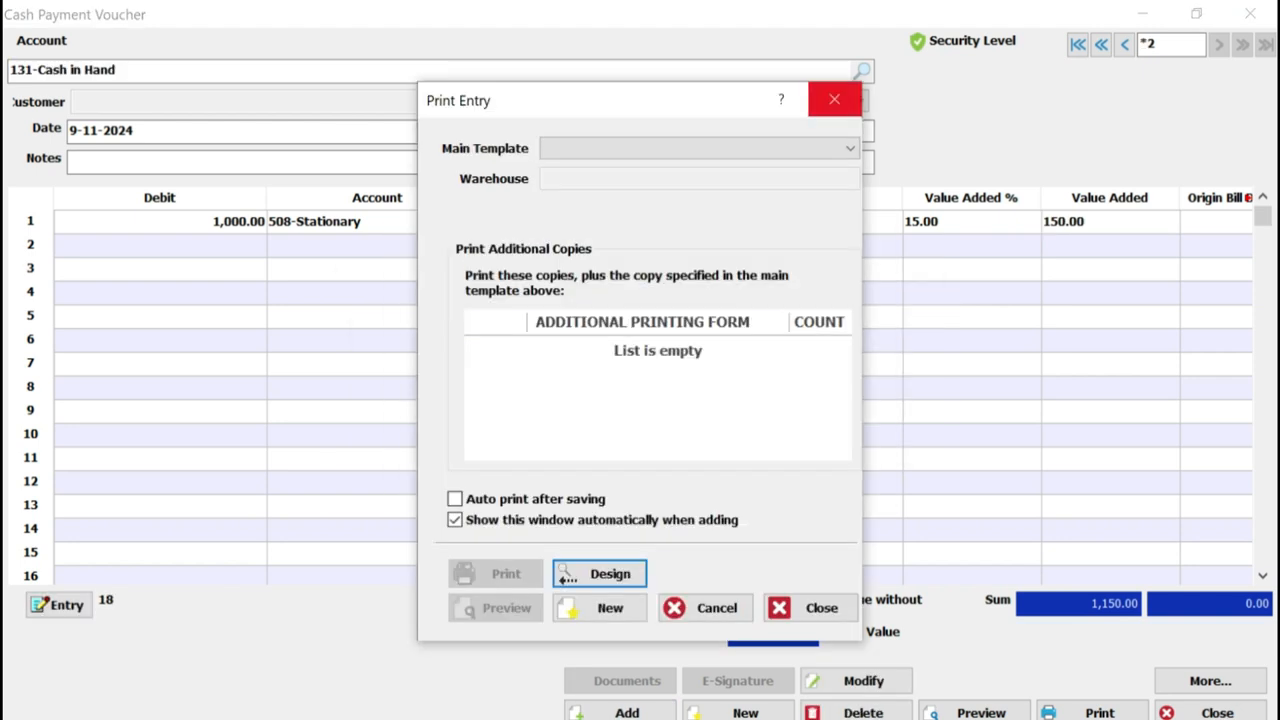
pyautogui.click(834, 99)
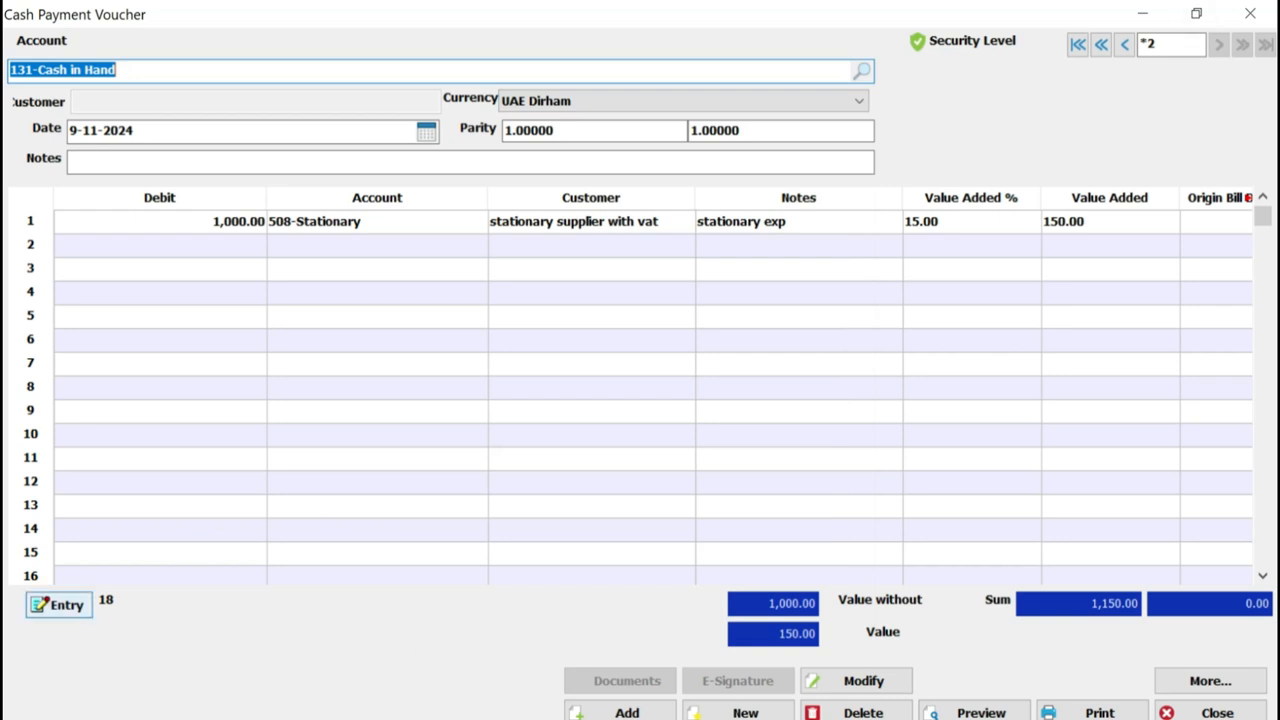
# Open the voucher's journal entry and narrow its Account, Customer and Notes columns to examine the VAT line's debit
pyautogui.click(59, 604)
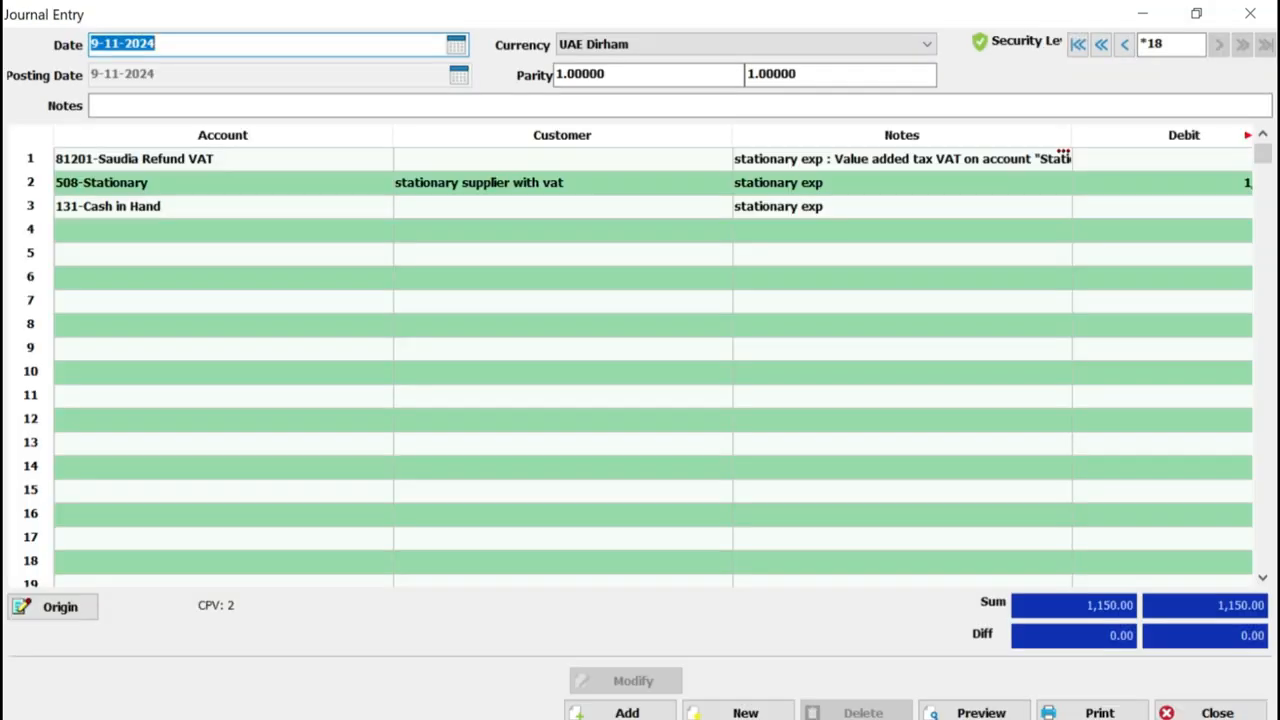
pyautogui.click(222, 159)
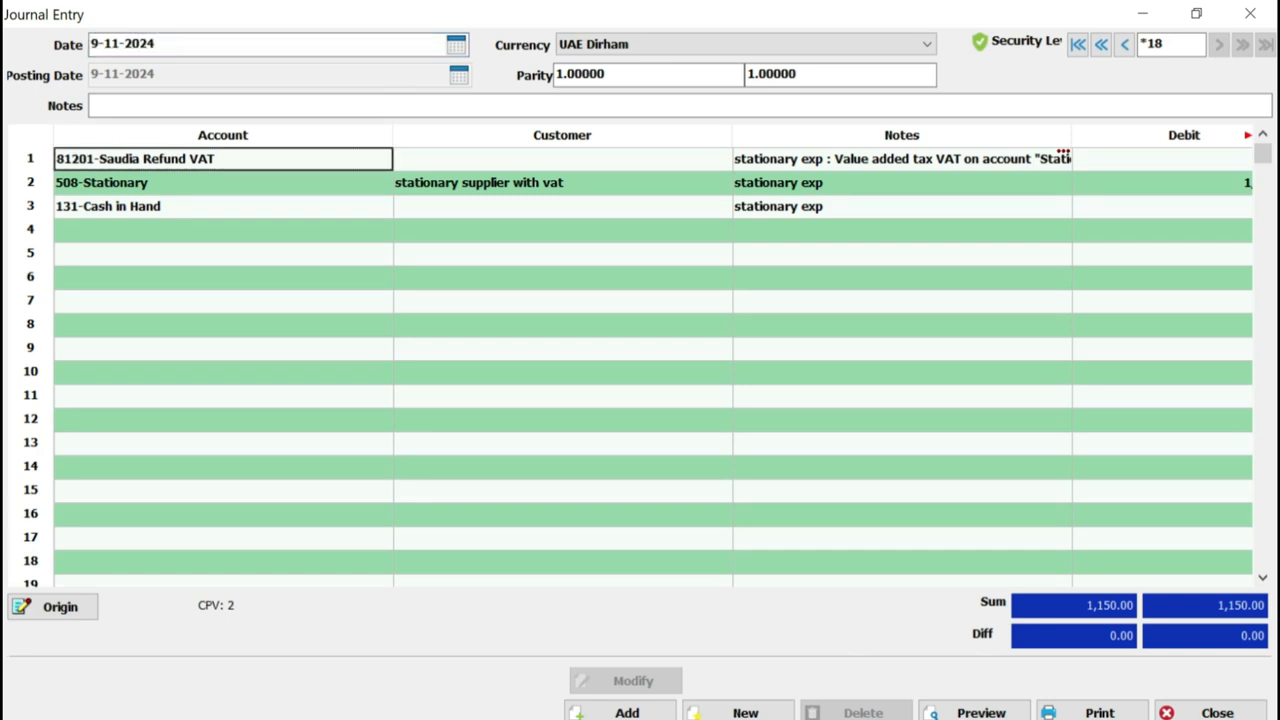
pyautogui.moveTo(393, 135); pyautogui.dragTo(236, 135)
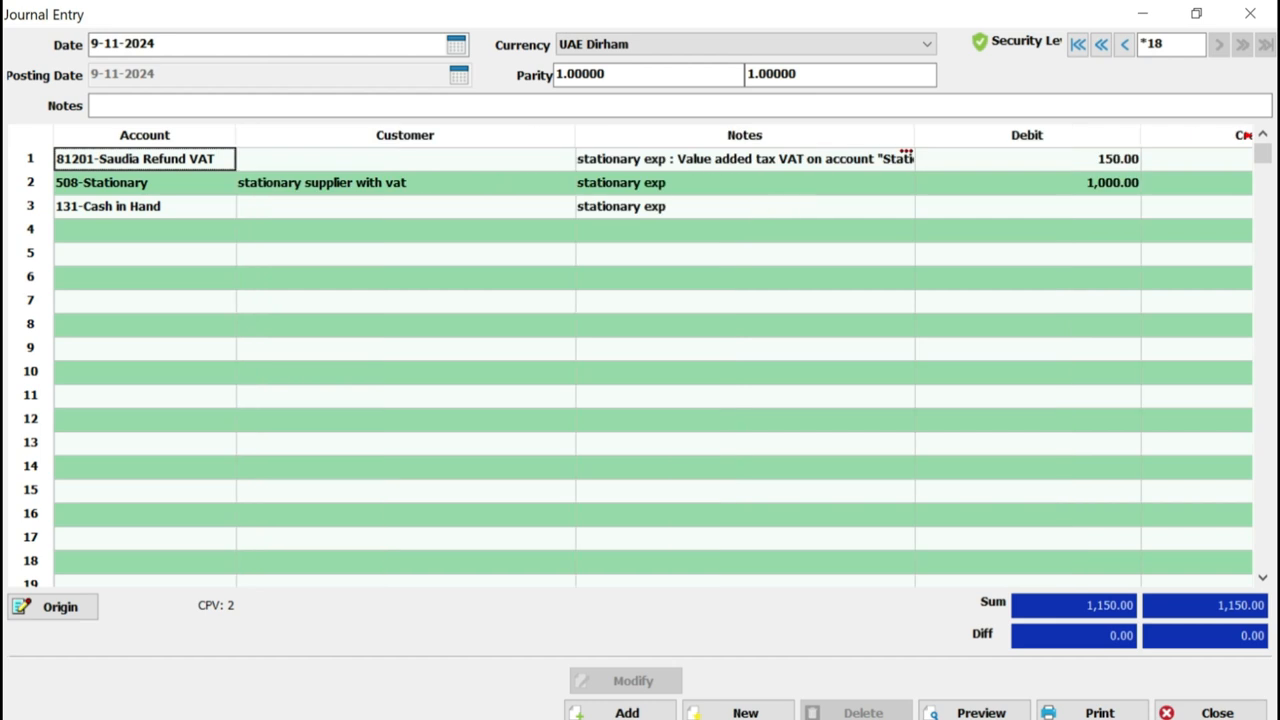
pyautogui.click(745, 159)
pyautogui.moveTo(575, 135); pyautogui.dragTo(464, 135)
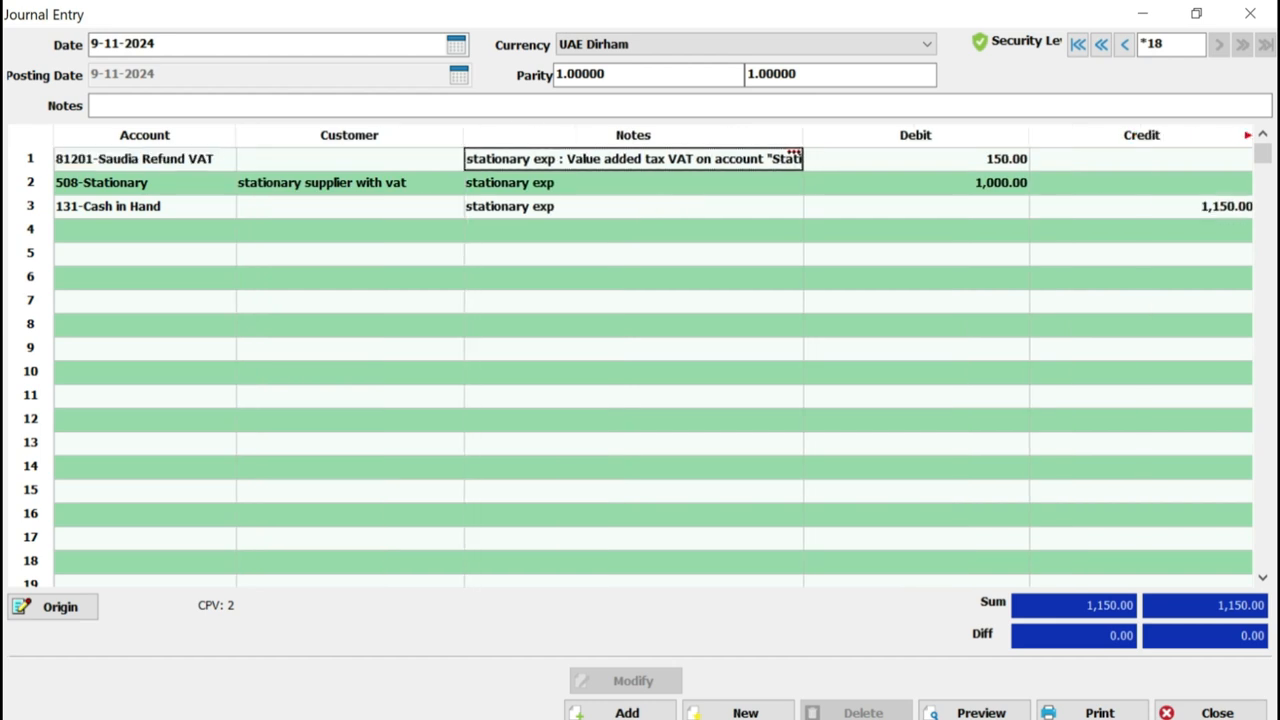
pyautogui.moveTo(803, 135); pyautogui.dragTo(638, 135)
pyautogui.click(750, 159)
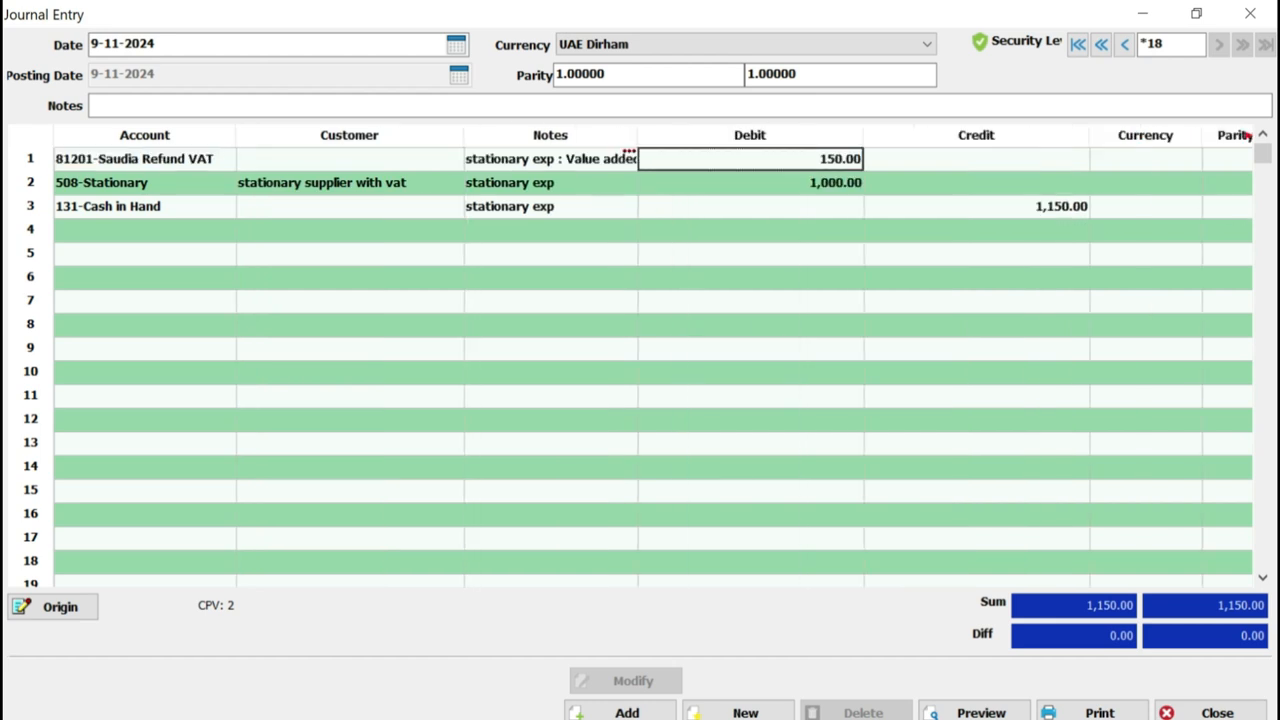
# Check the Stationary debit and the Cash in Hand credit, and close the journal entry and the cash payment voucher
pyautogui.click(145, 183)
pyautogui.click(750, 183)
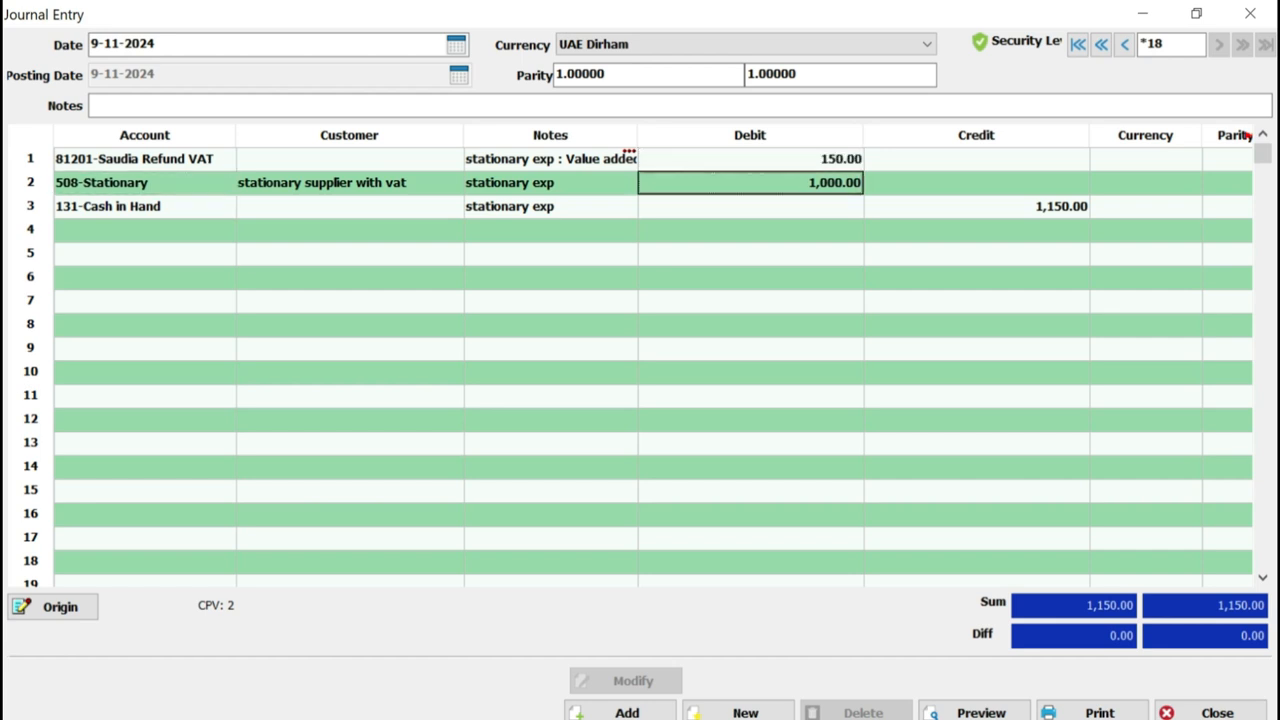
pyautogui.click(145, 207)
pyautogui.click(976, 207)
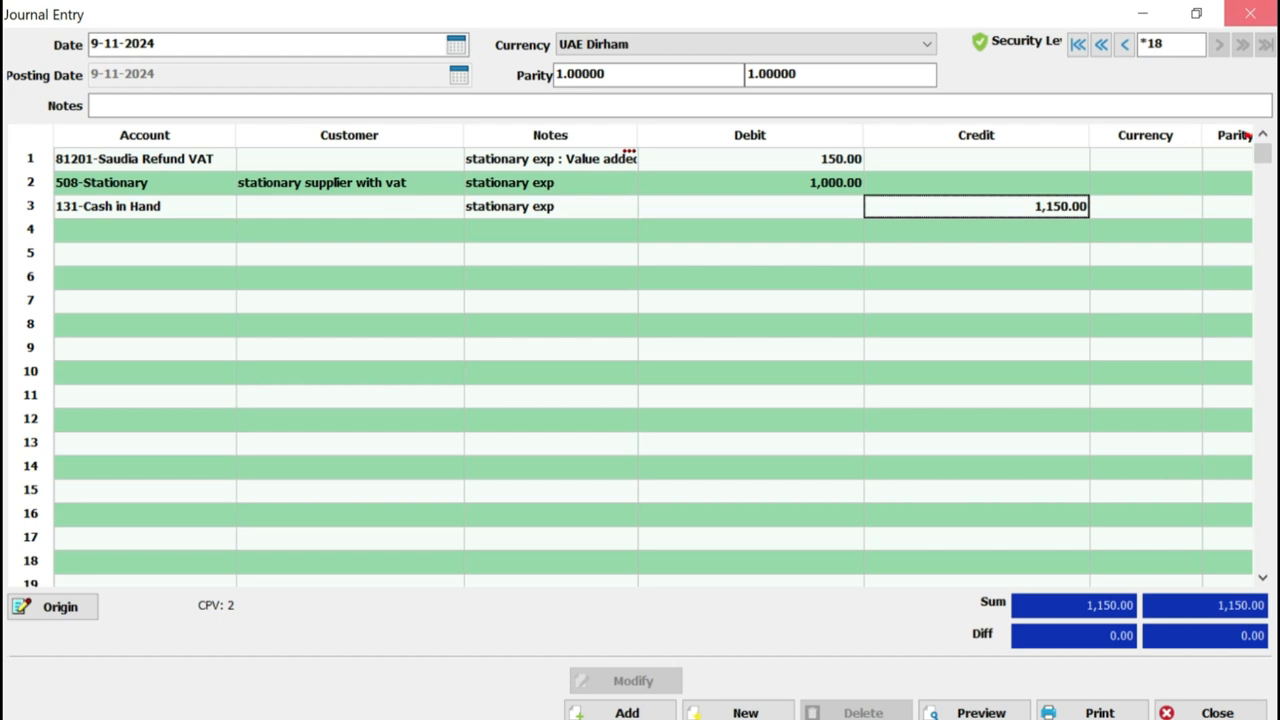
pyautogui.click(1250, 13)
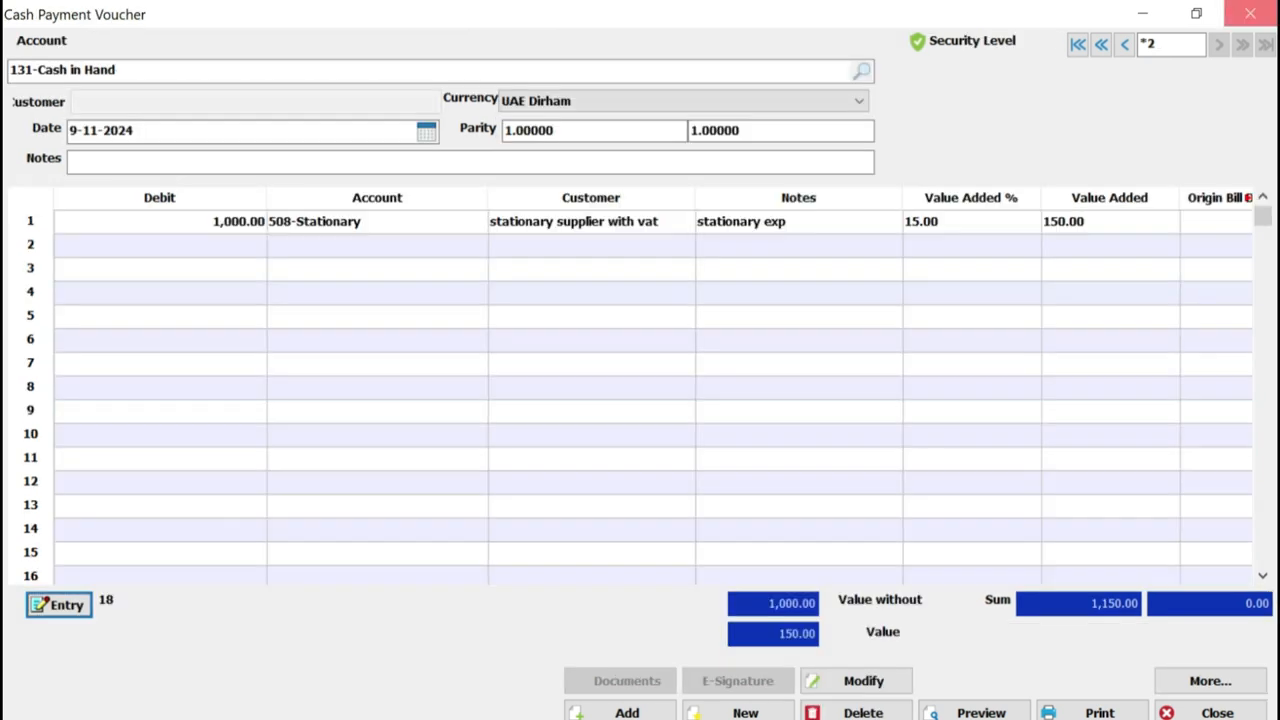
pyautogui.click(1250, 13)
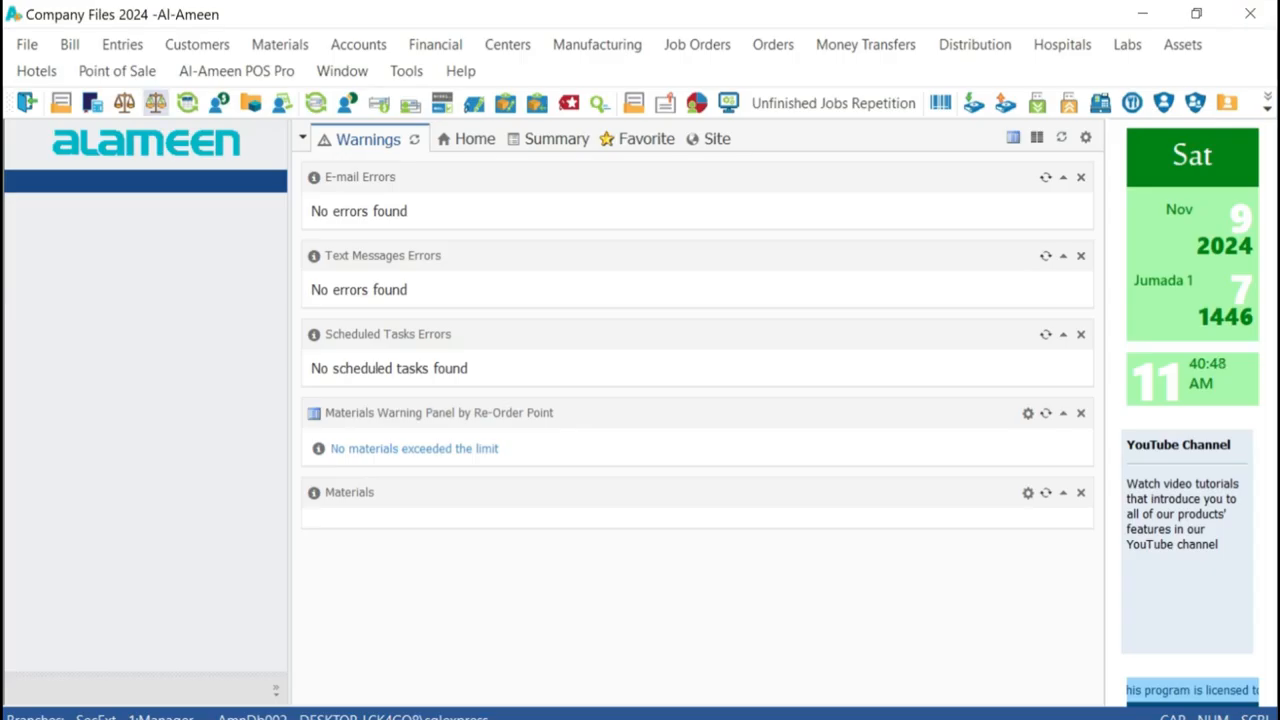
# Open a new journal voucher in a maximized window and set the first line's debit to 1000
pyautogui.click(122, 44)
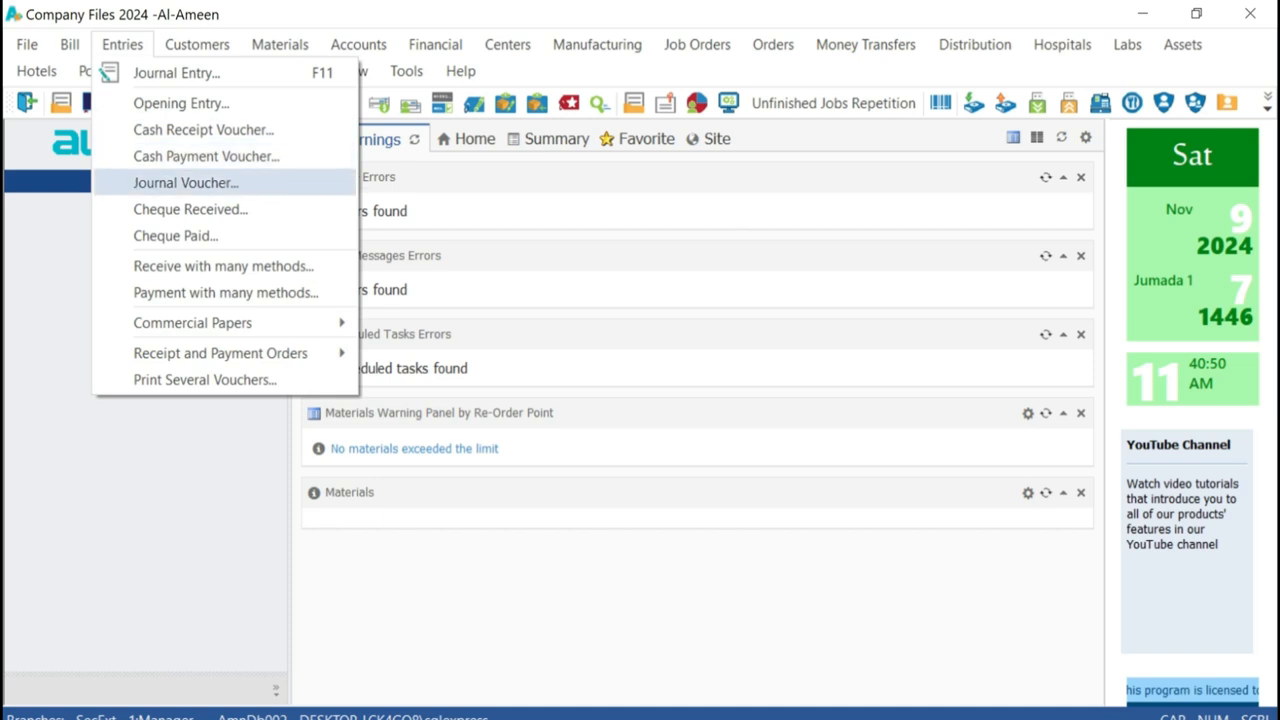
pyautogui.click(185, 182)
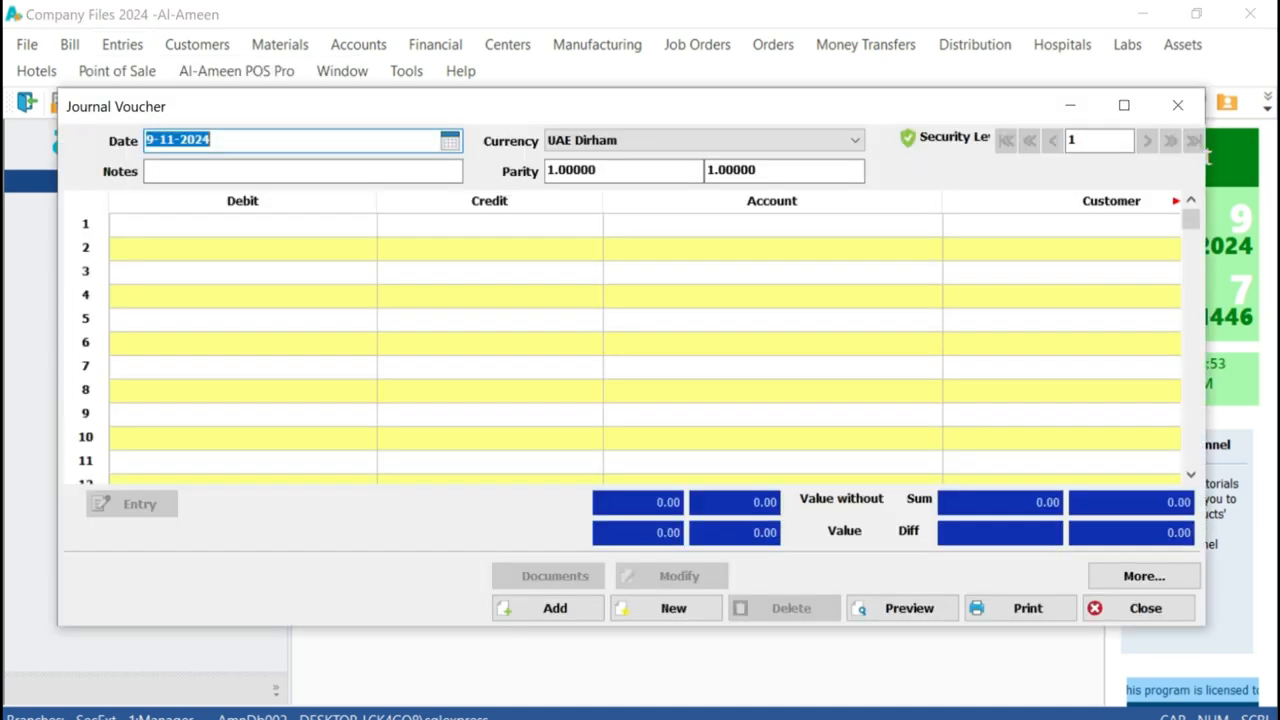
pyautogui.click(1124, 105)
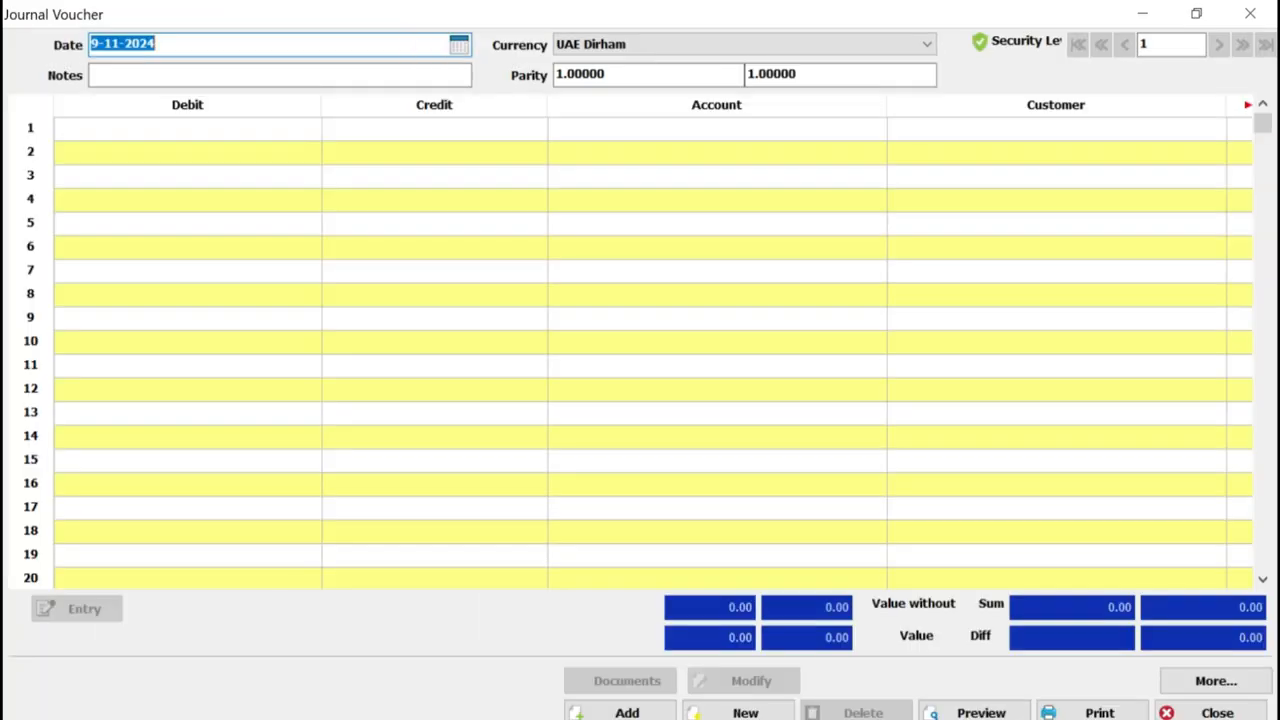
pyautogui.click(187, 129)
pyautogui.write('1000')
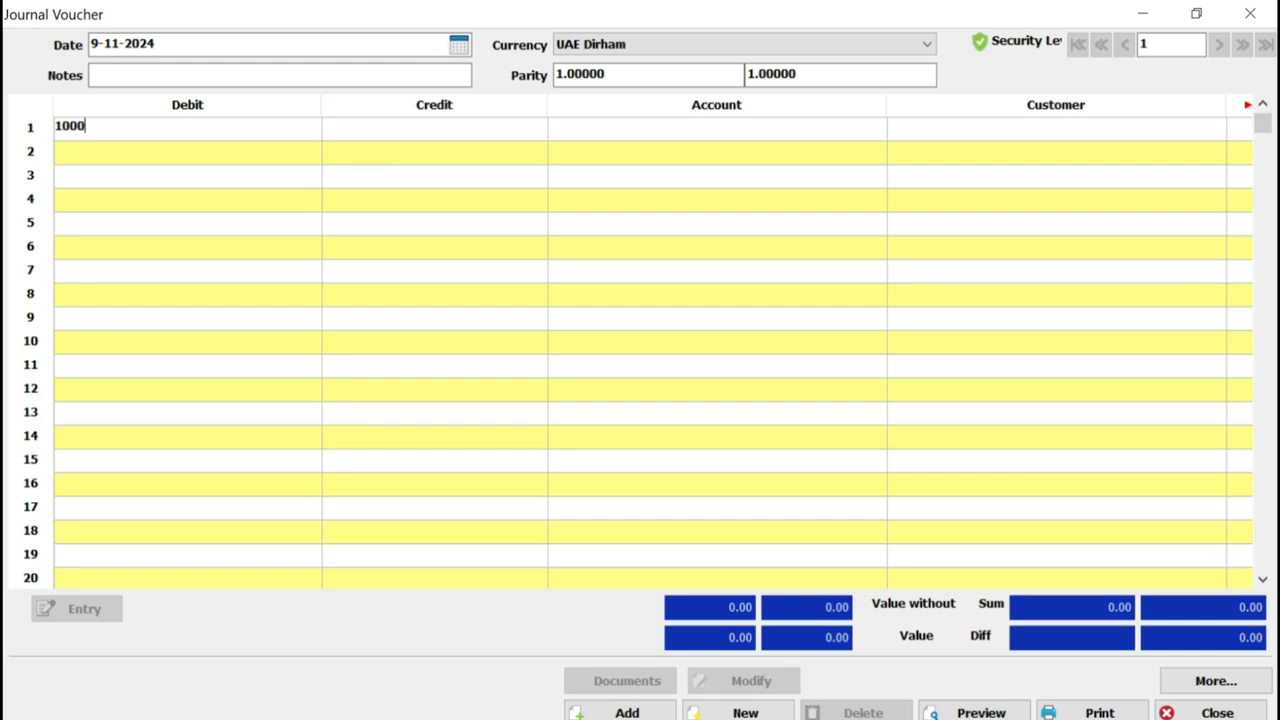
# Search the accounts for "sta" and assign 508-Stationary to the journal voucher's first line
pyautogui.press('Tab')
pyautogui.press('Tab')
pyautogui.write('sta')
pyautogui.press('Return')
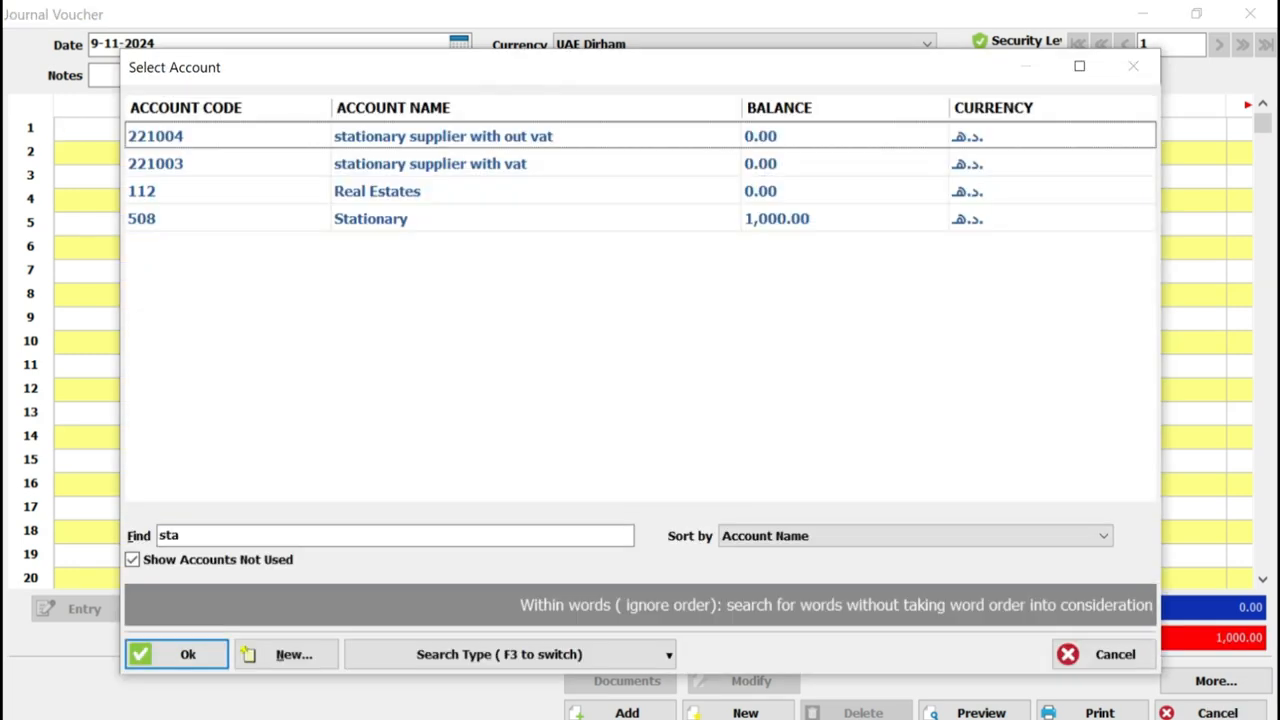
pyautogui.press('Down')
pyautogui.press('Down')
pyautogui.press('Return')
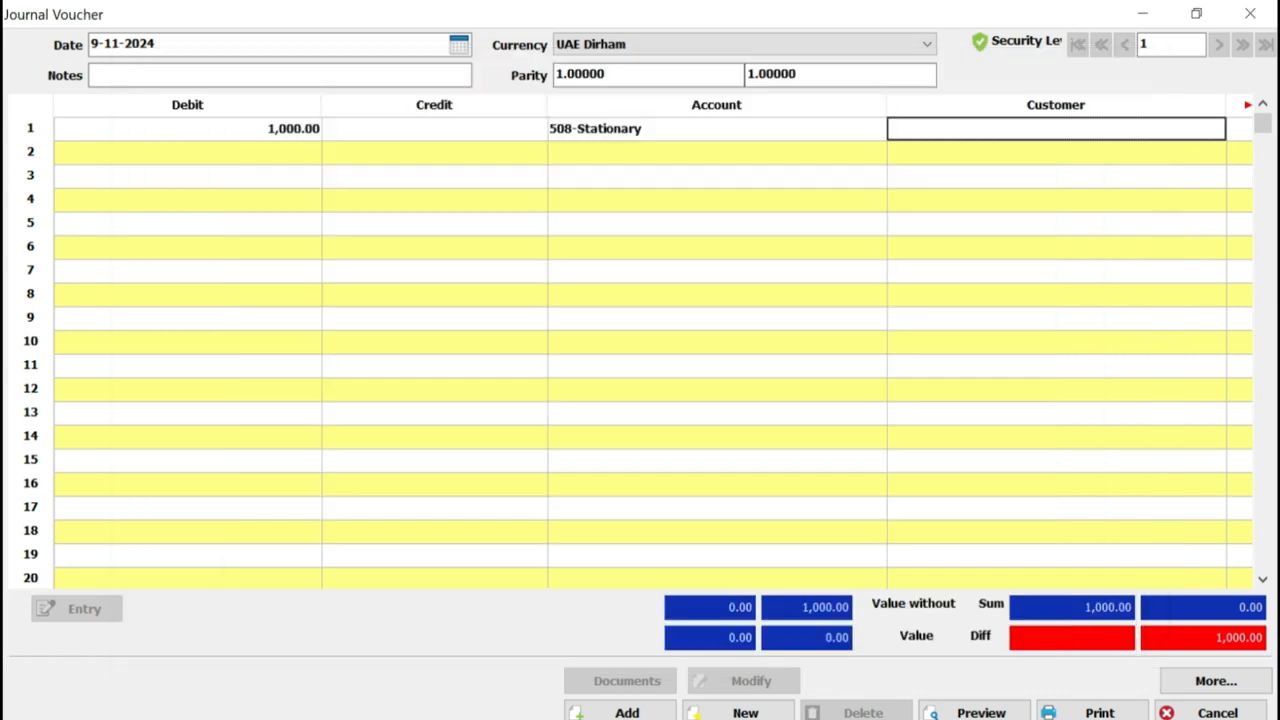
# Search the customers for "sta" and assign "stationary supplier with vat" to the journal voucher's first line
pyautogui.write('sta')
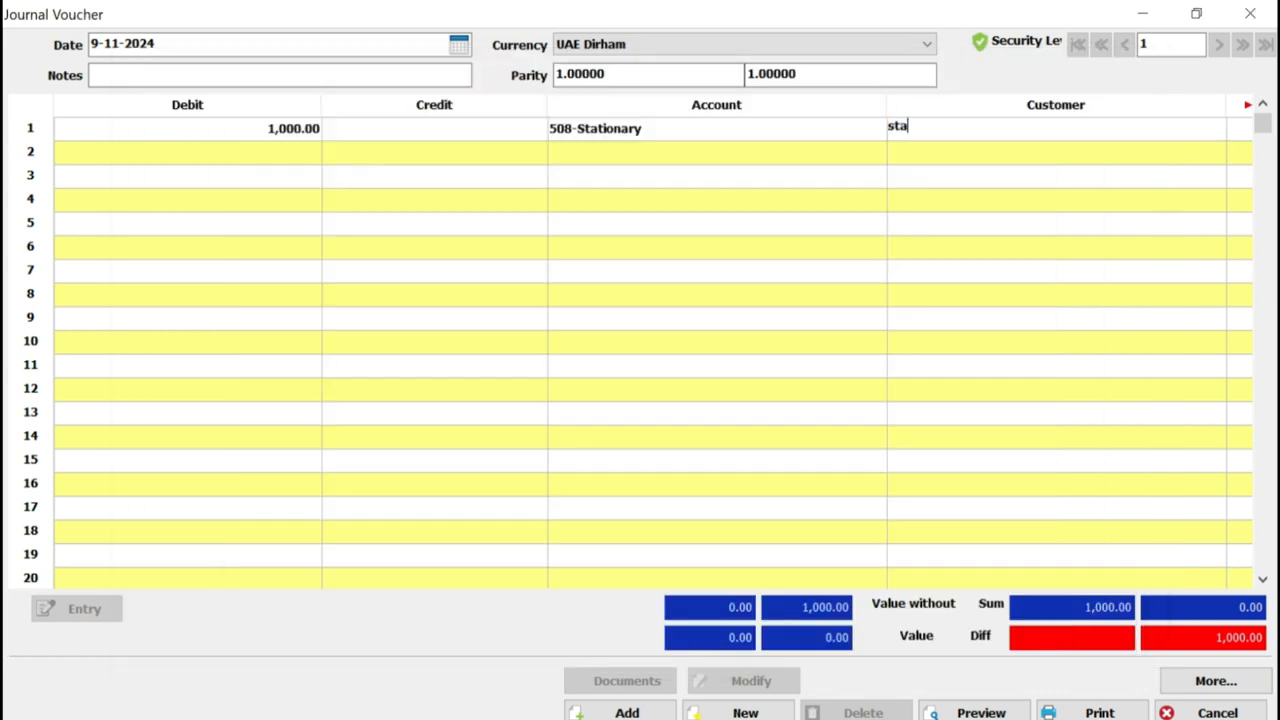
pyautogui.press('Return')
pyautogui.press('Down')
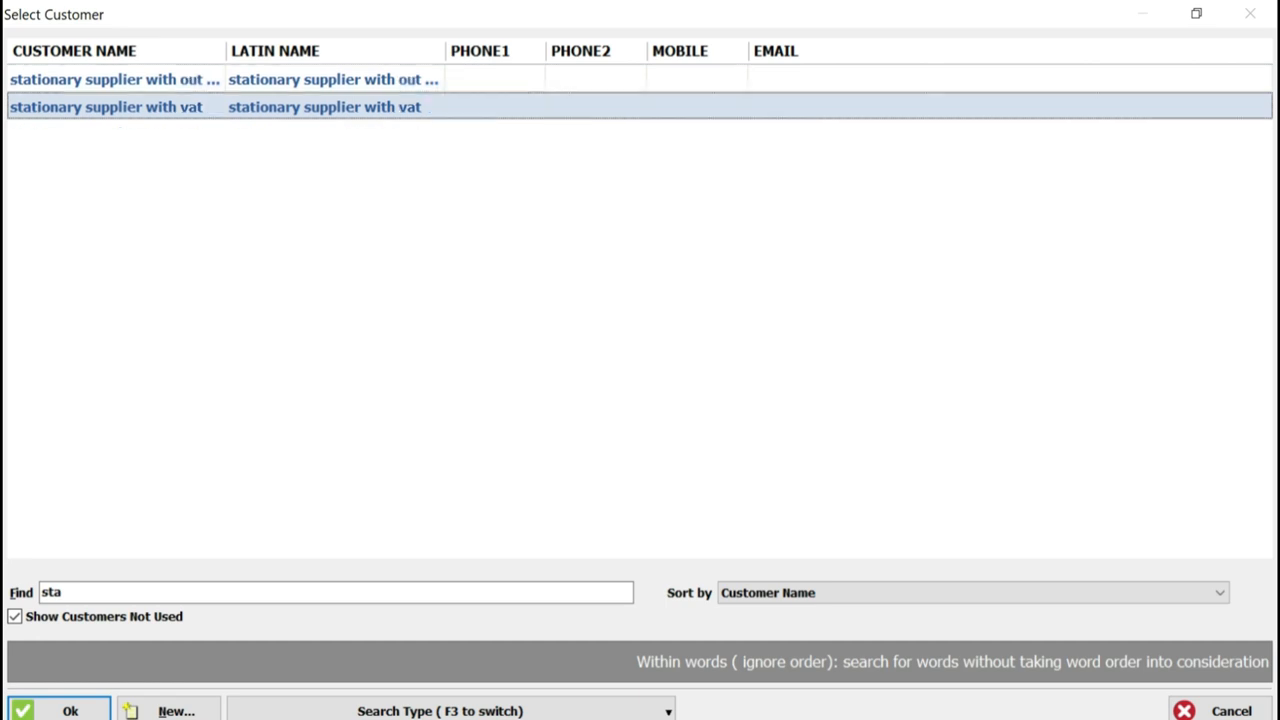
pyautogui.press('Return')
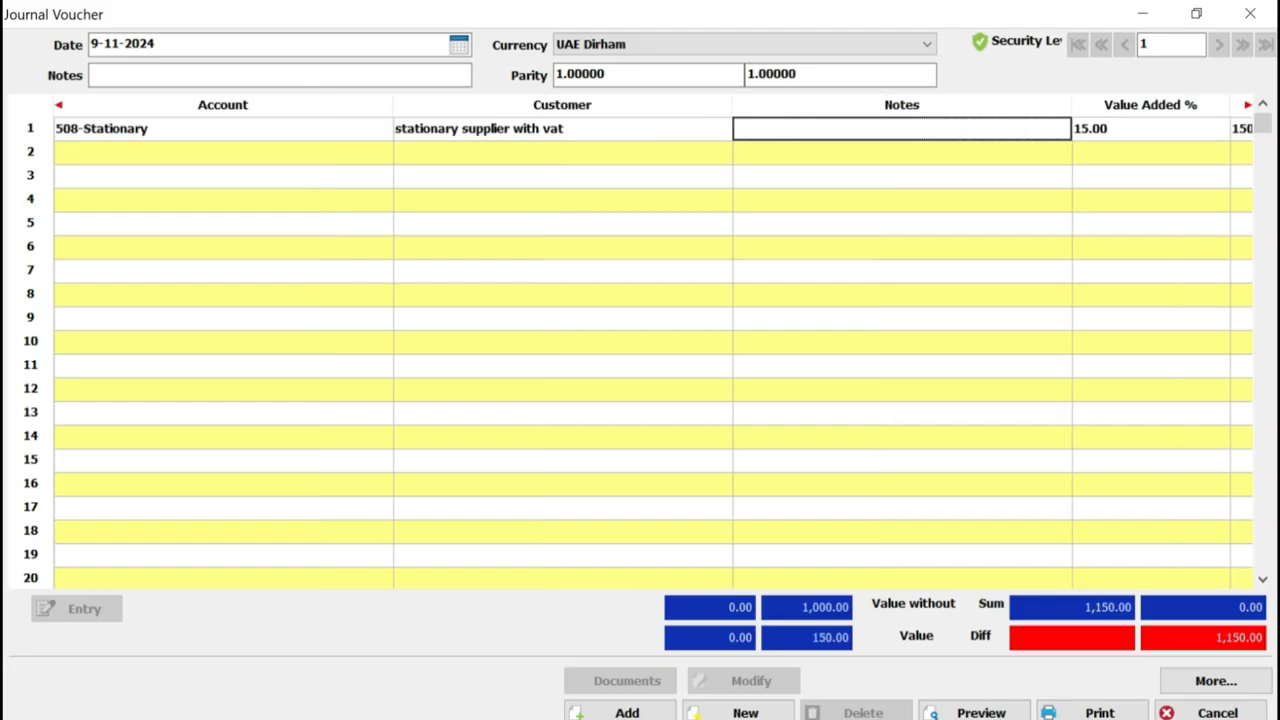
# Narrow the Account, Debit, Customer and Notes columns and examine the first line's debit and value added percentage
pyautogui.moveTo(393, 104); pyautogui.dragTo(189, 104)
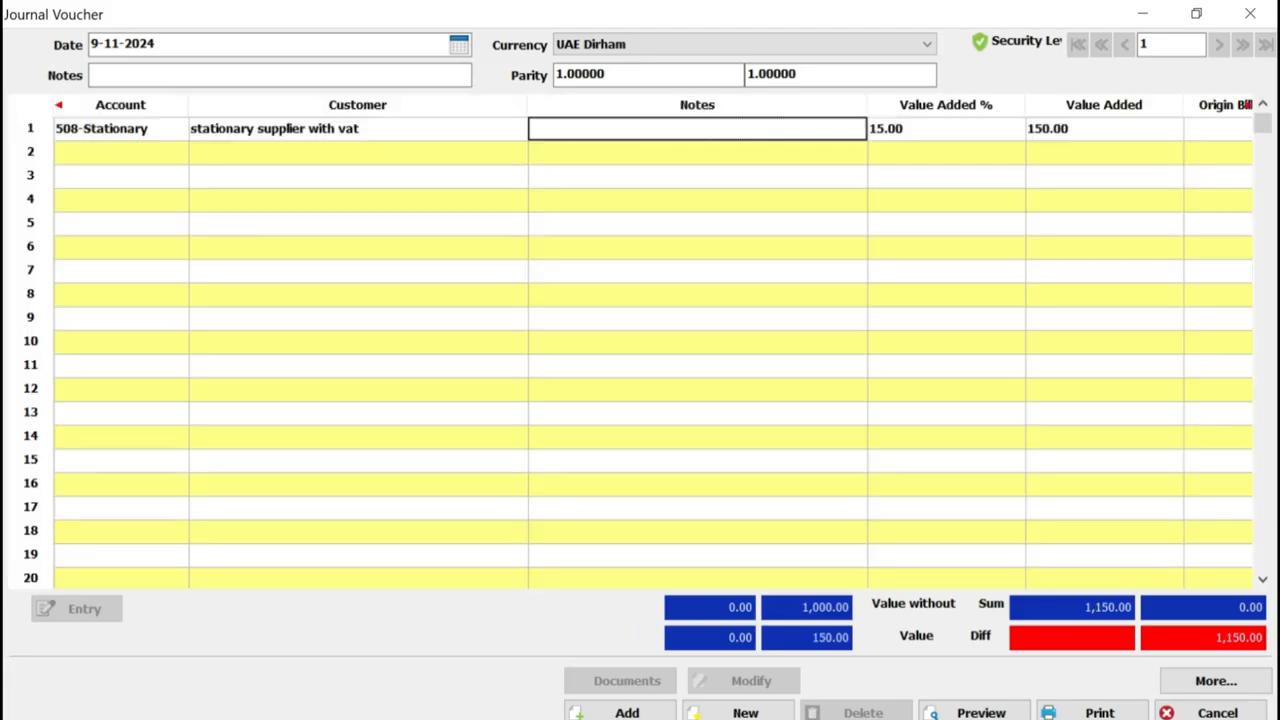
pyautogui.click(946, 129)
pyautogui.click(121, 129)
pyautogui.press('Left')
pyautogui.press('Left')
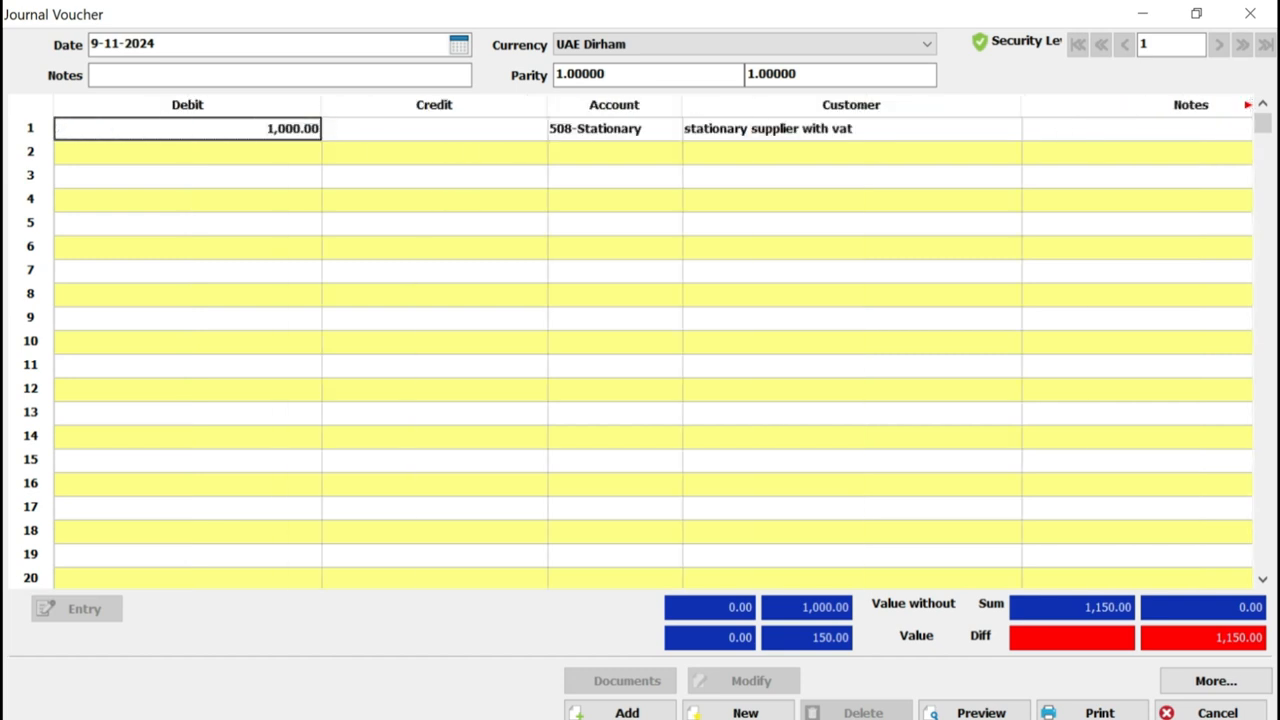
pyautogui.moveTo(321, 104); pyautogui.dragTo(146, 104)
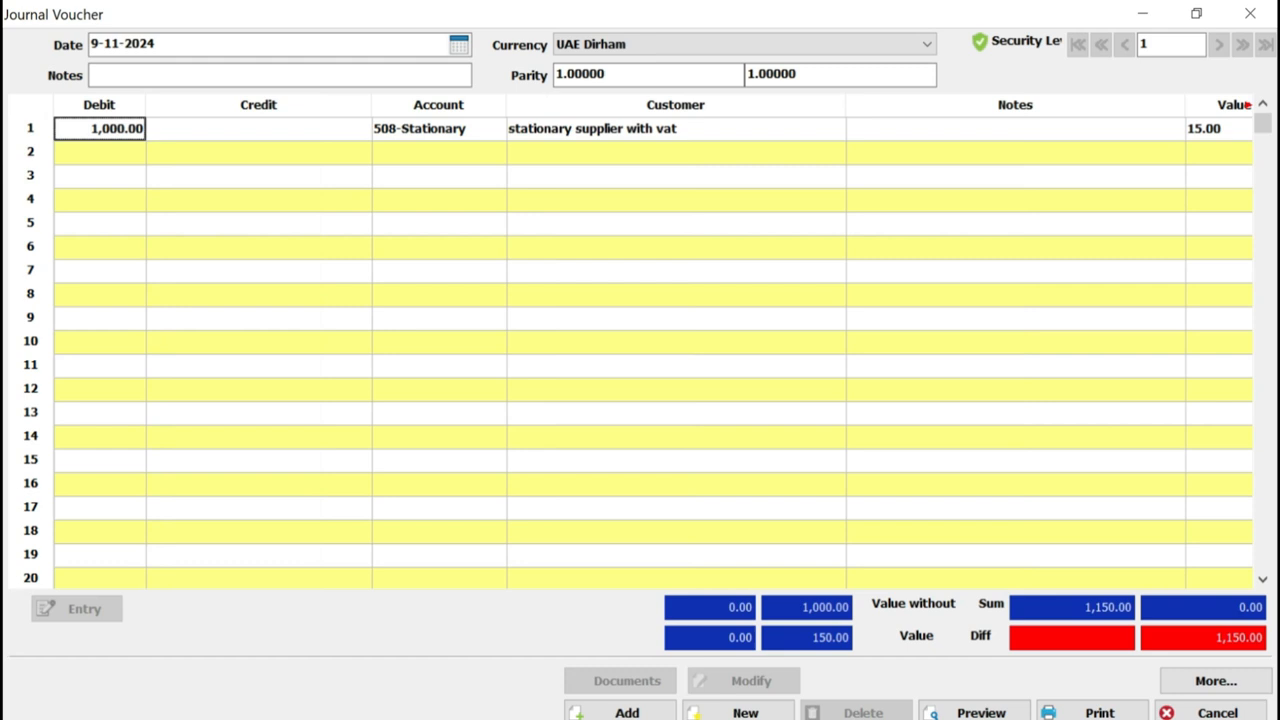
pyautogui.moveTo(846, 104); pyautogui.dragTo(736, 104)
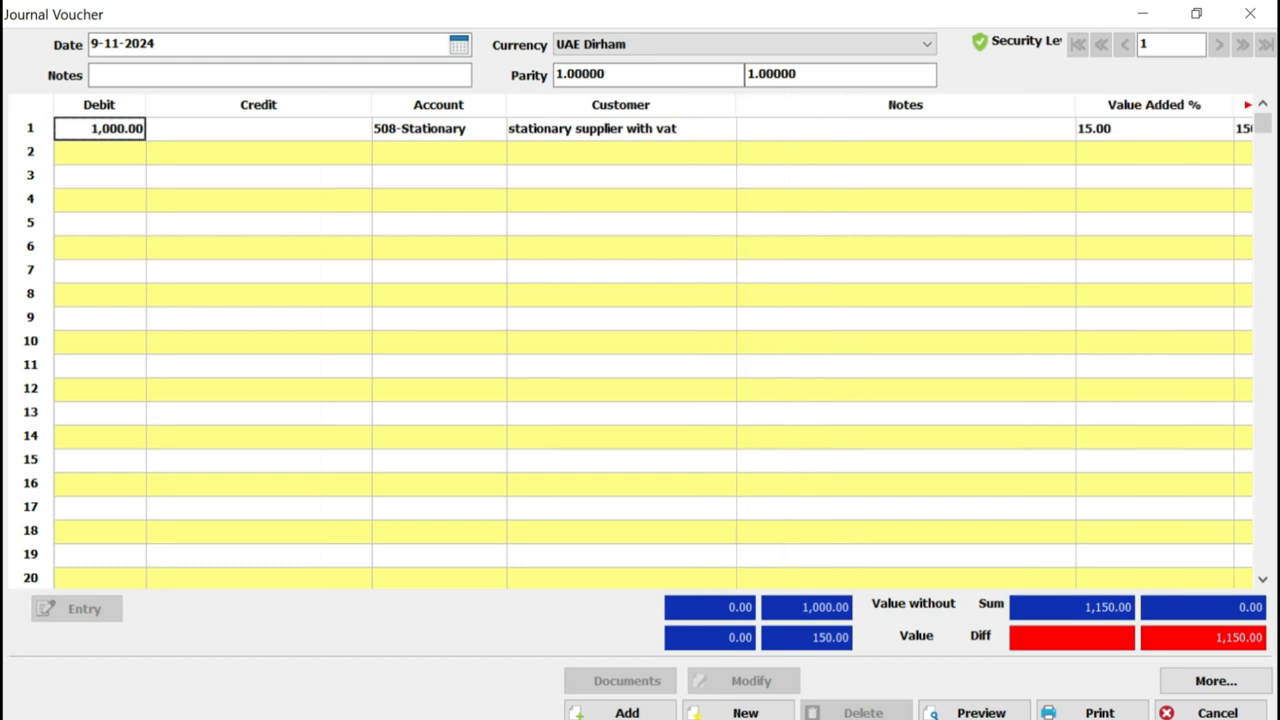
pyautogui.moveTo(1075, 104); pyautogui.dragTo(1037, 104)
pyautogui.click(1098, 129)
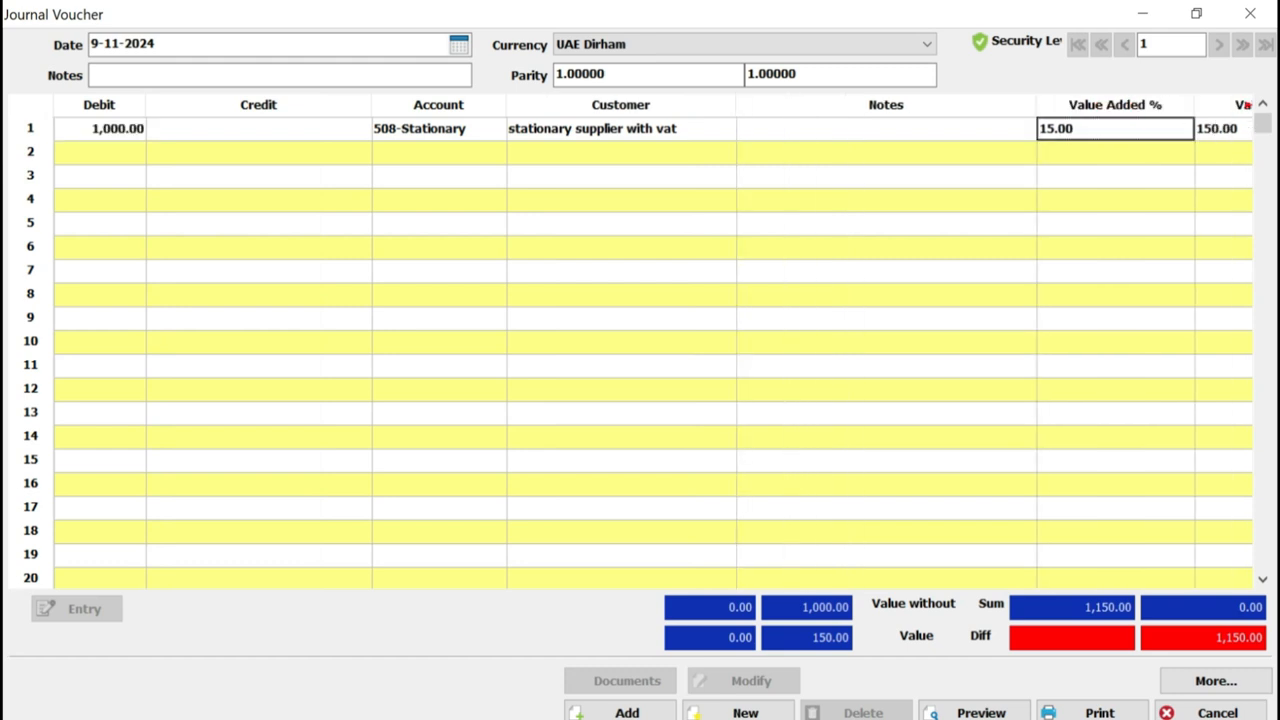
# Add a second line with a balancing credit of 1,150.00 on account 221003, the stationary supplier with vat
pyautogui.click(258, 153)
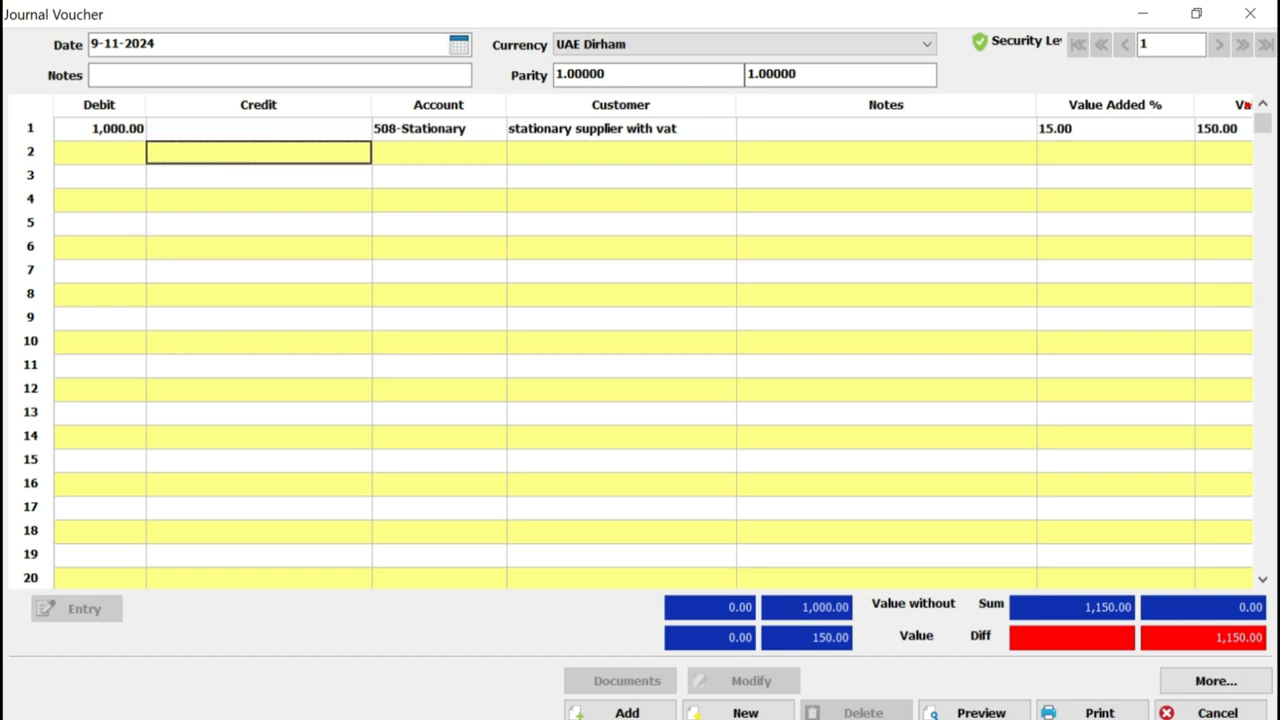
pyautogui.hotkey('ctrl', '=')
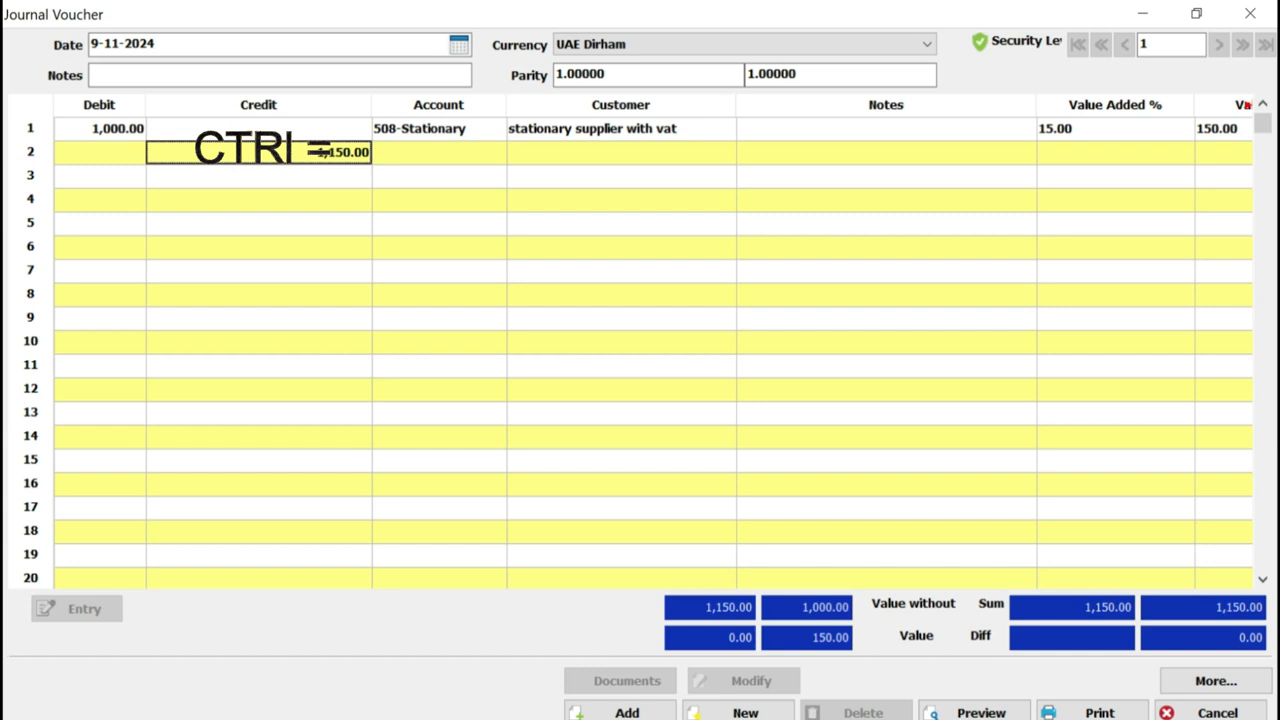
pyautogui.click(438, 153)
pyautogui.write('sta')
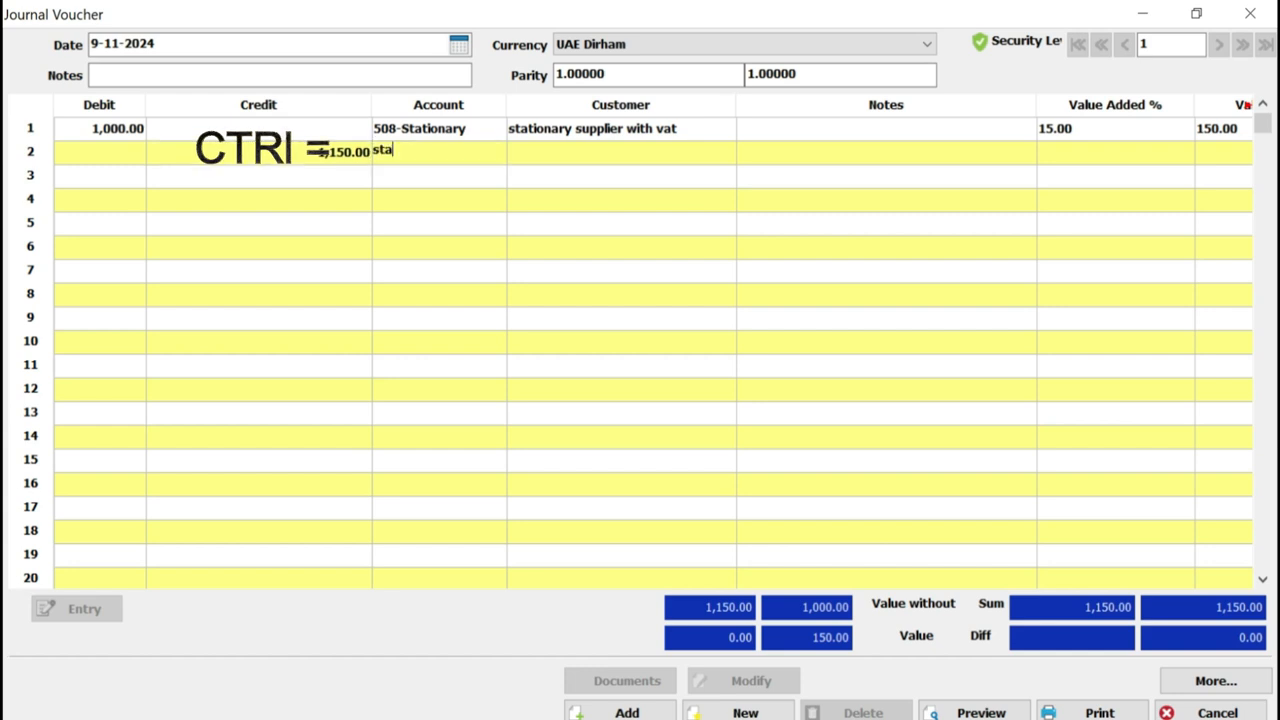
pyautogui.press('Return')
pyautogui.press('Down')
pyautogui.press('Down')
pyautogui.press('Up')
pyautogui.press('Return')
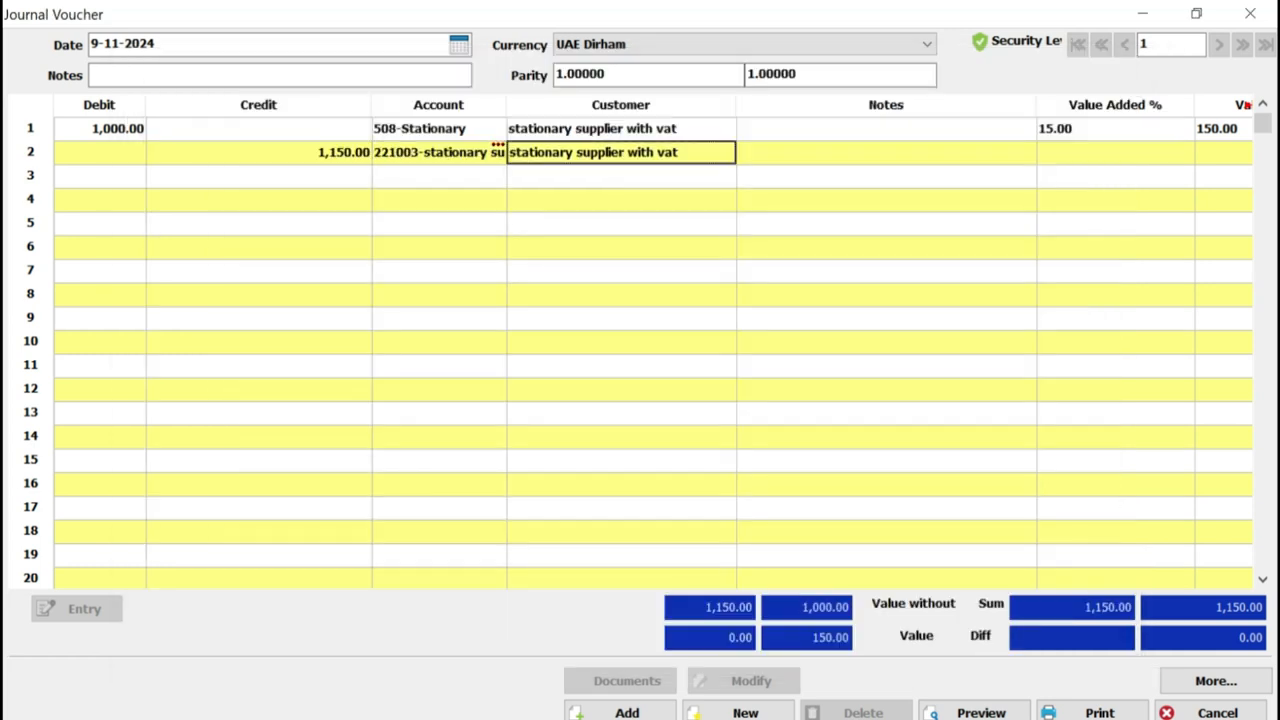
pyautogui.click(886, 153)
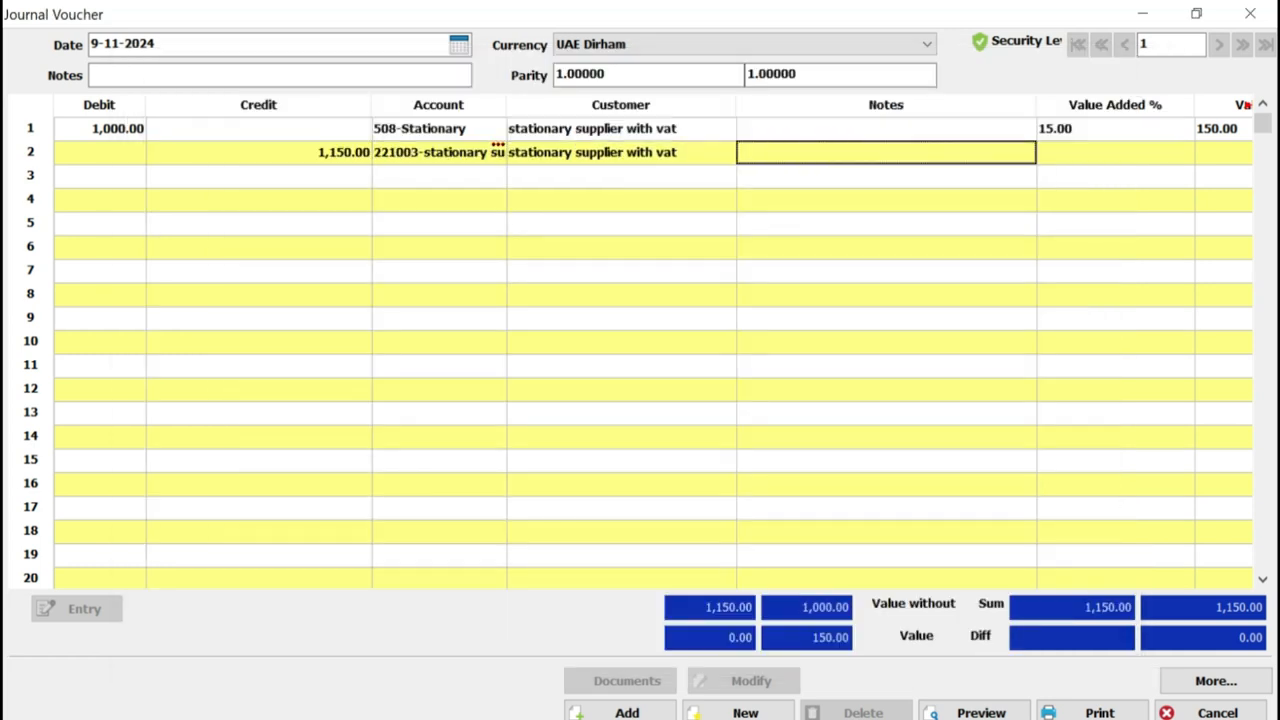
pyautogui.click(258, 153)
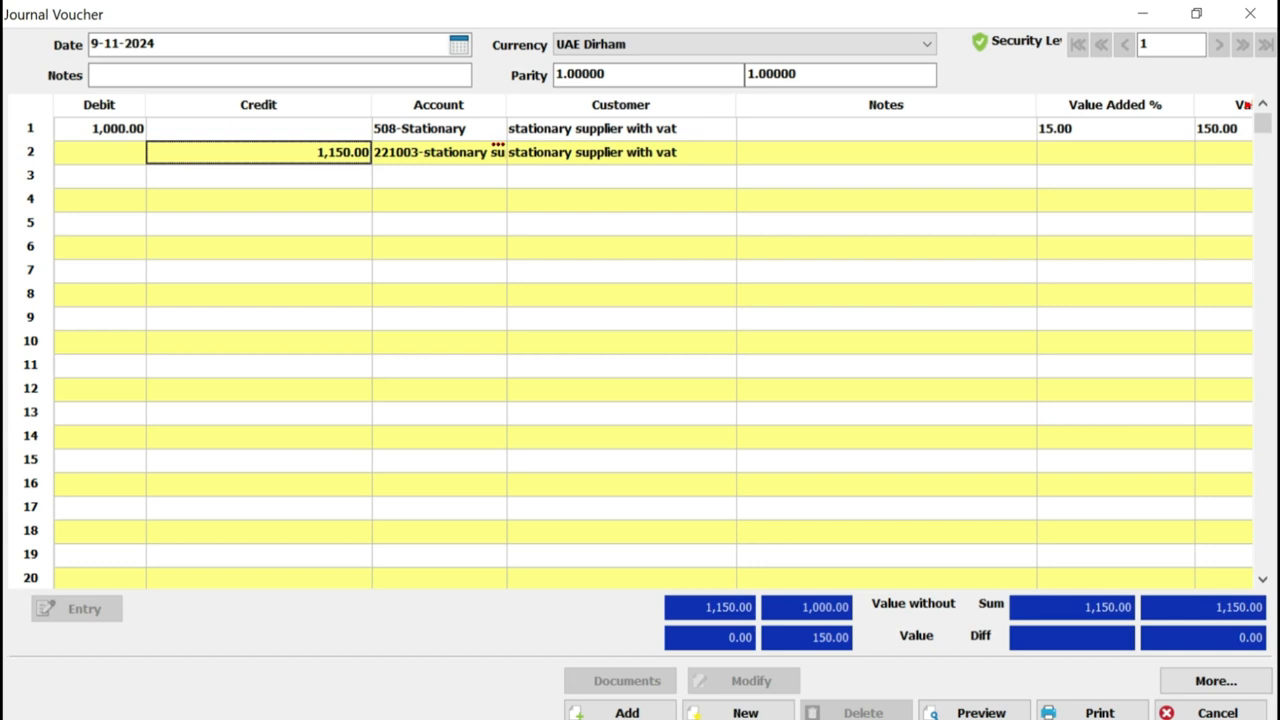
# Save the journal voucher and dismiss the print dialog without printing
pyautogui.click(620, 712)
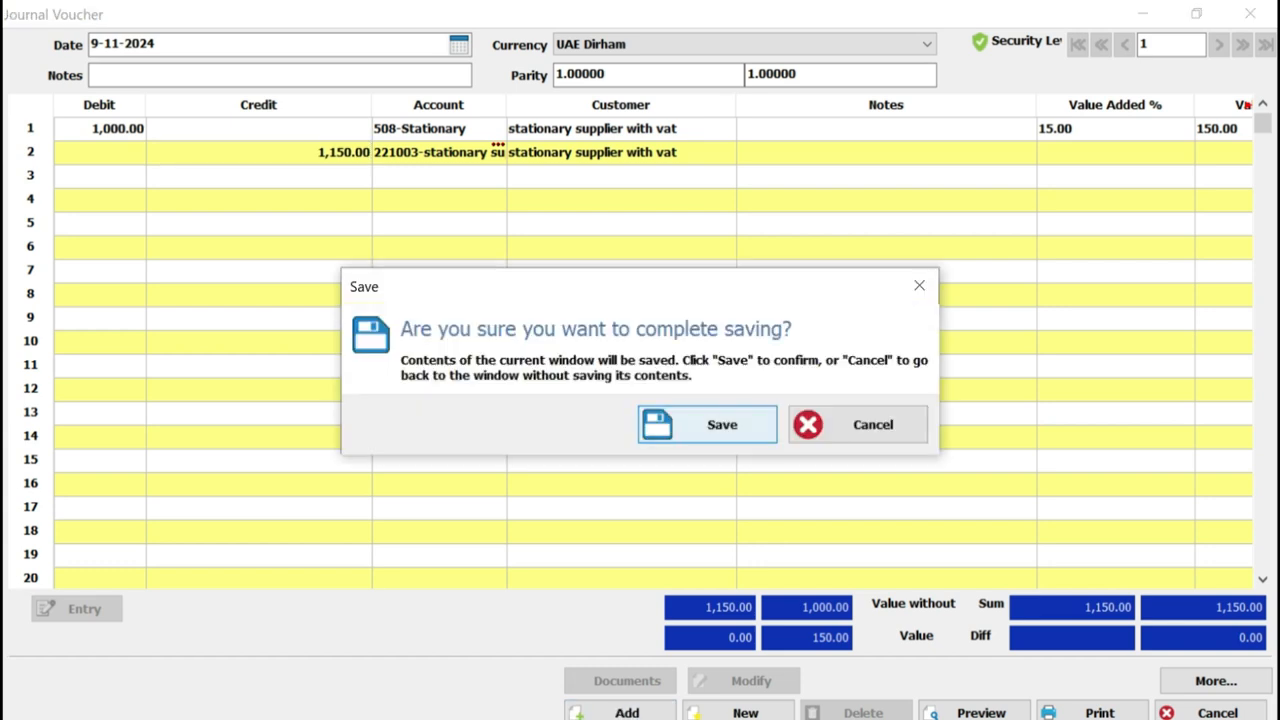
pyautogui.click(707, 424)
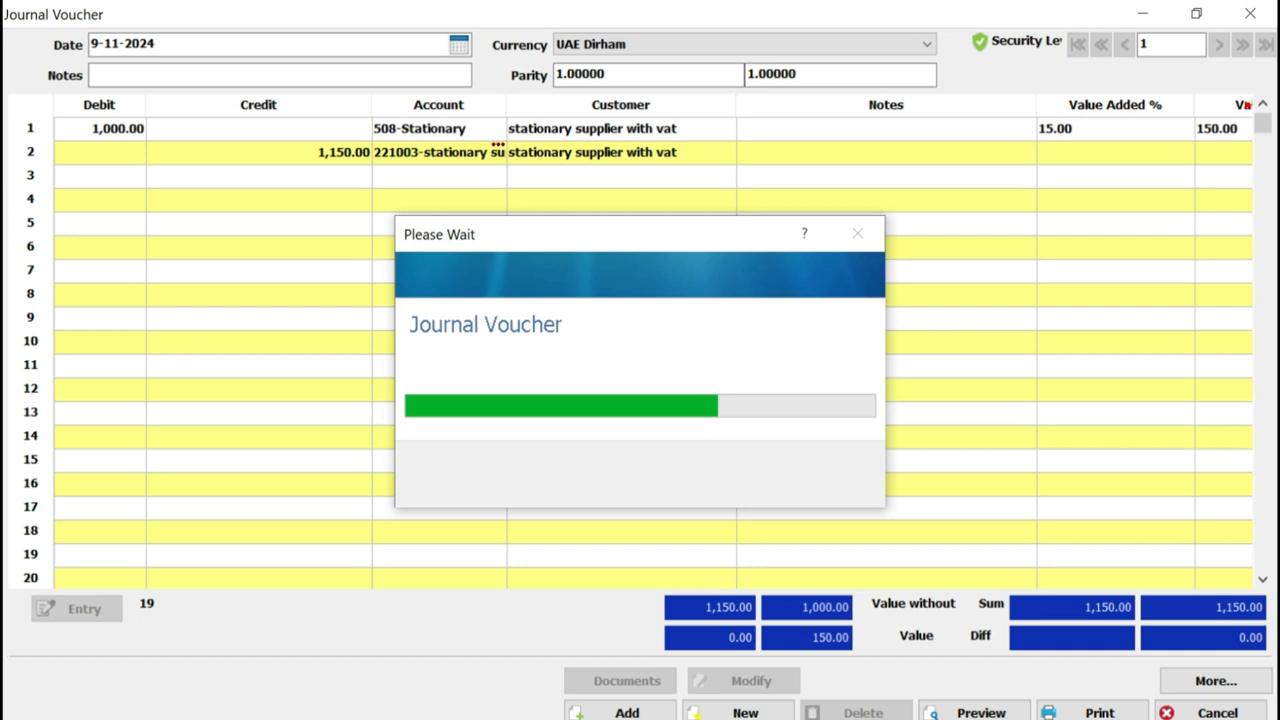
pyautogui.click(834, 99)
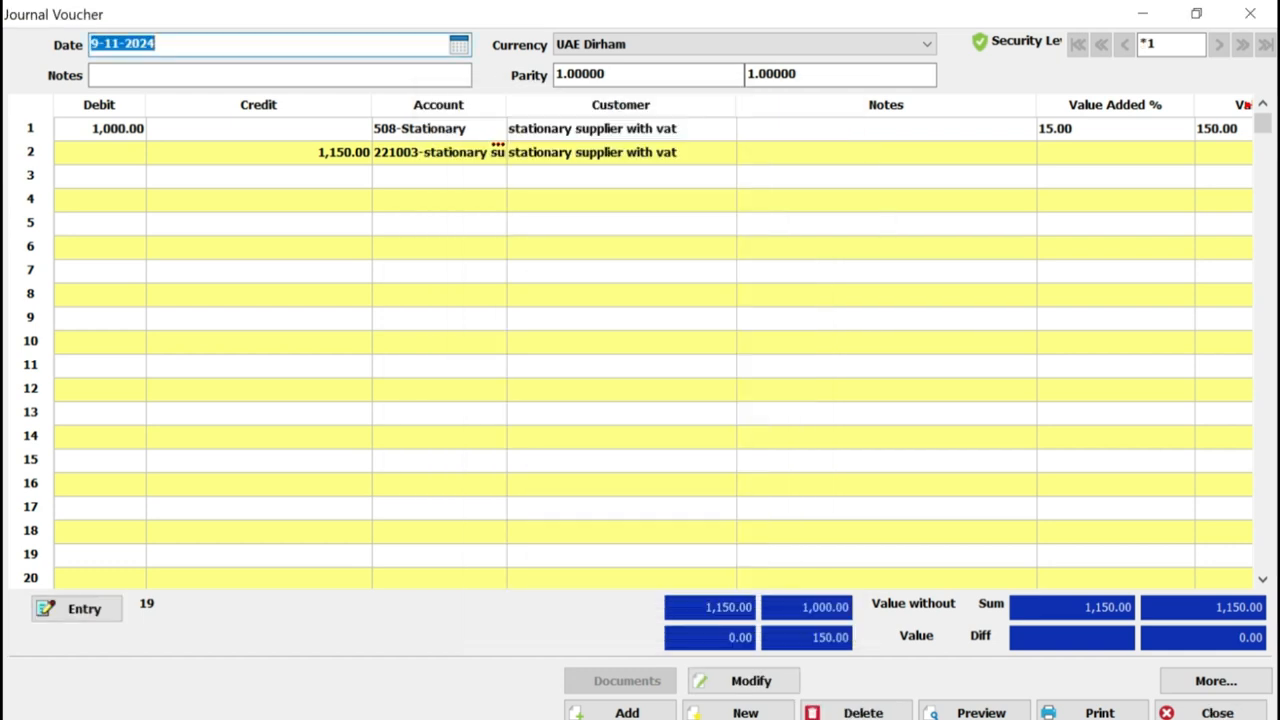